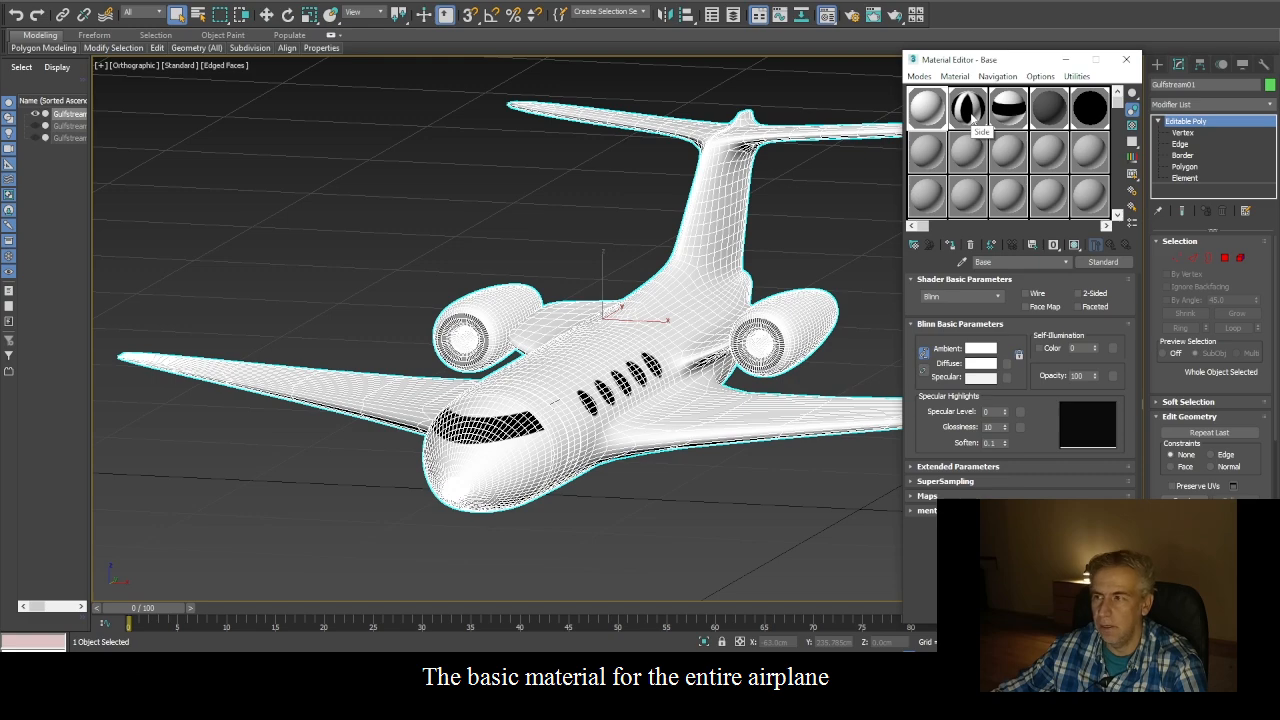
Select the Side material and open the bitmap settings of its diffuse color
{"action": "left_click", "coordinate": [967, 108]}
{"action": "middle_click_drag", "start_coordinate": [656, 367], "coordinate": [508, 472], "text": "alt"}
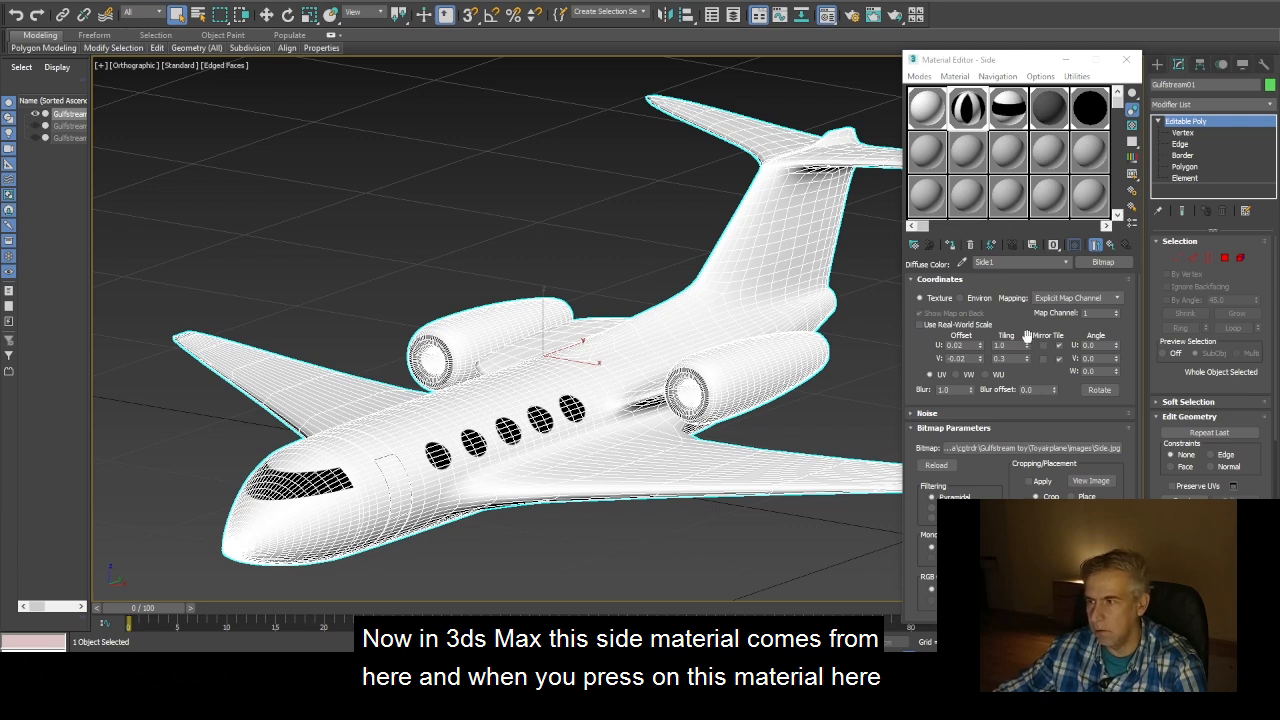
{"action": "left_click", "coordinate": [1074, 244]}
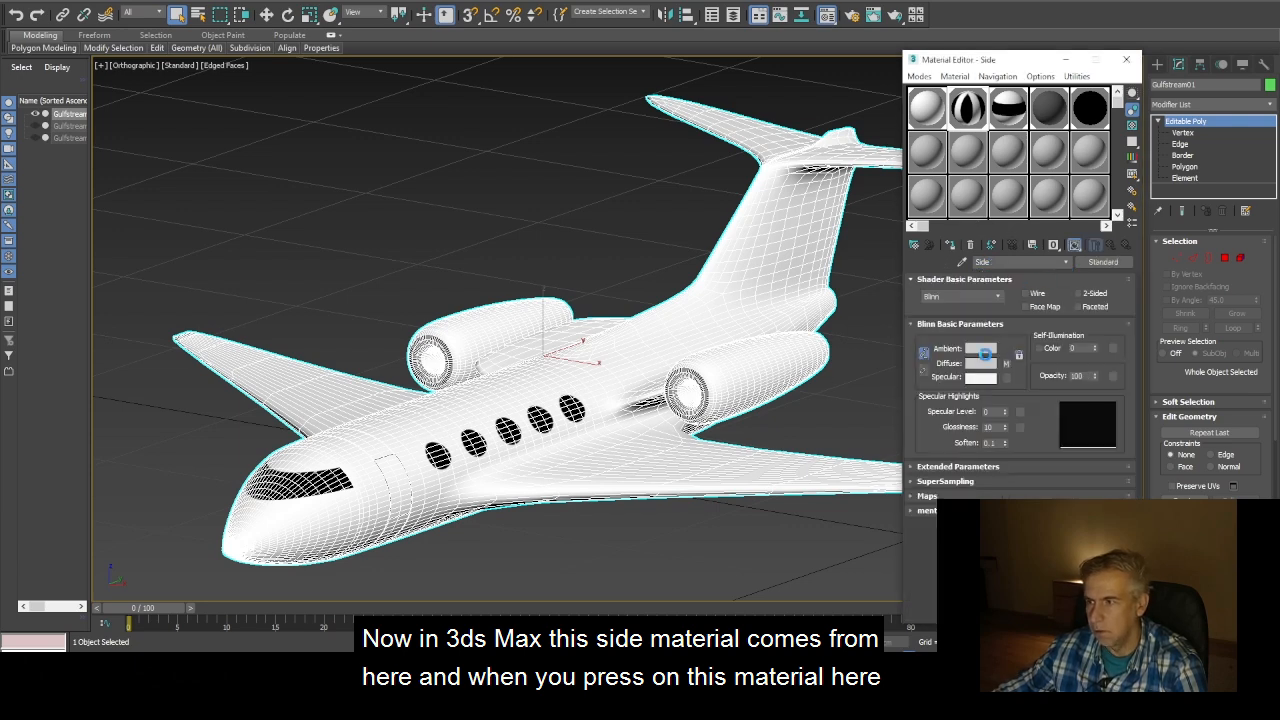
{"action": "left_click", "coordinate": [1007, 364]}
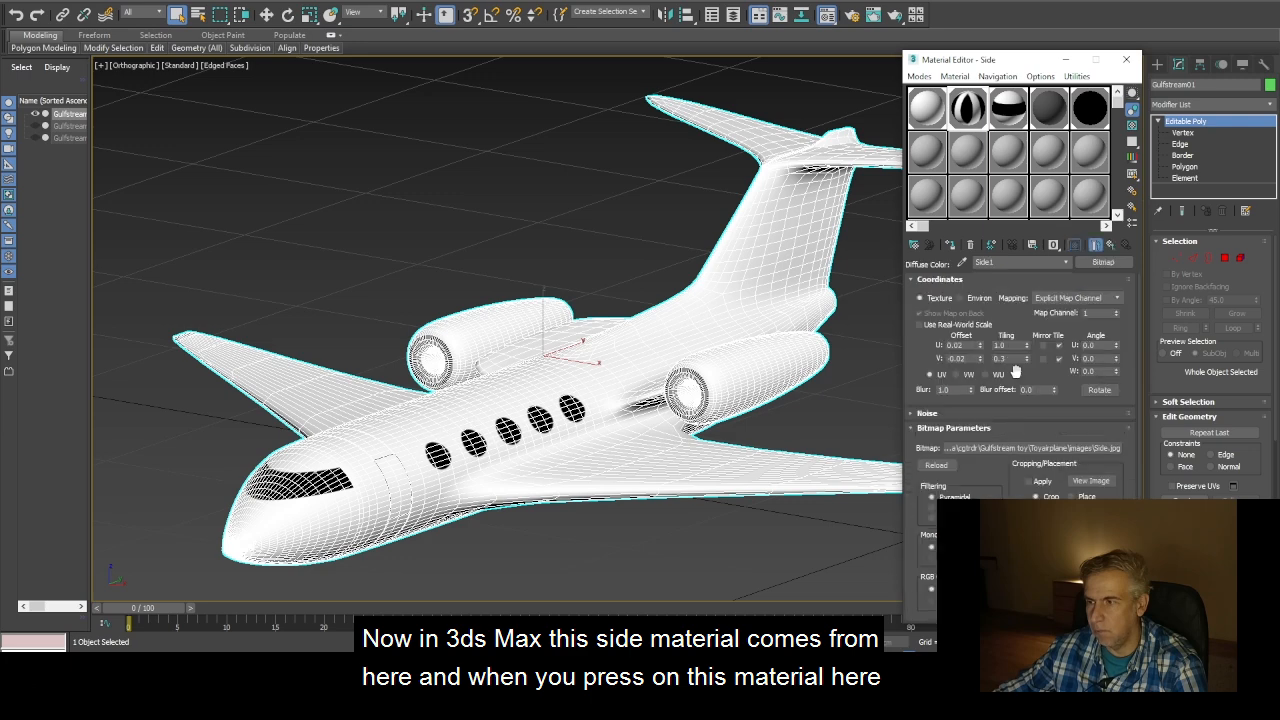
Try a U tiling of 1.4 on the Side material's bitmap
{"action": "left_click", "coordinate": [1027, 346]}
{"action": "left_click", "coordinate": [1027, 346]}
{"action": "left_click", "coordinate": [1027, 346]}
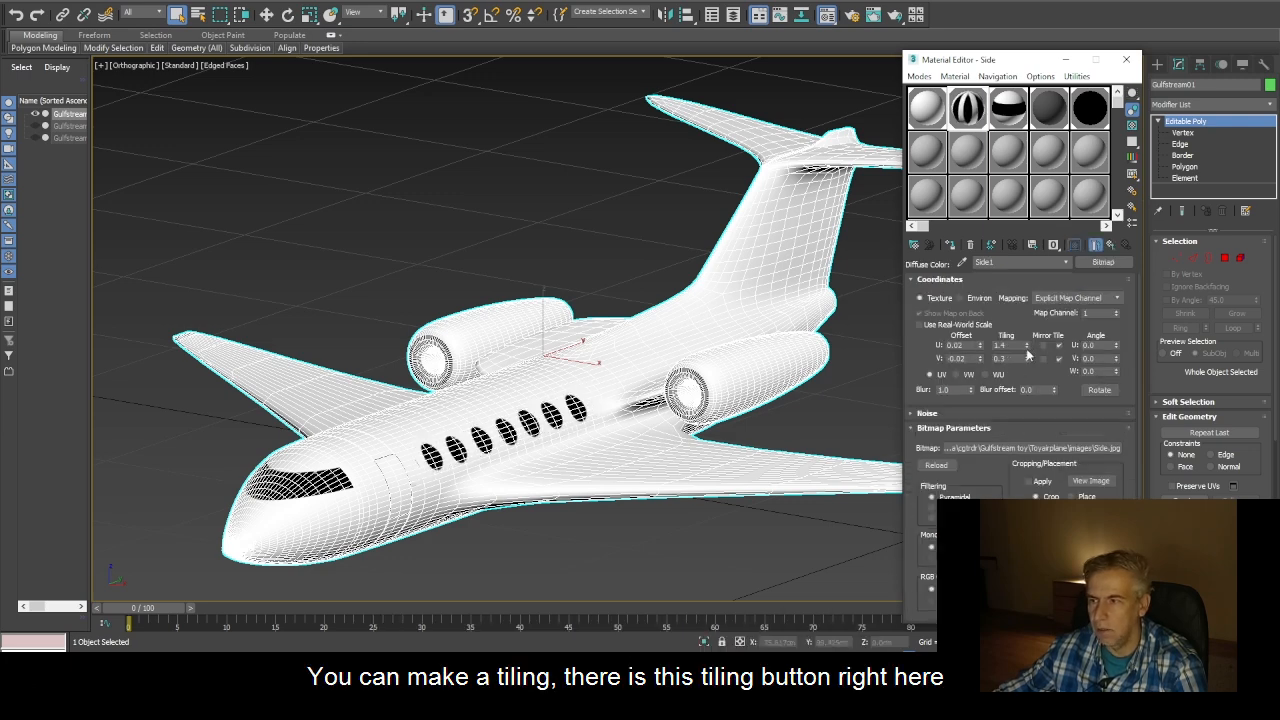
Set the Side bitmap's tiling to 1.0 in U and 0.4 in V
{"action": "left_click", "coordinate": [1027, 348]}
{"action": "left_click", "coordinate": [1027, 348]}
{"action": "left_click", "coordinate": [1027, 348]}
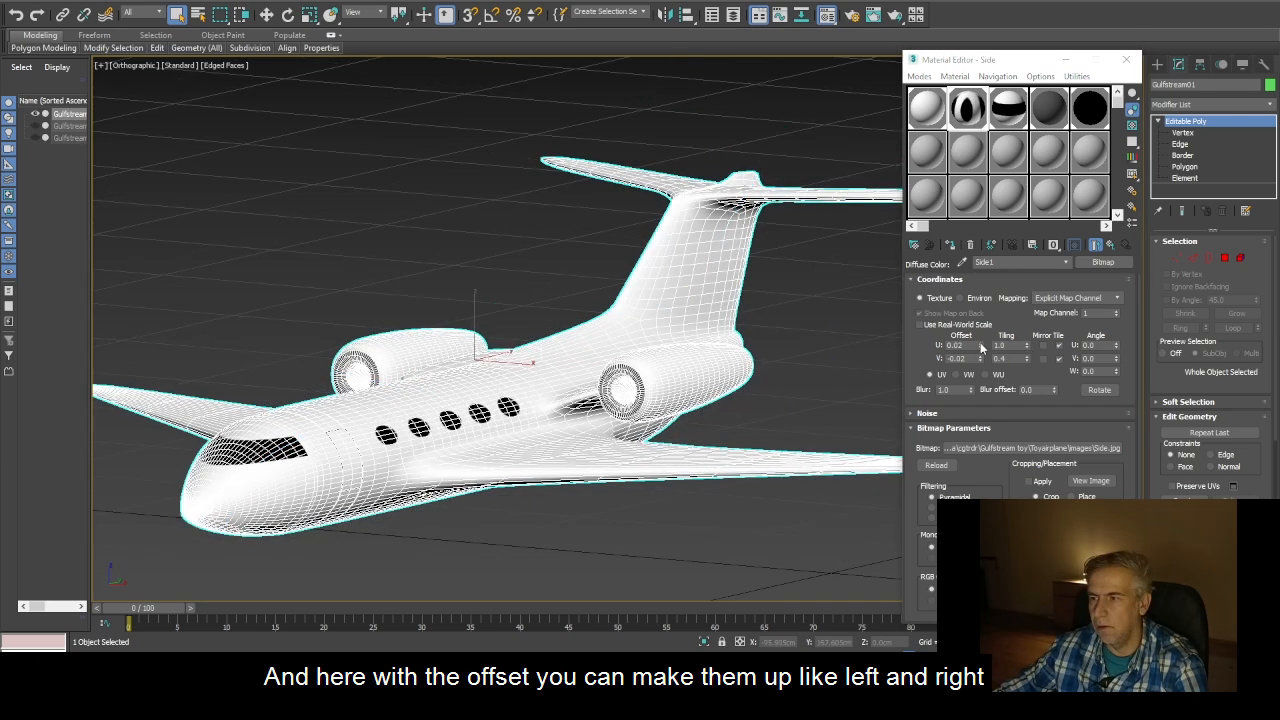
Adjust the Side bitmap's U and V offsets to shift the windows along and across the fuselage
{"action": "left_click_drag", "start_coordinate": [980, 345], "coordinate": [969, 299]}
{"action": "middle_click_drag", "start_coordinate": [585, 506], "coordinate": [710, 513], "text": "alt"}
{"action": "left_click_drag", "start_coordinate": [980, 360], "coordinate": [987, 370]}
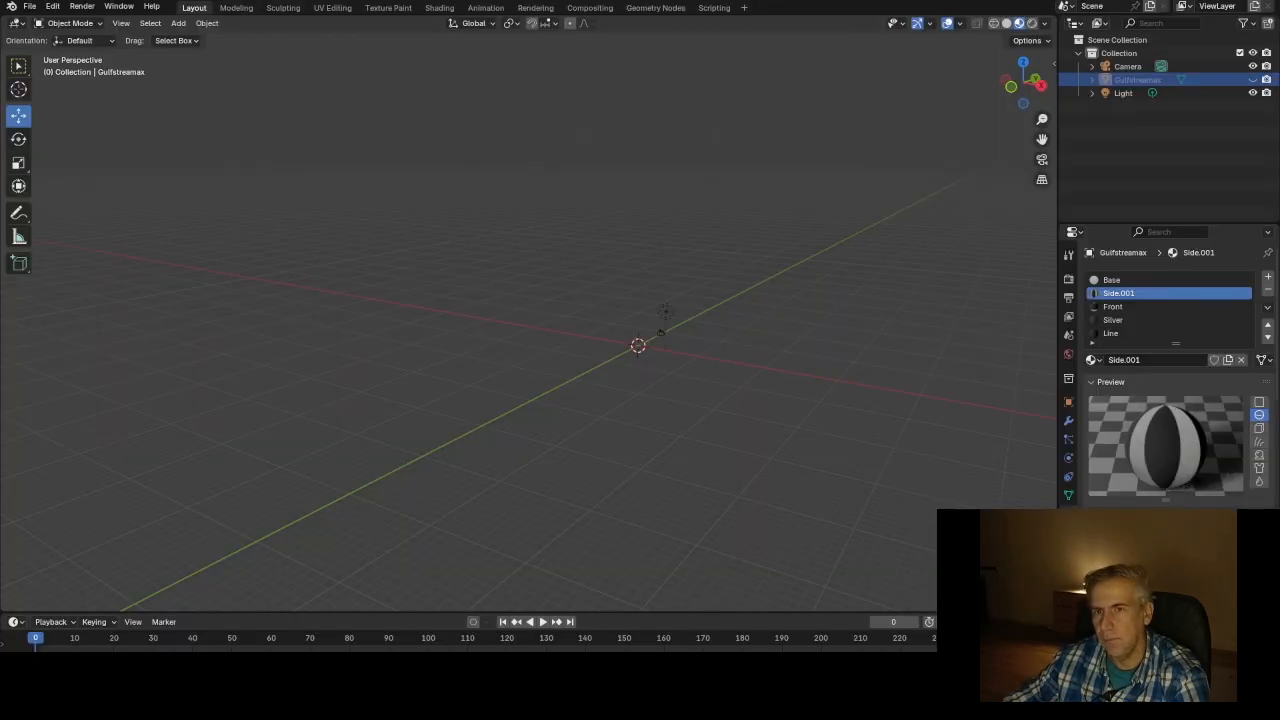
Switch to Blender and import the Wavefront file Gulfstreamax.obj from the Gulfstream toy folder
{"action": "left_click", "coordinate": [30, 7]}
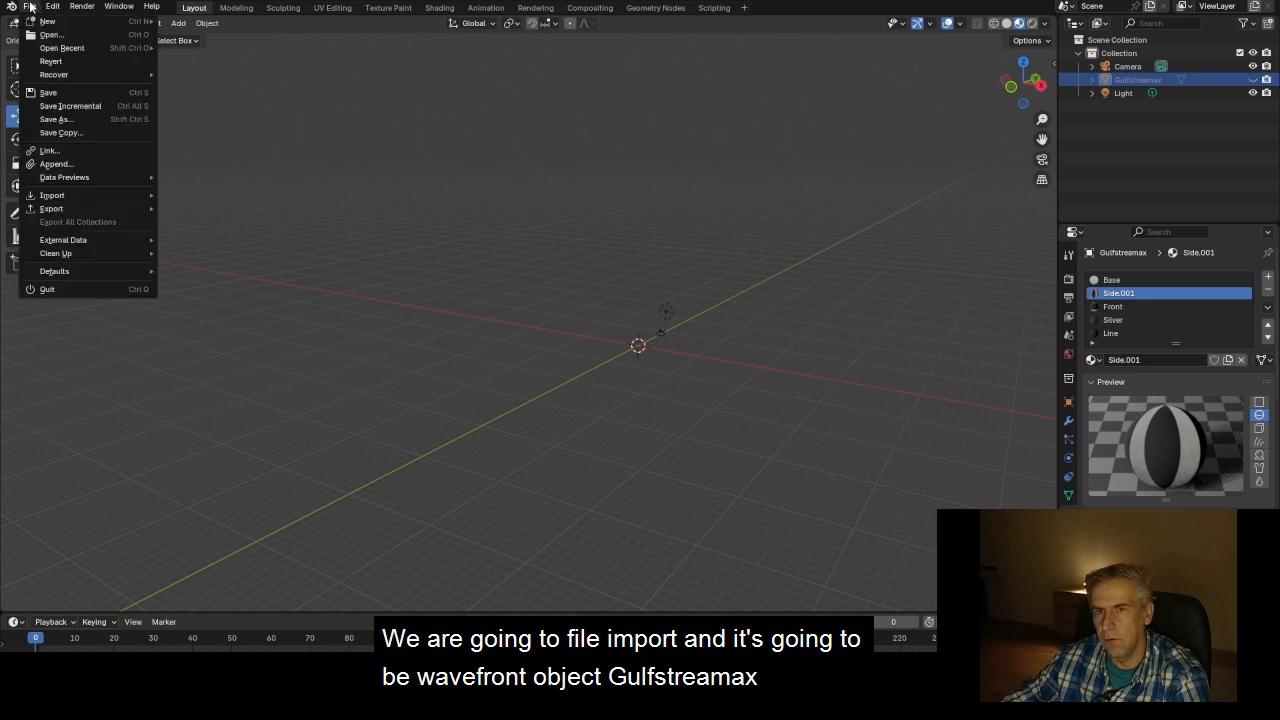
{"action": "mouse_move", "coordinate": [103, 196]}
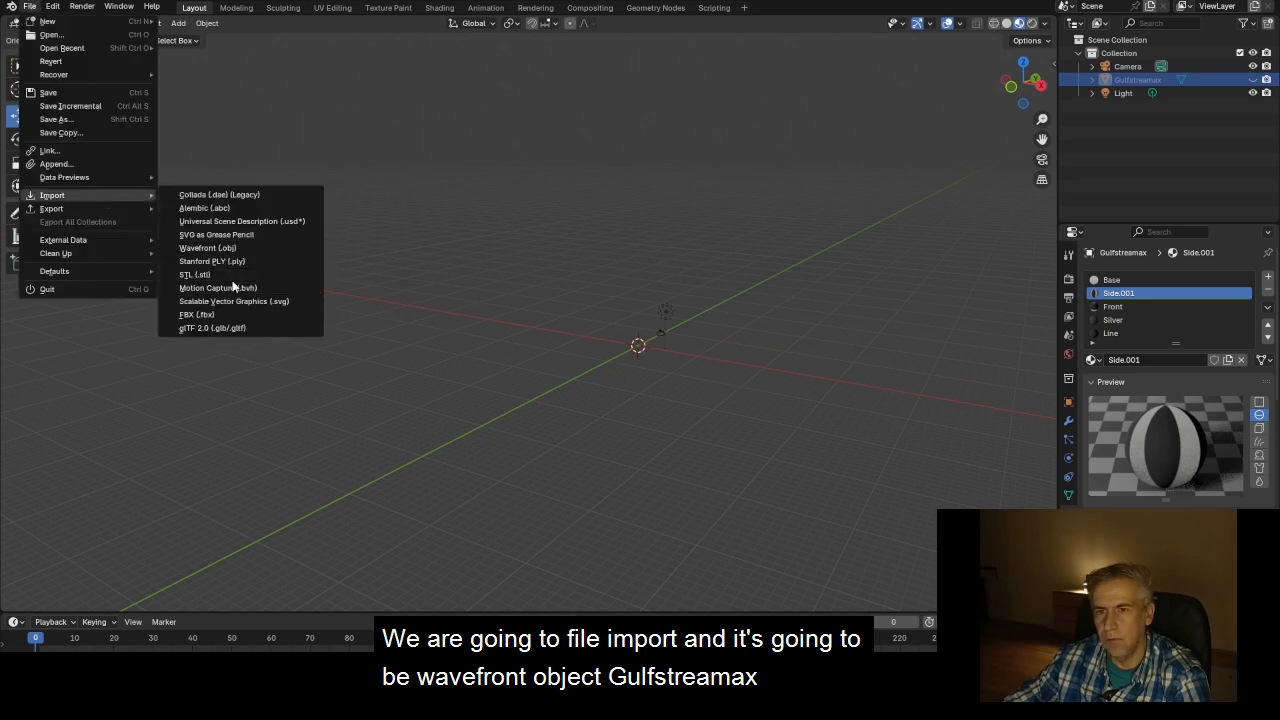
{"action": "left_click", "coordinate": [236, 248]}
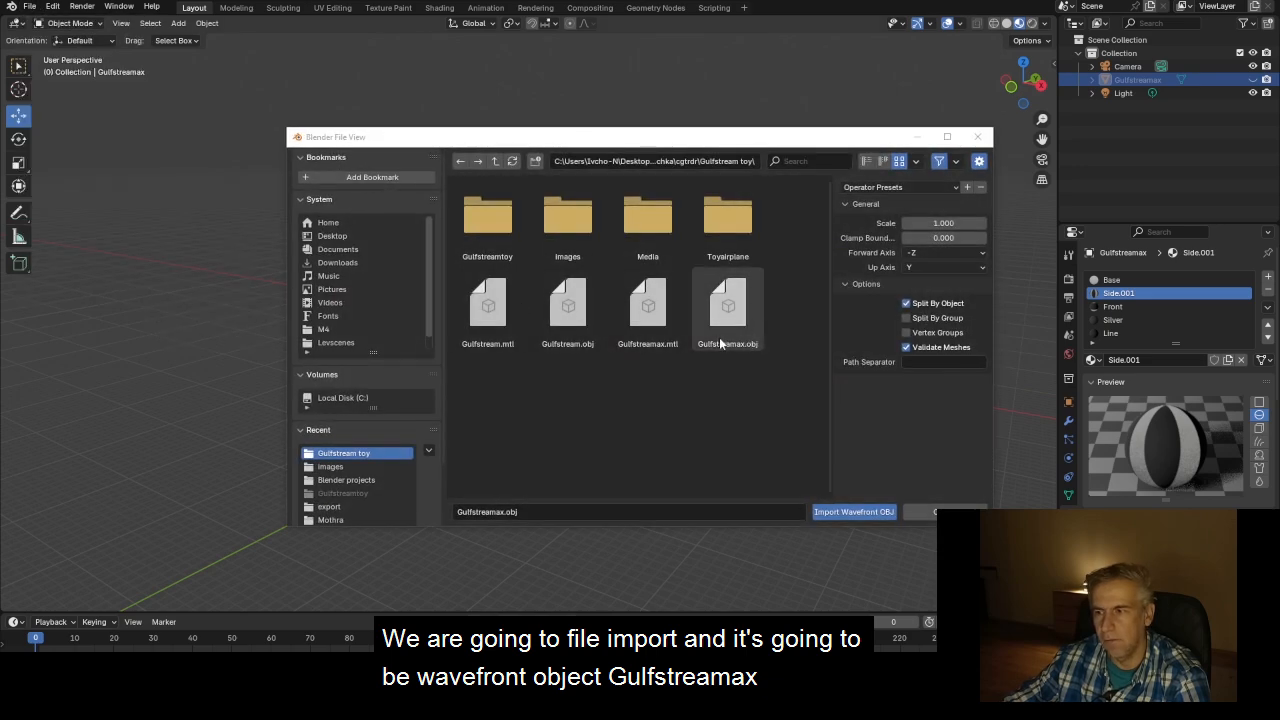
{"action": "double_click", "coordinate": [745, 303]}
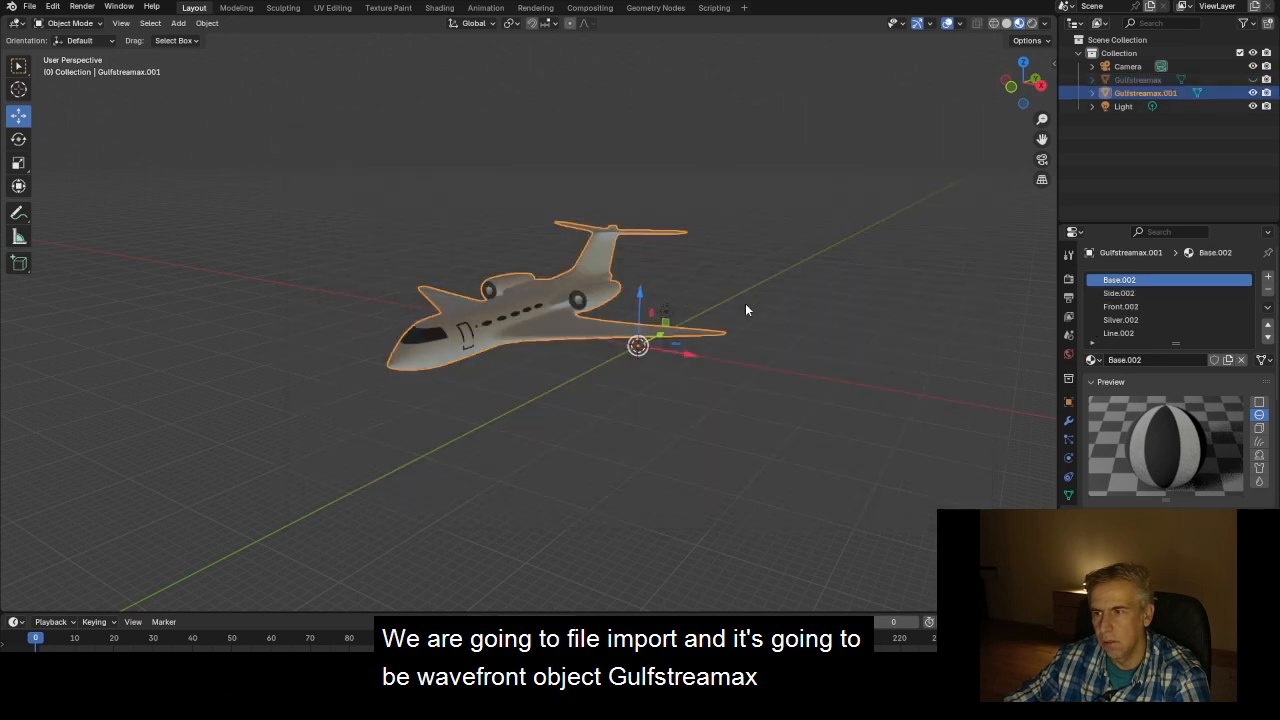
Examine the imported airplane and go through its Side.002, Front.002, Silver.002, Line.002 and Base.002 material slots
{"action": "middle_click_drag", "start_coordinate": [745, 303], "coordinate": [606, 318]}
{"action": "scroll", "coordinate": [606, 318], "scroll_direction": "up", "scroll_amount": 4}
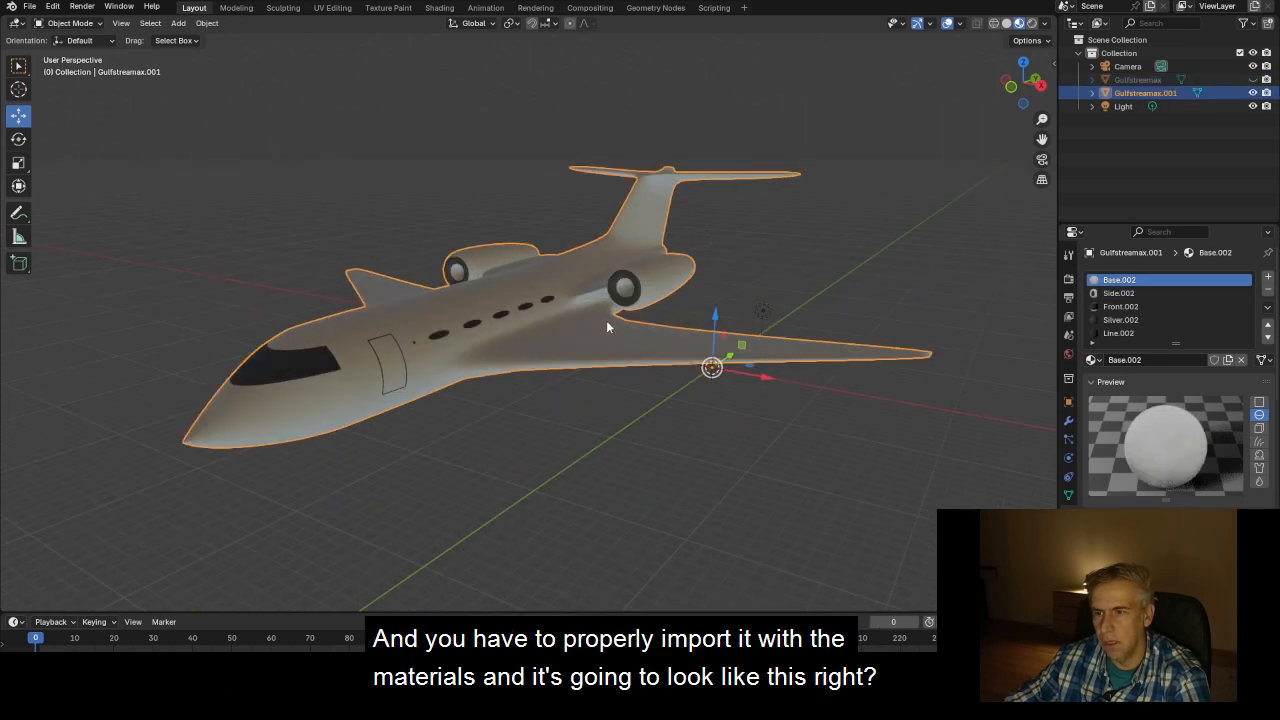
{"action": "scroll", "coordinate": [606, 320], "scroll_direction": "down", "scroll_amount": 2}
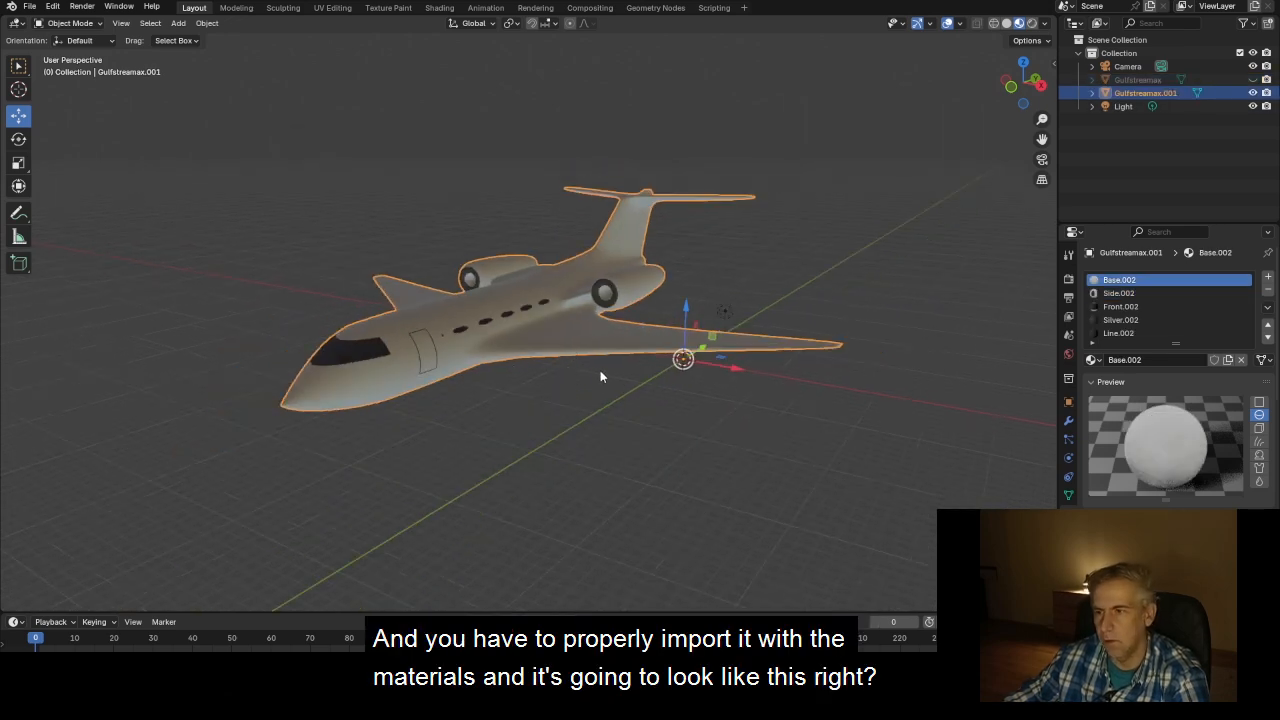
{"action": "middle_click_drag", "start_coordinate": [583, 337], "coordinate": [533, 363]}
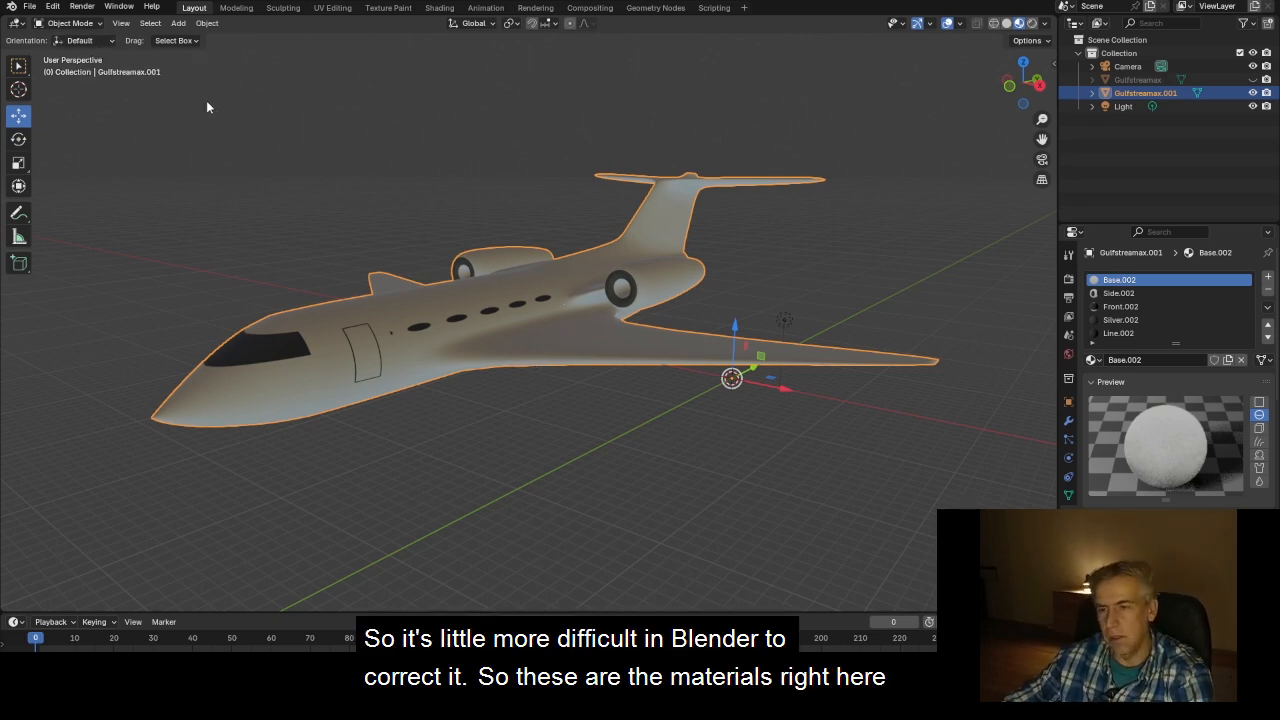
{"action": "middle_click_drag", "start_coordinate": [543, 383], "coordinate": [535, 342]}
{"action": "left_click", "coordinate": [1130, 293]}
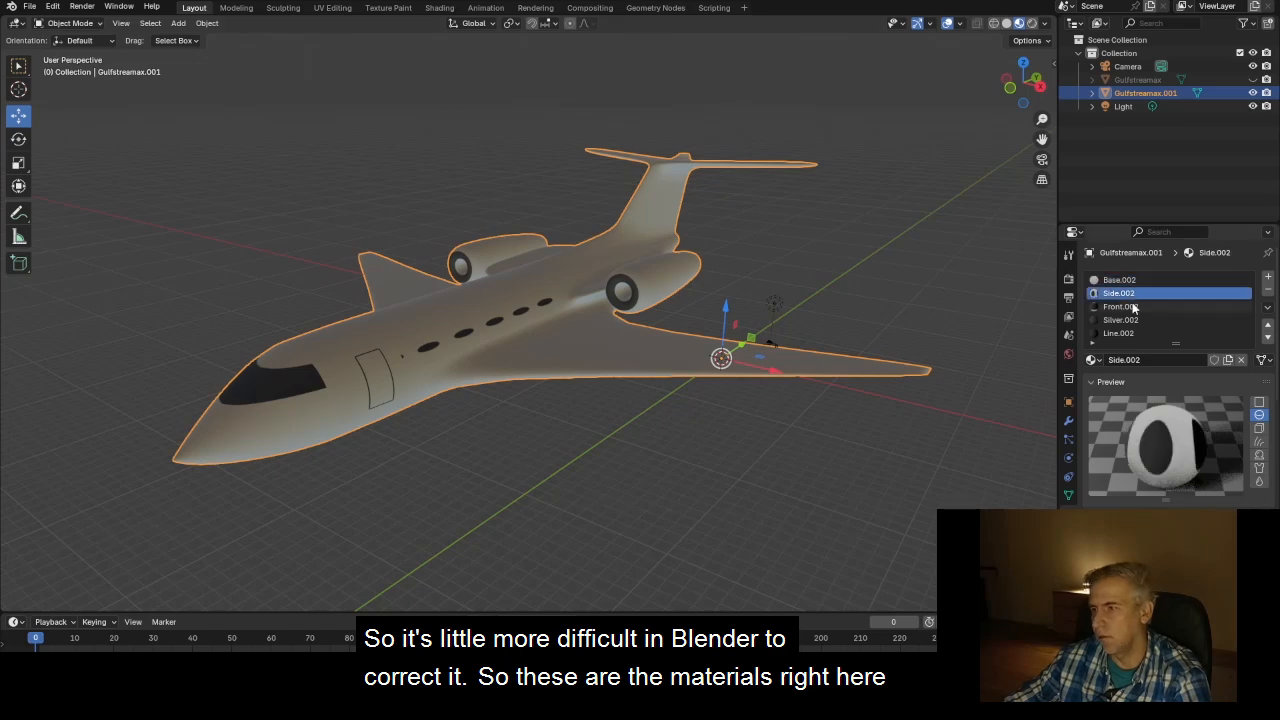
{"action": "left_click", "coordinate": [1129, 306]}
{"action": "left_click", "coordinate": [1127, 320]}
{"action": "left_click", "coordinate": [1126, 333]}
{"action": "left_click", "coordinate": [1119, 280]}
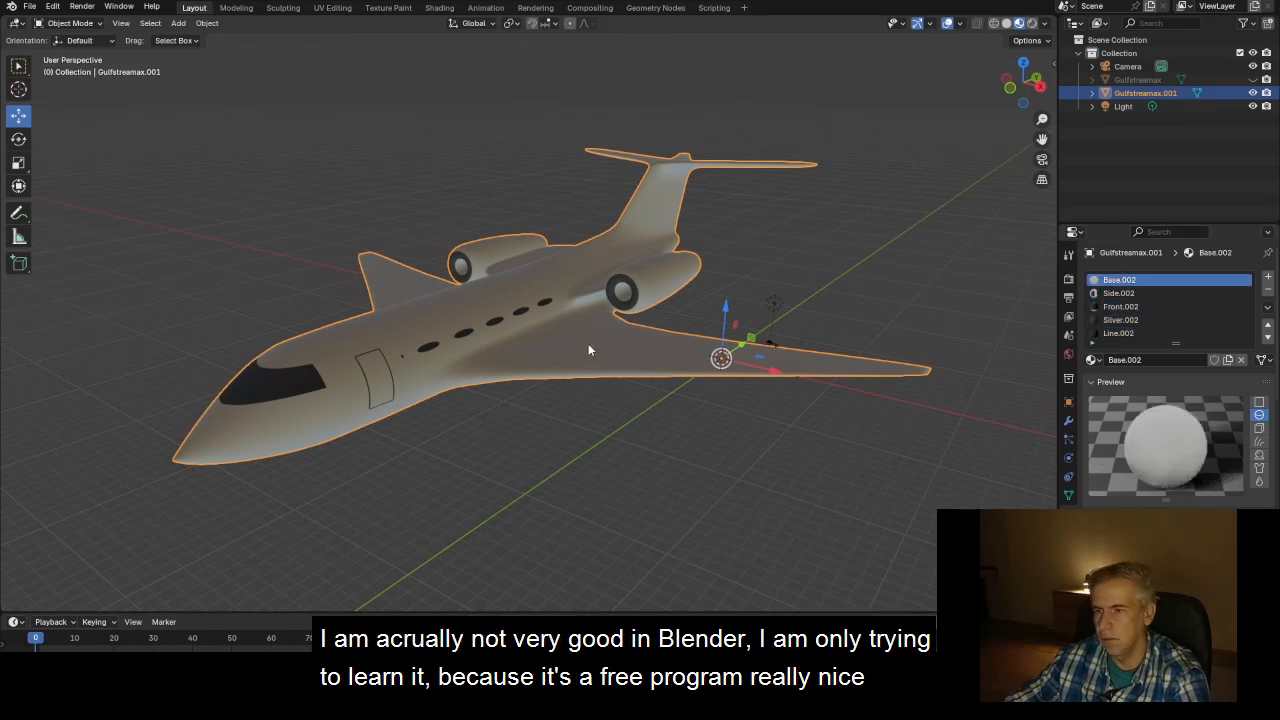
{"action": "middle_click_drag", "start_coordinate": [588, 346], "coordinate": [604, 356]}
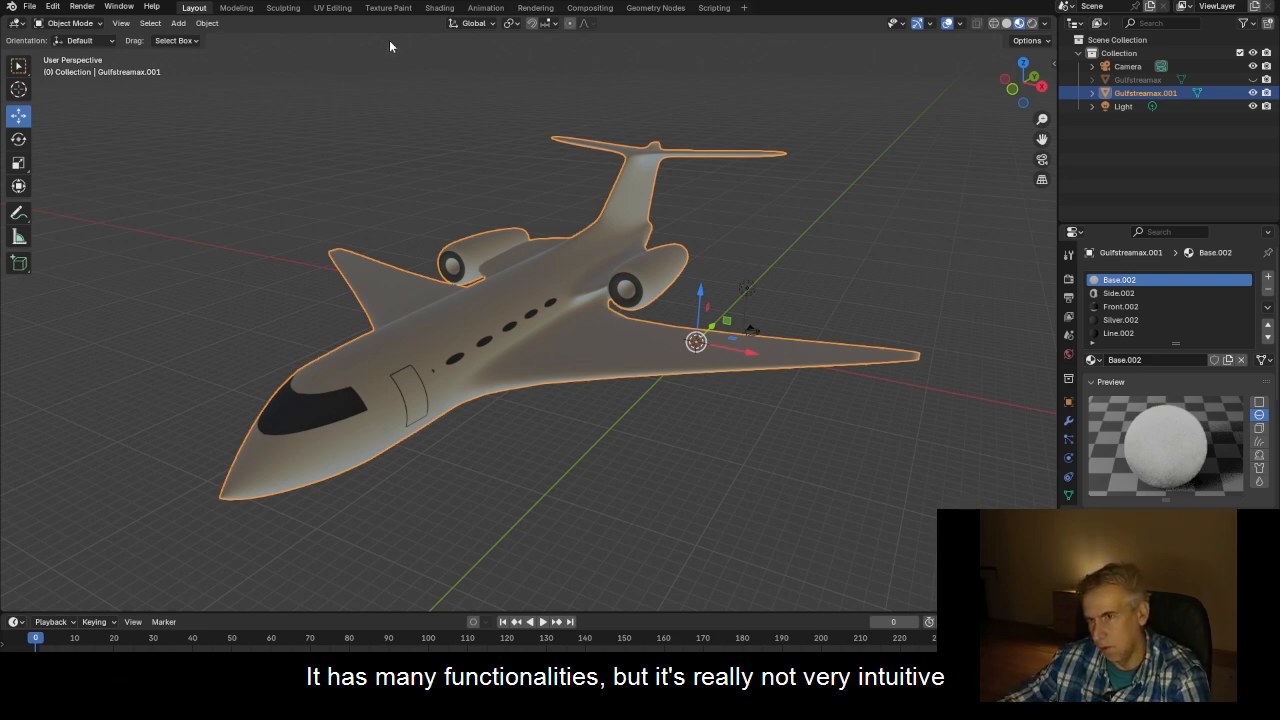
Switch to the Shading workspace and select the airplane's Side.002 material for node editing
{"action": "left_click", "coordinate": [445, 10]}
{"action": "middle_click_drag", "start_coordinate": [543, 230], "coordinate": [598, 196]}
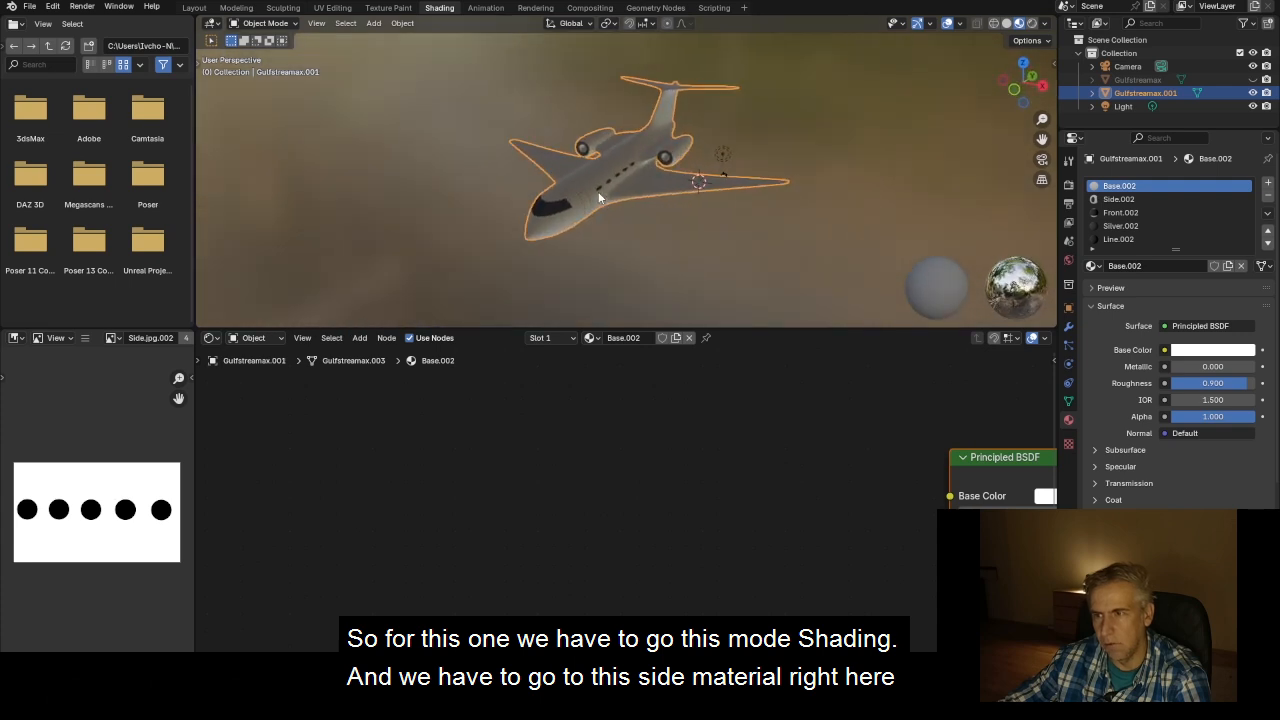
{"action": "scroll", "coordinate": [635, 193], "scroll_direction": "up", "scroll_amount": 3}
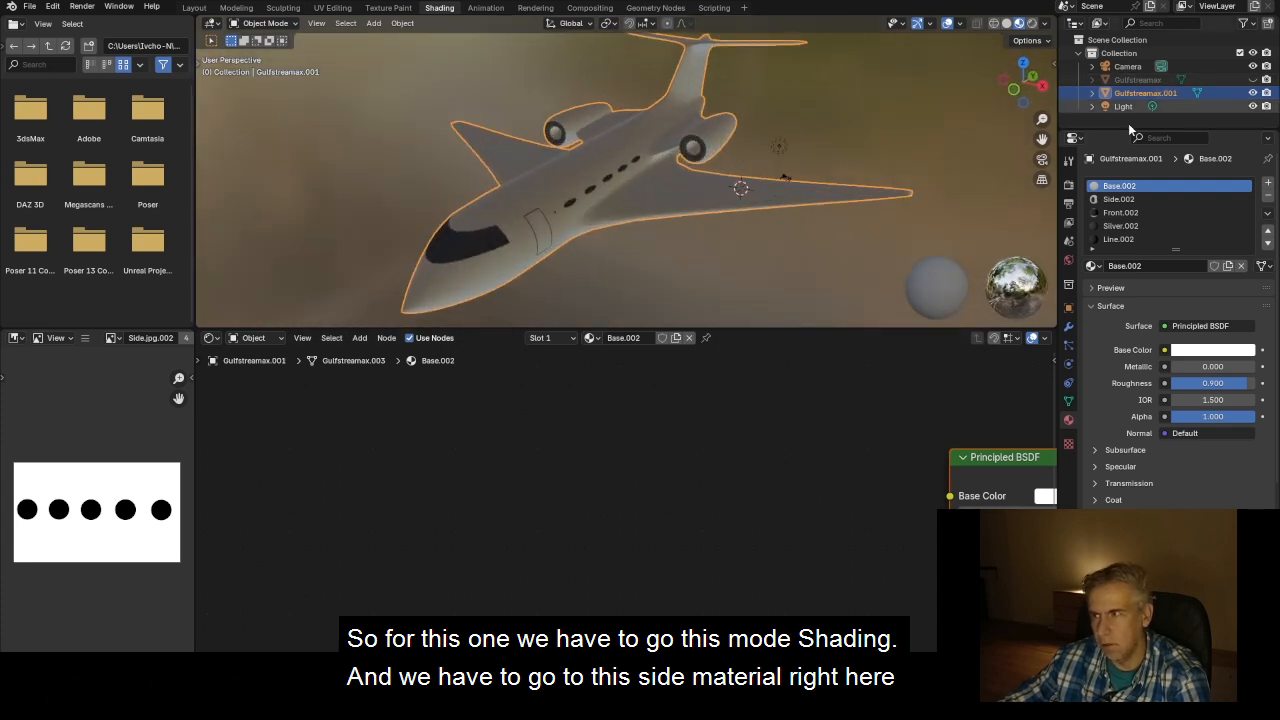
{"action": "left_click", "coordinate": [1117, 201]}
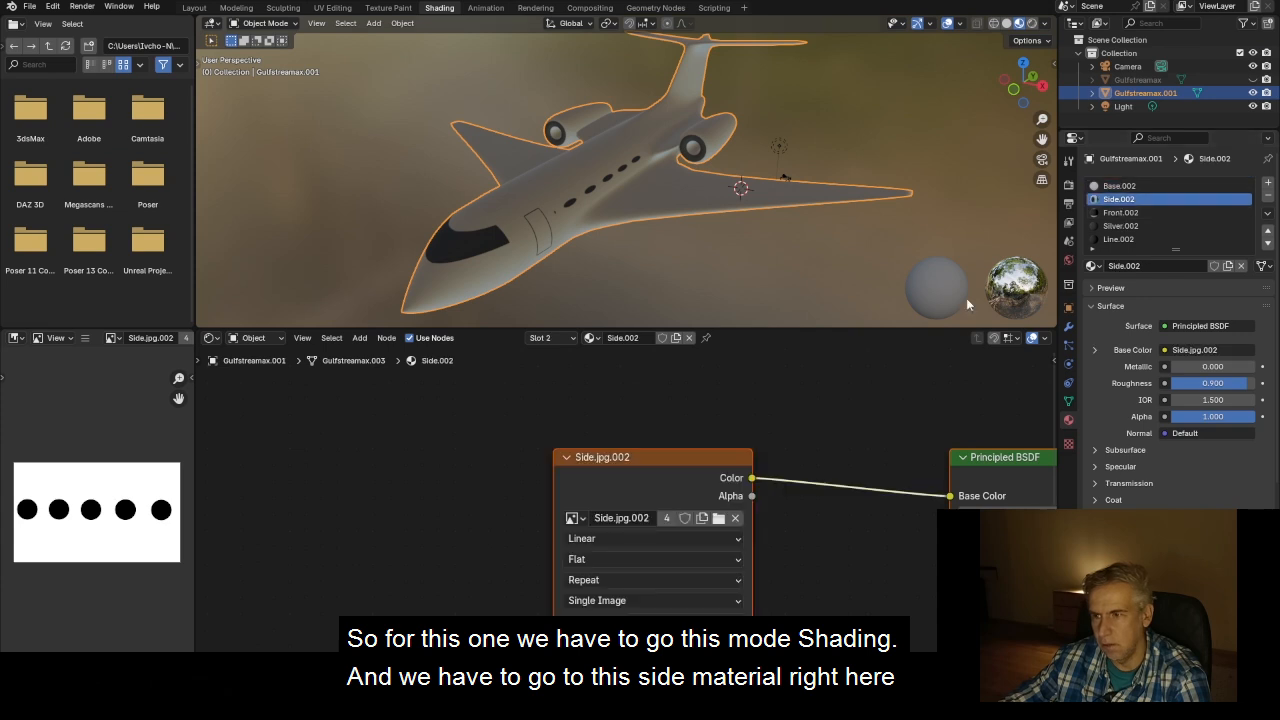
Move the Side.jpg.002 image node closer to the Principled BSDF to free space in front of it
{"action": "scroll", "coordinate": [860, 433], "scroll_direction": "down", "scroll_amount": 1}
{"action": "right_click", "coordinate": [727, 508]}
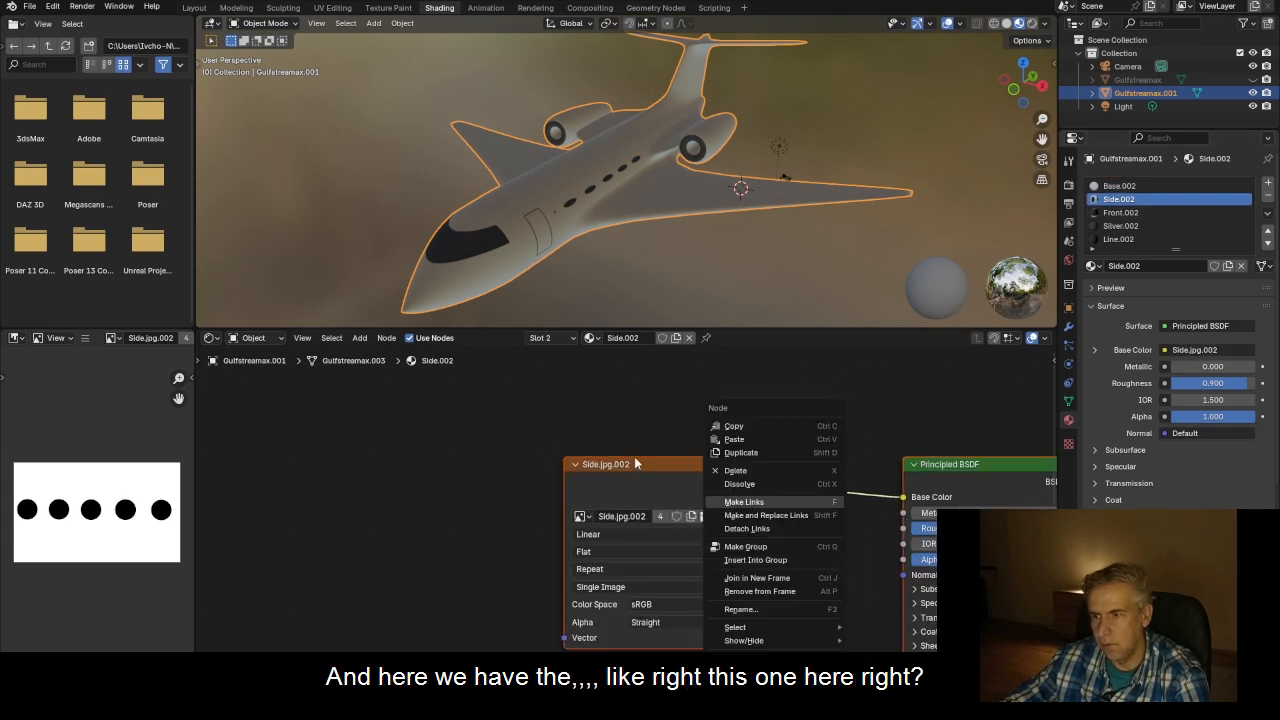
{"action": "left_click_drag", "start_coordinate": [647, 464], "coordinate": [692, 408]}
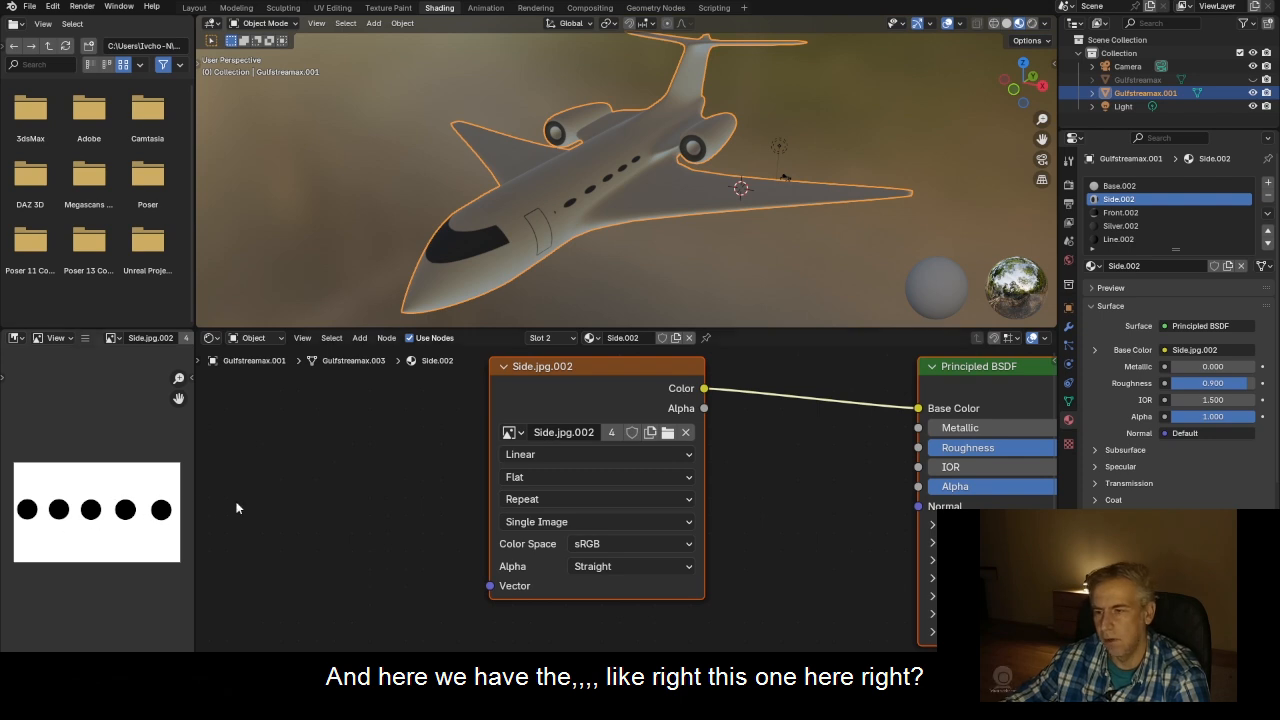
{"action": "left_click_drag", "start_coordinate": [606, 369], "coordinate": [729, 380]}
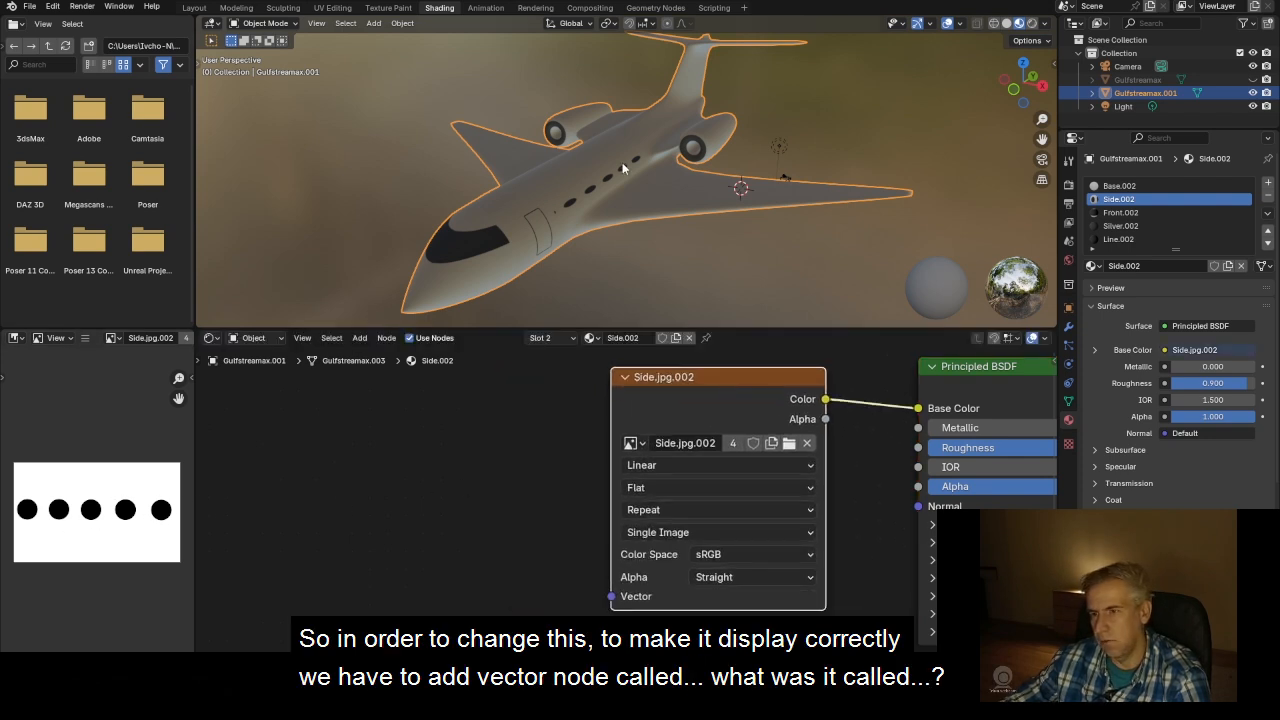
Add a Mapping node and connect its Vector output to the Side.jpg.002 image node's Vector input
{"action": "left_click", "coordinate": [359, 337]}
{"action": "mouse_move", "coordinate": [400, 438]}
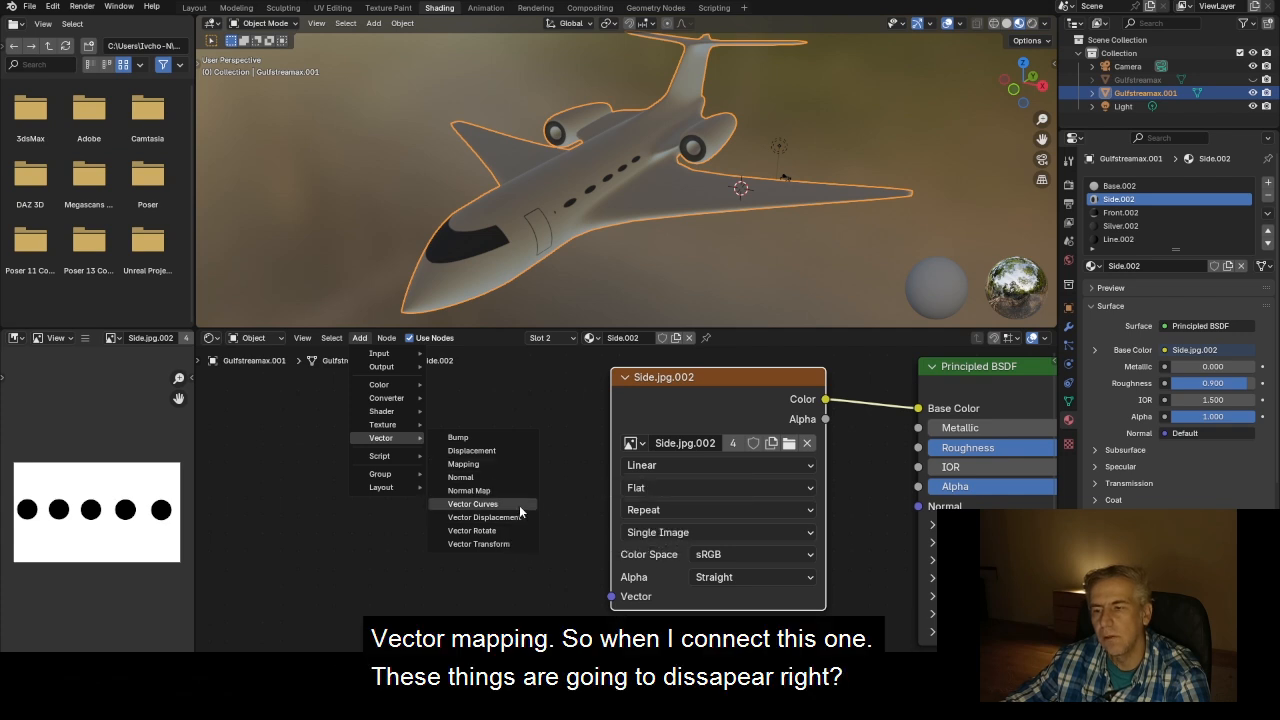
{"action": "left_click", "coordinate": [509, 466]}
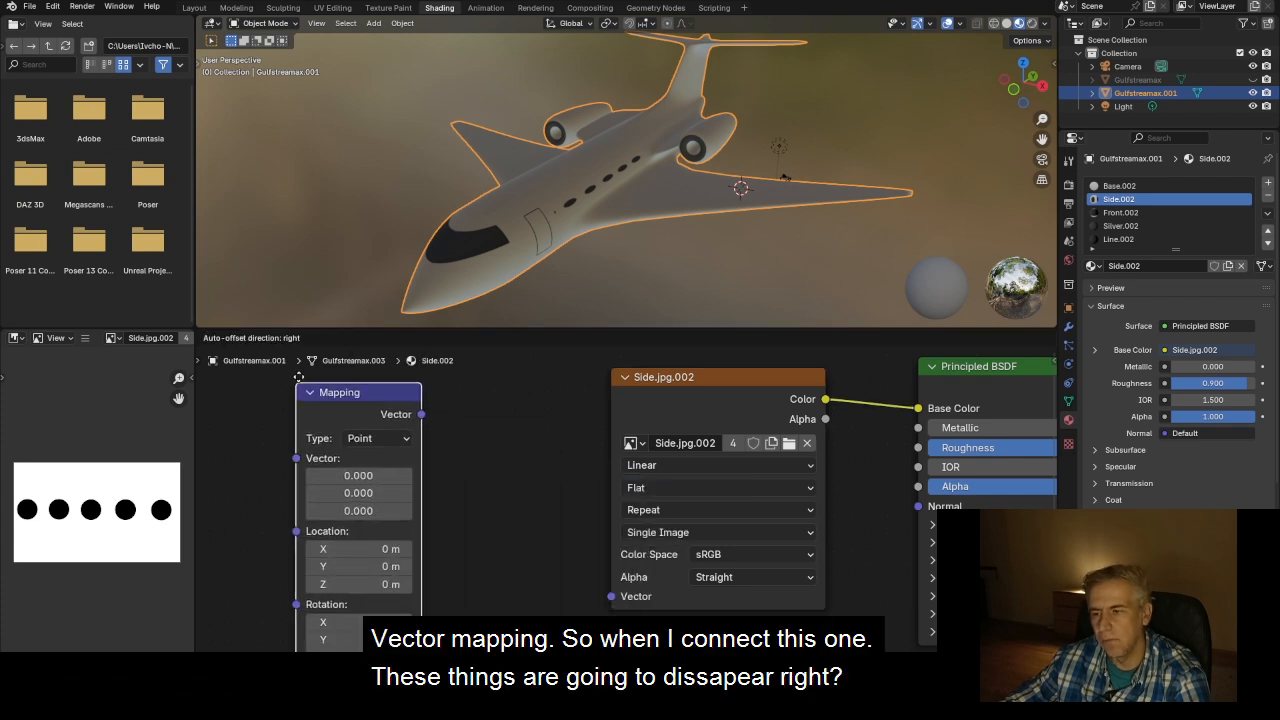
{"action": "left_click", "coordinate": [432, 374]}
{"action": "left_click_drag", "start_coordinate": [495, 390], "coordinate": [614, 605]}
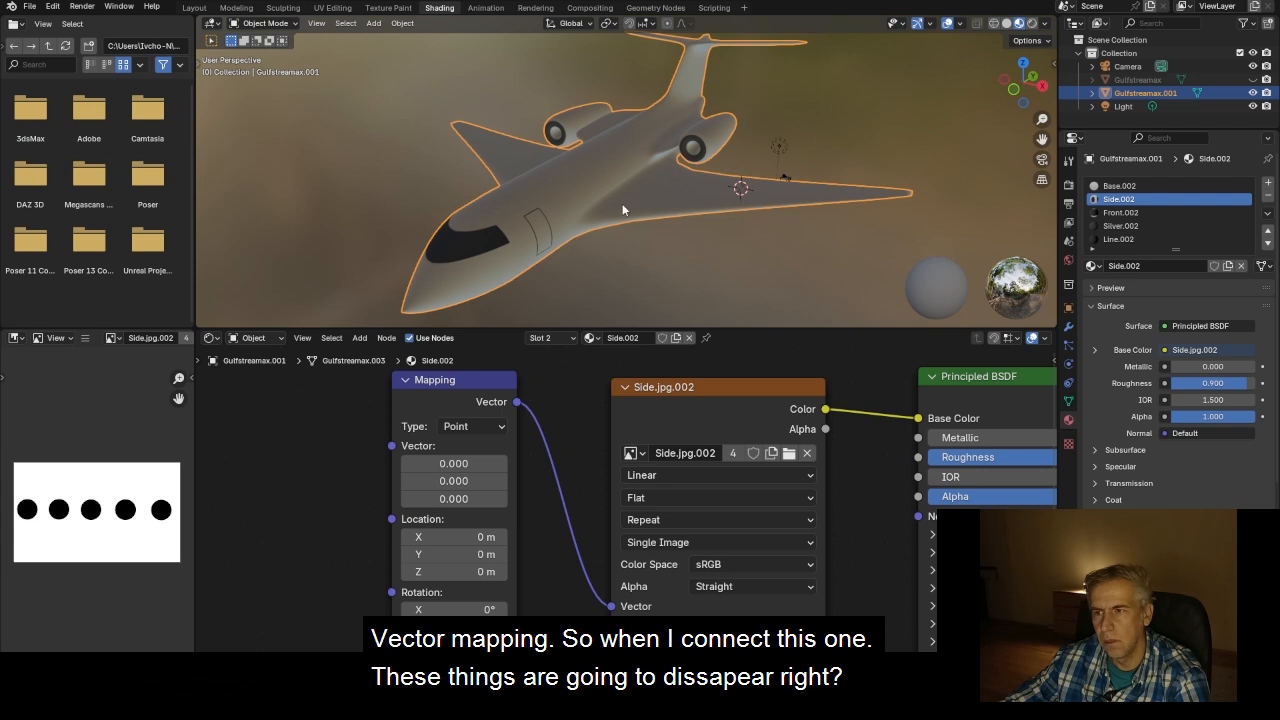
{"action": "scroll", "coordinate": [620, 220], "scroll_direction": "down", "scroll_amount": 2}
{"action": "scroll", "coordinate": [622, 238], "scroll_direction": "up", "scroll_amount": 3}
{"action": "scroll", "coordinate": [629, 245], "scroll_direction": "down", "scroll_amount": 2}
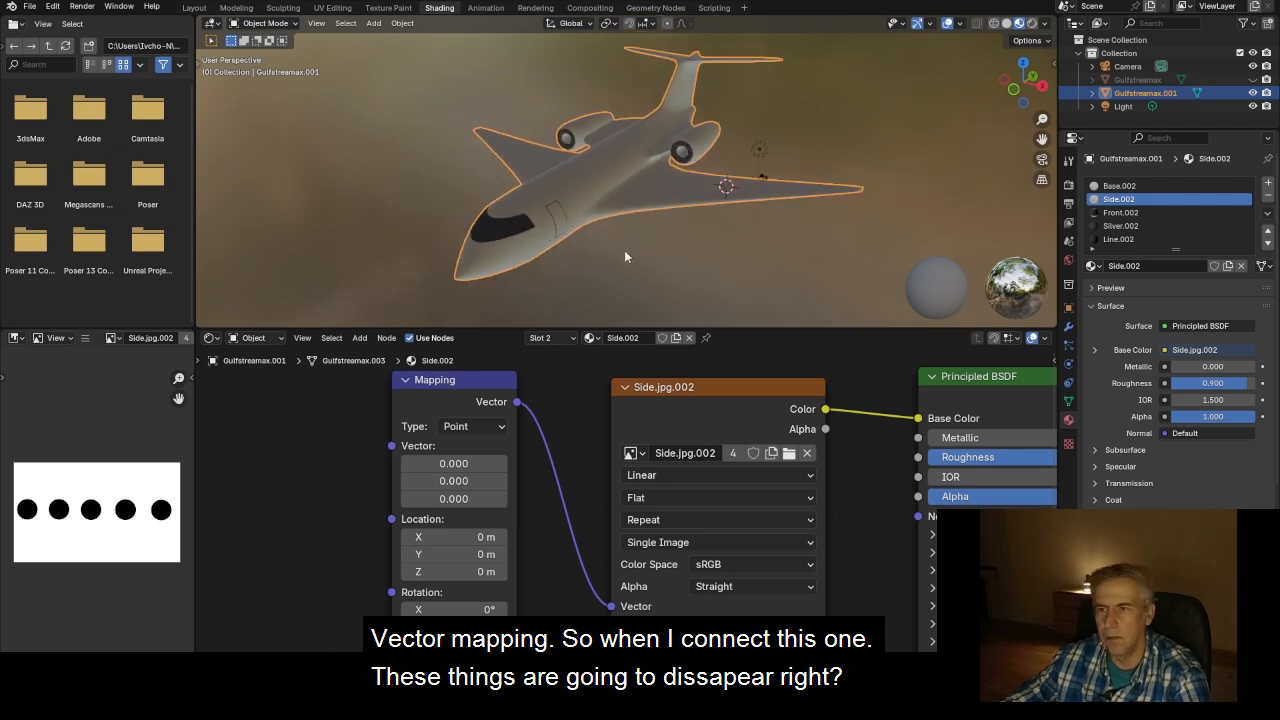
{"action": "middle_click_drag", "start_coordinate": [628, 241], "coordinate": [625, 228]}
Shift the Mapping node toward the image node and place a Texture Coordinate node in front of it
{"action": "left_click_drag", "start_coordinate": [450, 376], "coordinate": [477, 378]}
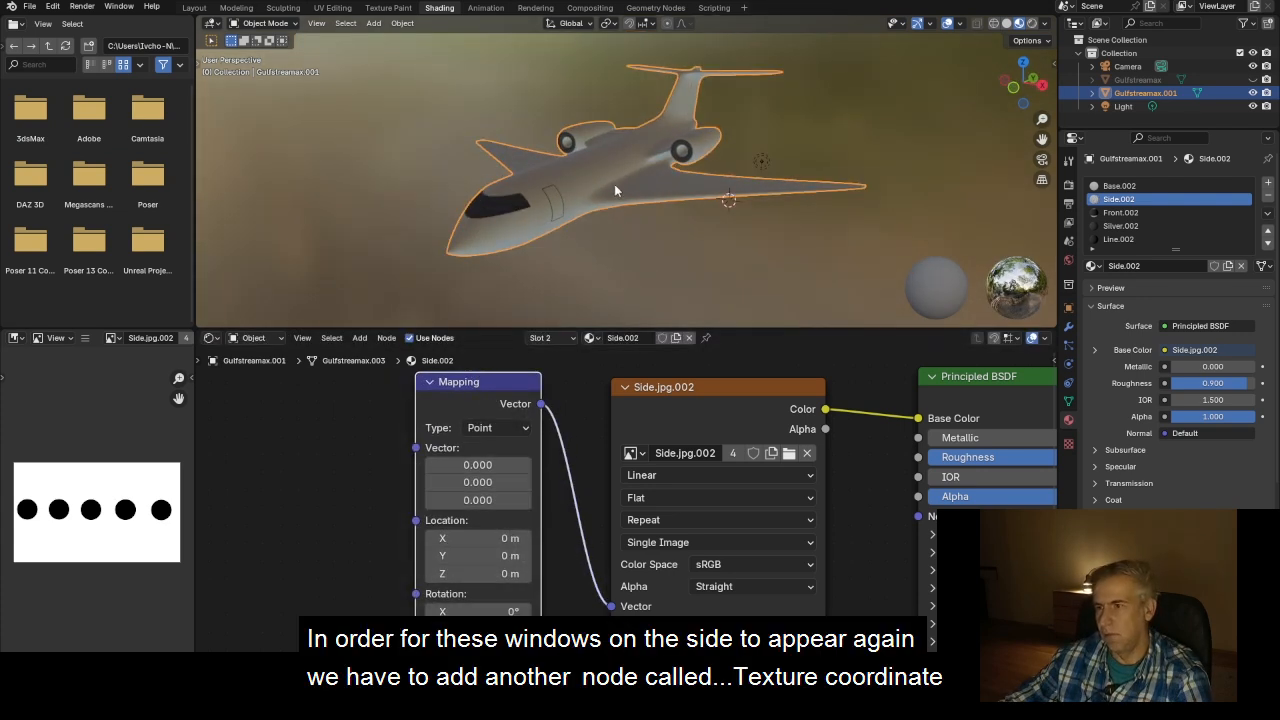
{"action": "middle_click_drag", "start_coordinate": [614, 184], "coordinate": [601, 198]}
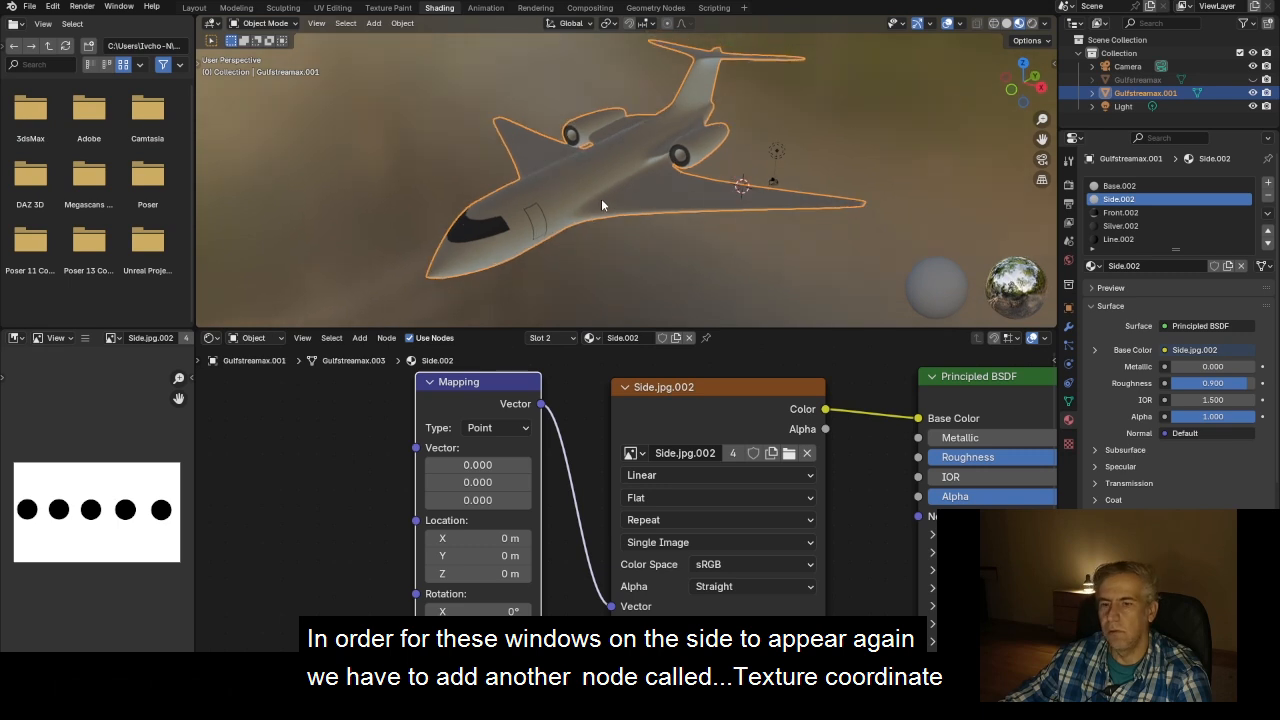
{"action": "left_click", "coordinate": [359, 338]}
{"action": "mouse_move", "coordinate": [380, 353]}
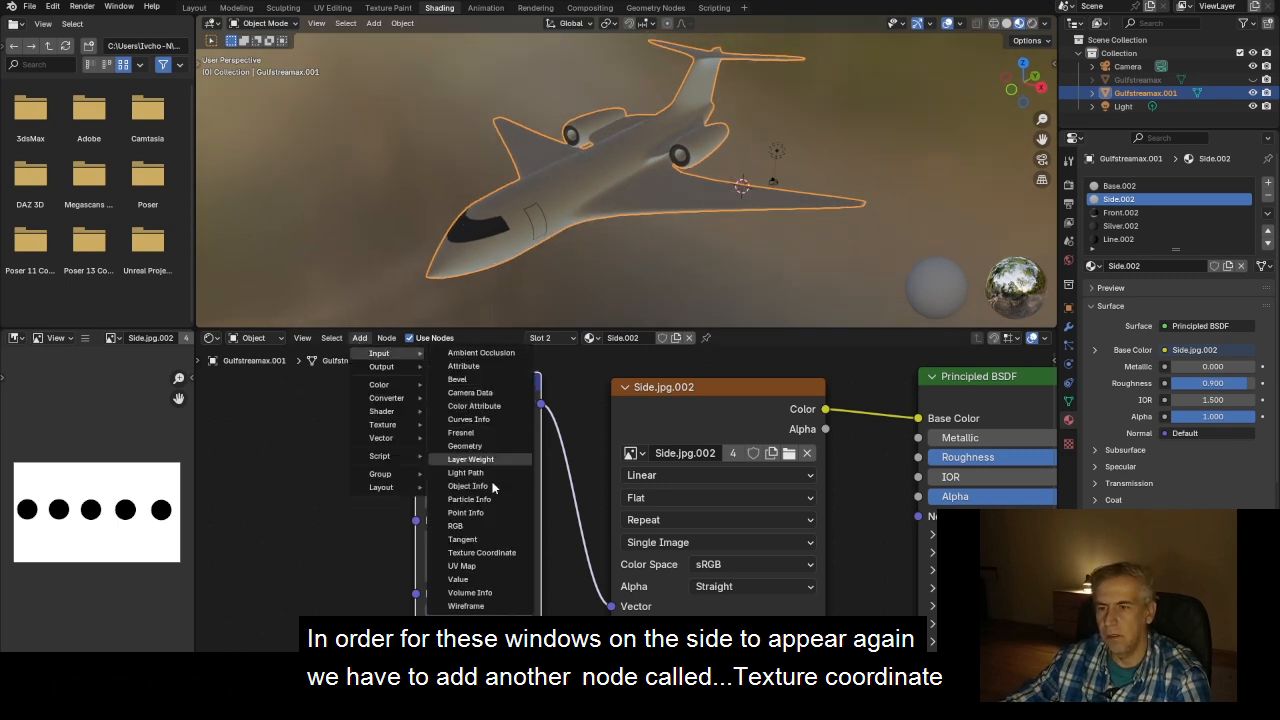
{"action": "left_click", "coordinate": [463, 552]}
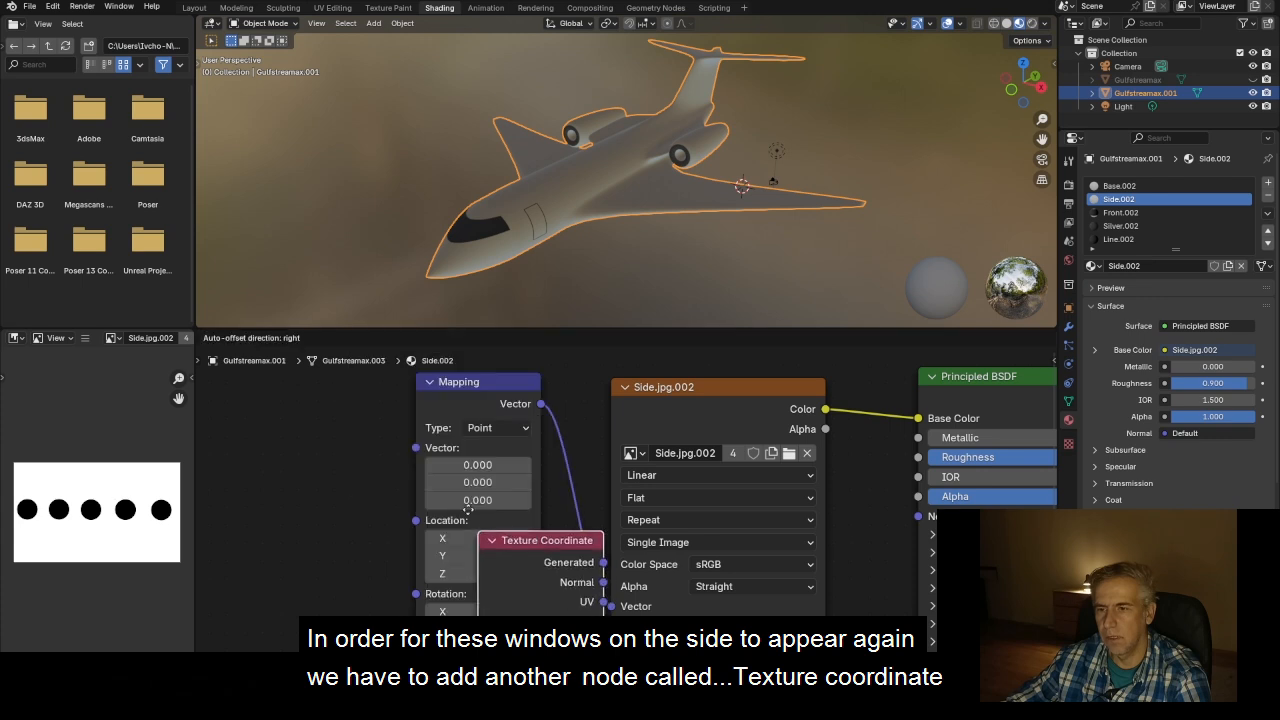
{"action": "left_click", "coordinate": [253, 390]}
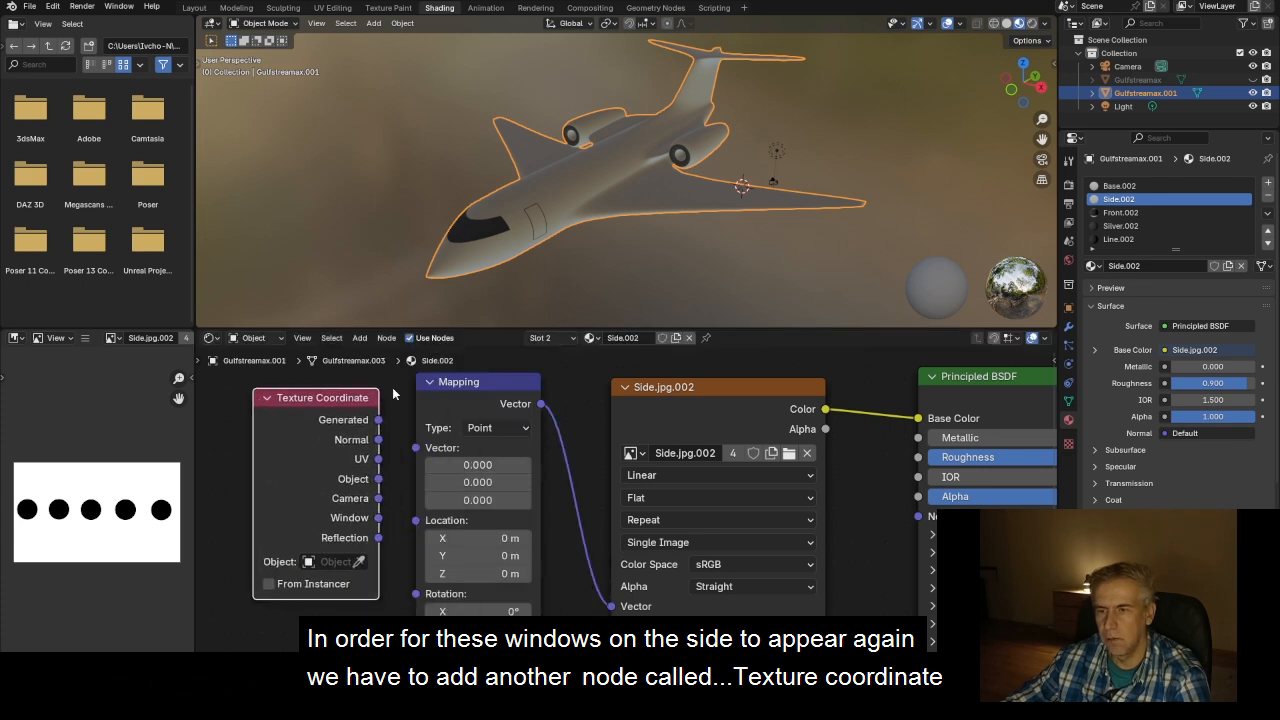
{"action": "left_click", "coordinate": [359, 338]}
{"action": "left_click", "coordinate": [361, 339]}
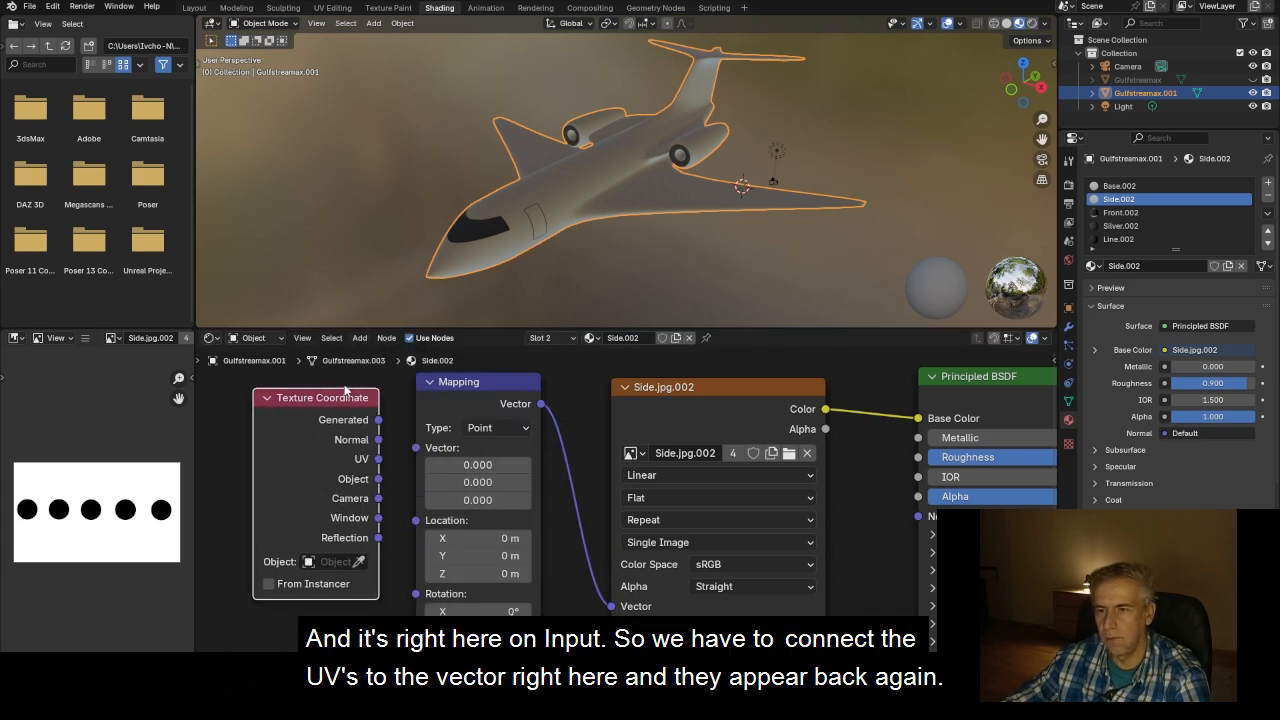
{"action": "left_click", "coordinate": [363, 337]}
{"action": "mouse_move", "coordinate": [359, 346]}
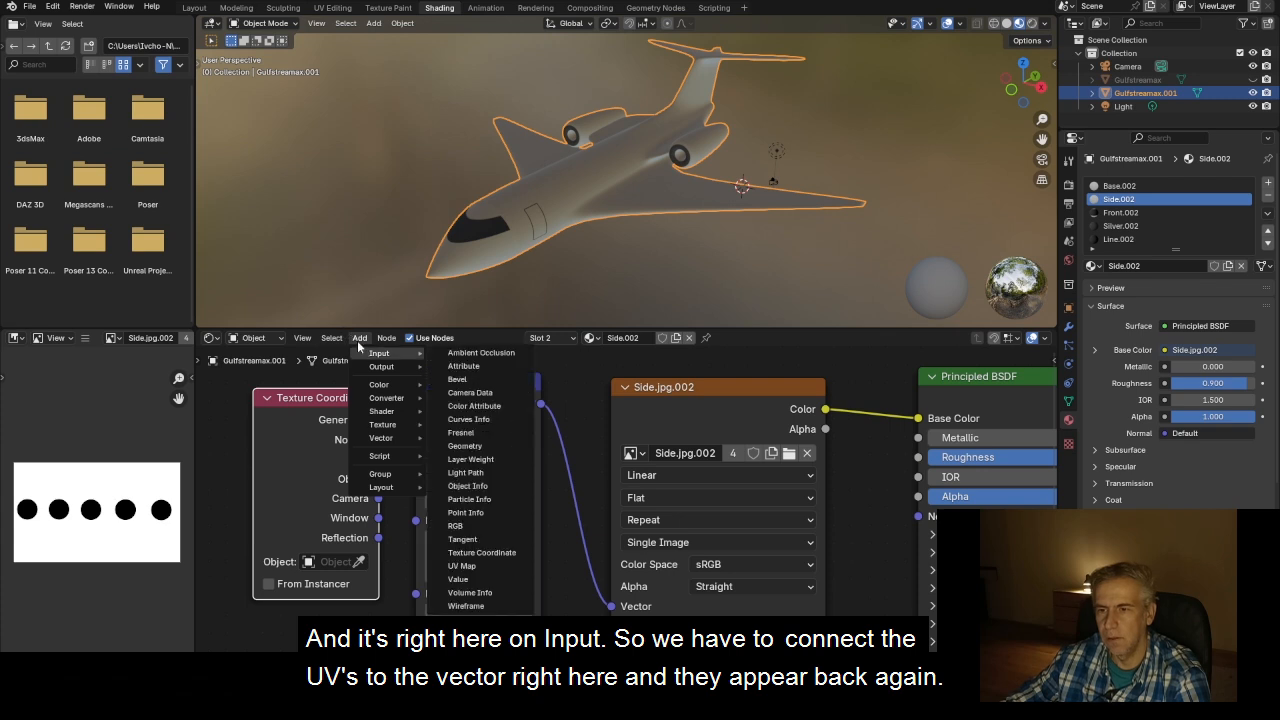
Move the Texture Coordinate node away from the Mapping node and link its UV output to Mapping's Vector input
{"action": "left_click_drag", "start_coordinate": [283, 402], "coordinate": [254, 398]}
{"action": "left_click", "coordinate": [351, 460]}
{"action": "left_click_drag", "start_coordinate": [424, 453], "coordinate": [420, 450]}
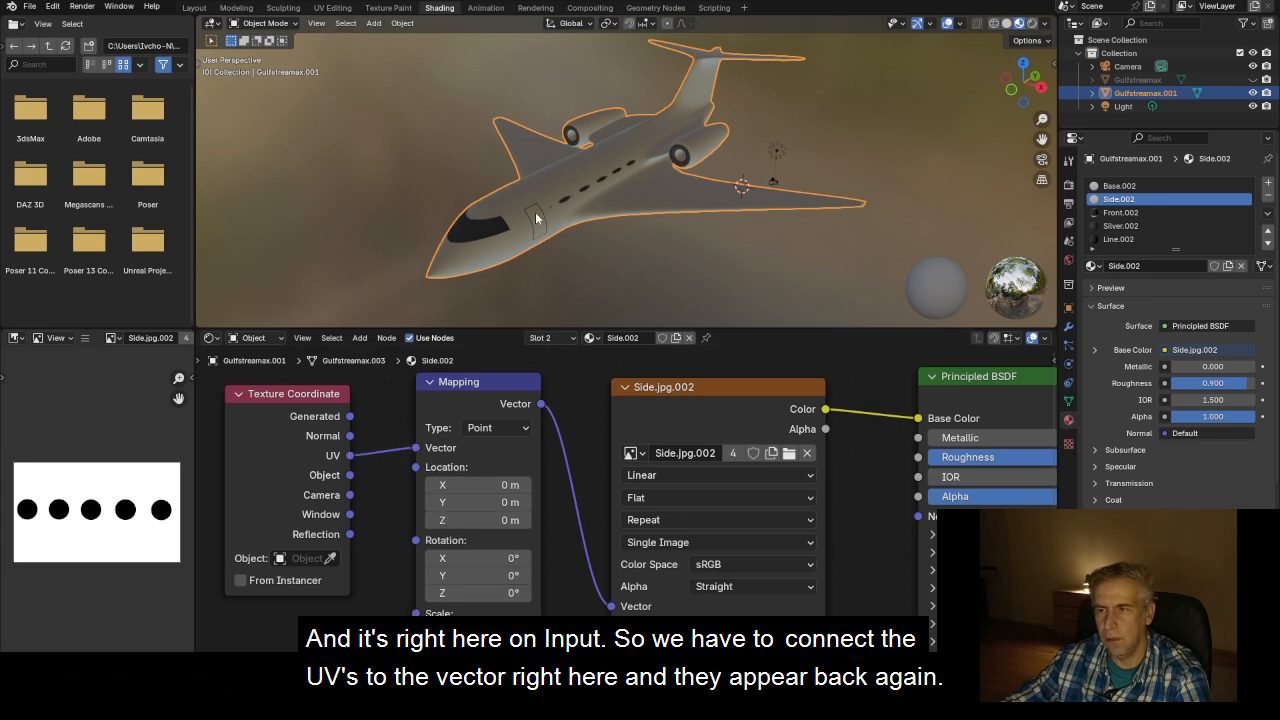
{"action": "scroll", "coordinate": [643, 188], "scroll_direction": "up", "scroll_amount": 2}
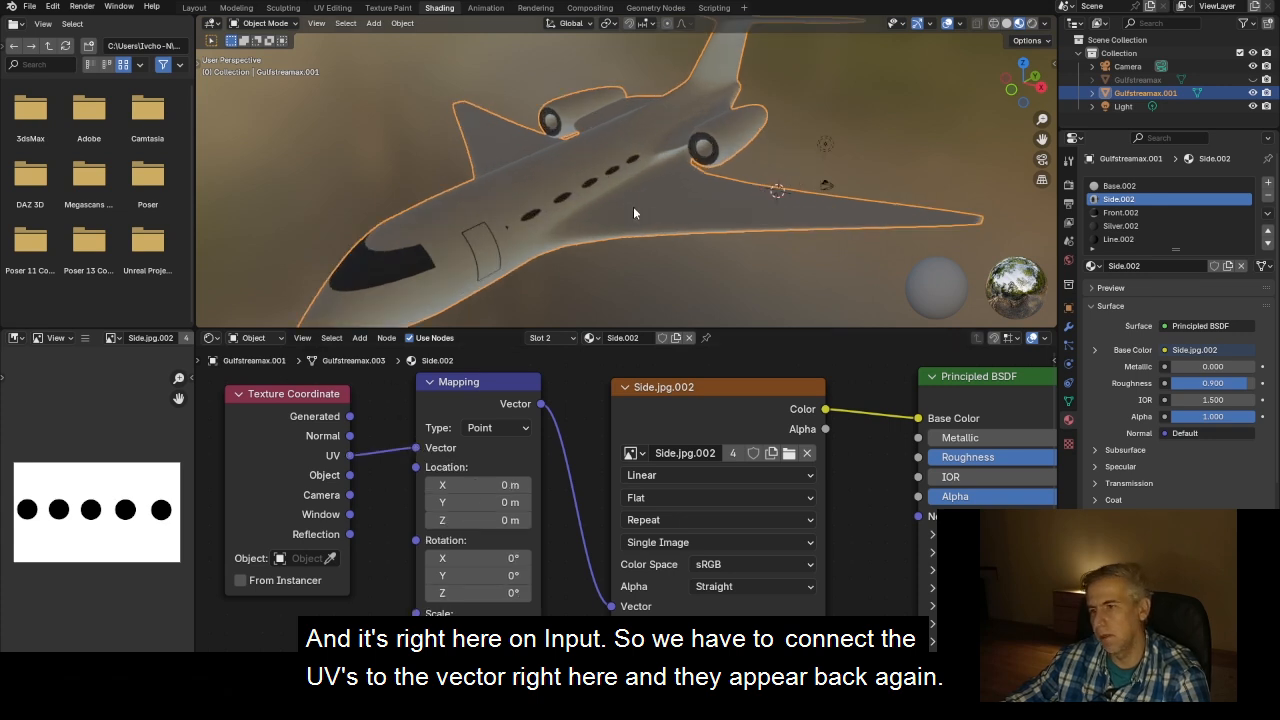
Set the Mapping node's Y scale to -0.5 and its Location to X 0.6 m, Y -0.2 m, Z 0.5 m
{"action": "mouse_move", "coordinate": [625, 199]}
{"action": "middle_mouse_down"}
{"action": "mouse_move", "coordinate": [616, 180]}
{"action": "mouse_move", "coordinate": [633, 188]}
{"action": "middle_mouse_up"}
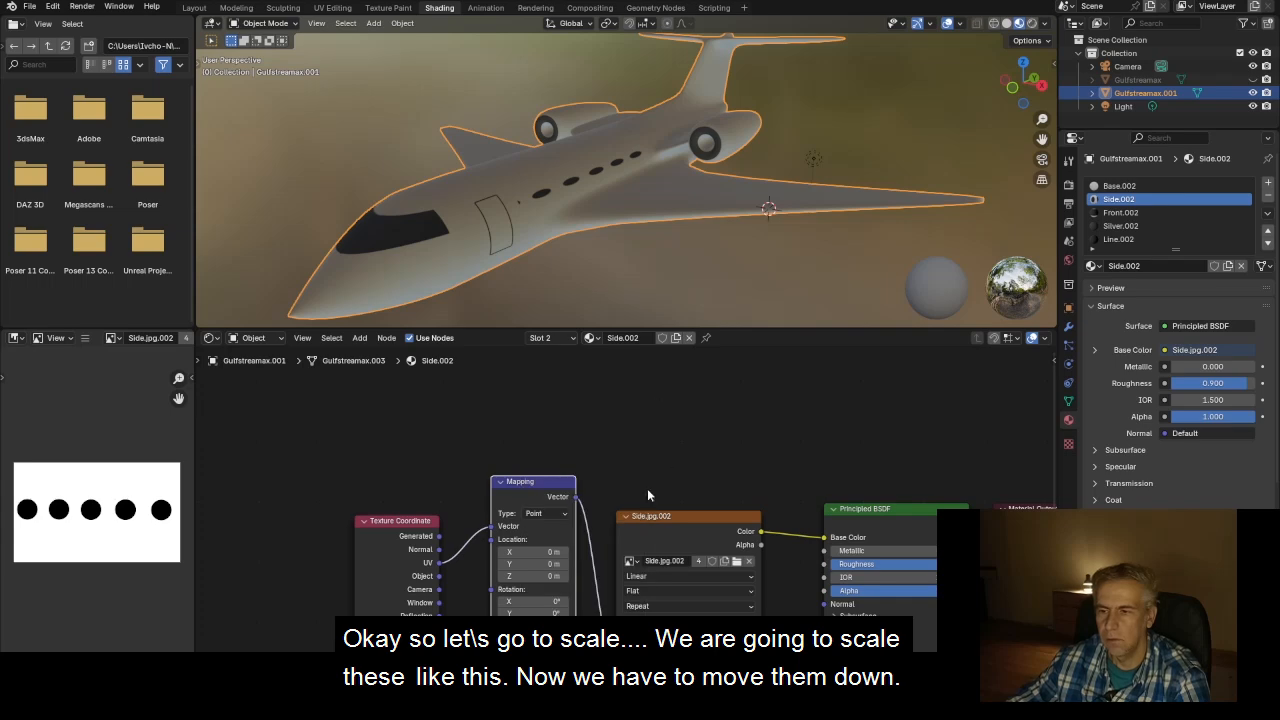
{"action": "scroll", "coordinate": [520, 573], "scroll_direction": "up", "scroll_amount": 4}
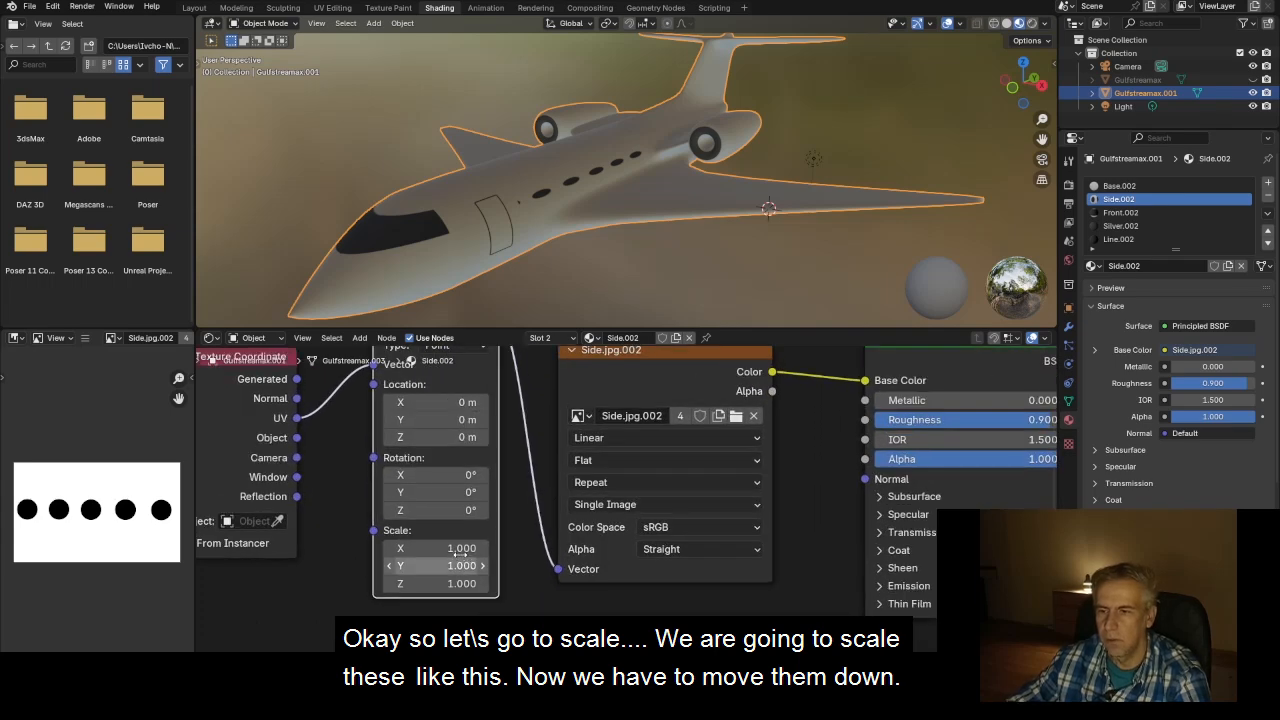
{"action": "mouse_move", "coordinate": [465, 549]}
{"action": "left_mouse_down"}
{"action": "mouse_move", "coordinate": [503, 549]}
{"action": "mouse_move", "coordinate": [465, 549]}
{"action": "left_mouse_up"}
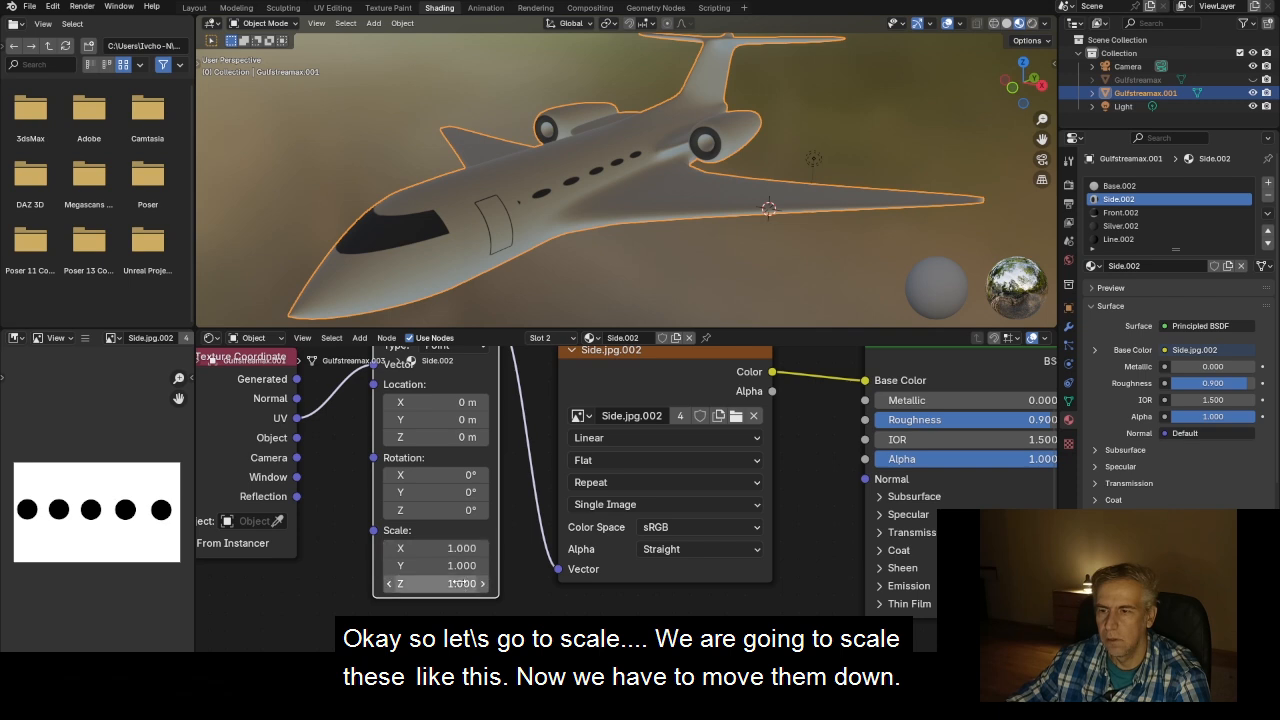
{"action": "left_click_drag", "start_coordinate": [463, 565], "coordinate": [395, 565]}
{"action": "mouse_move", "coordinate": [466, 420]}
{"action": "left_mouse_down"}
{"action": "mouse_move", "coordinate": [435, 420]}
{"action": "mouse_move", "coordinate": [465, 420]}
{"action": "mouse_move", "coordinate": [450, 420]}
{"action": "left_mouse_up"}
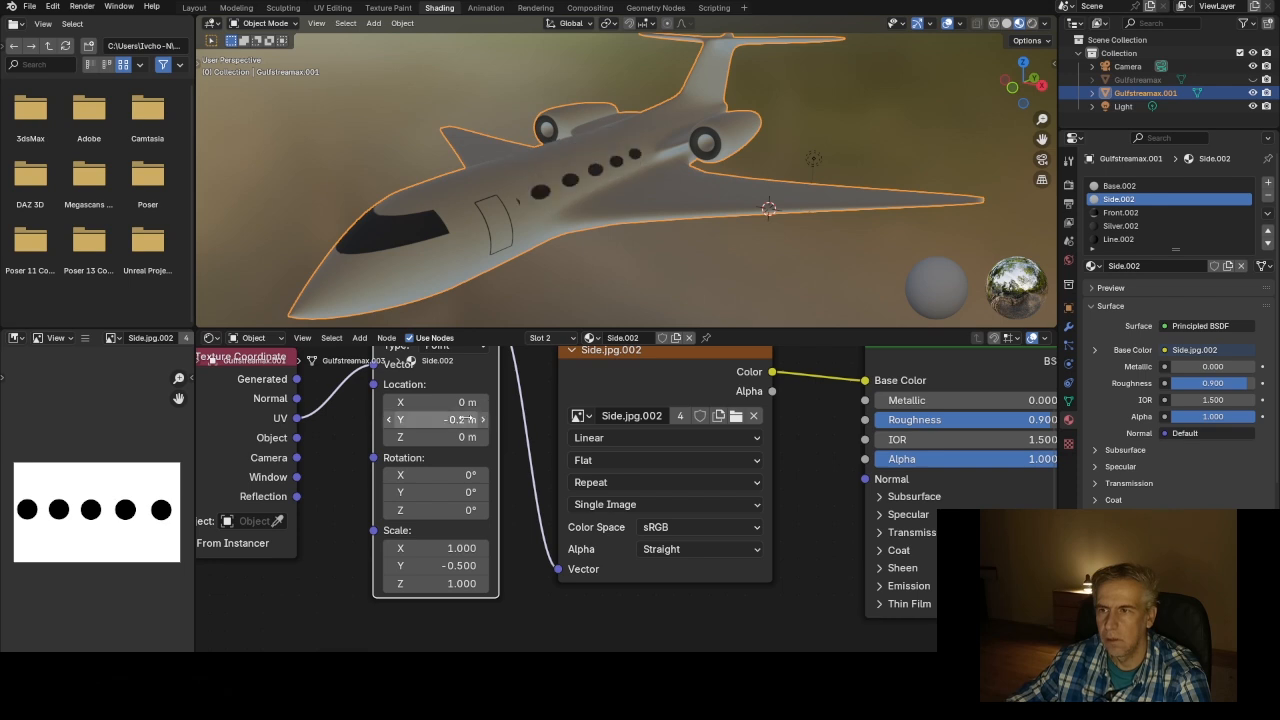
{"action": "left_click_drag", "start_coordinate": [467, 438], "coordinate": [464, 402]}
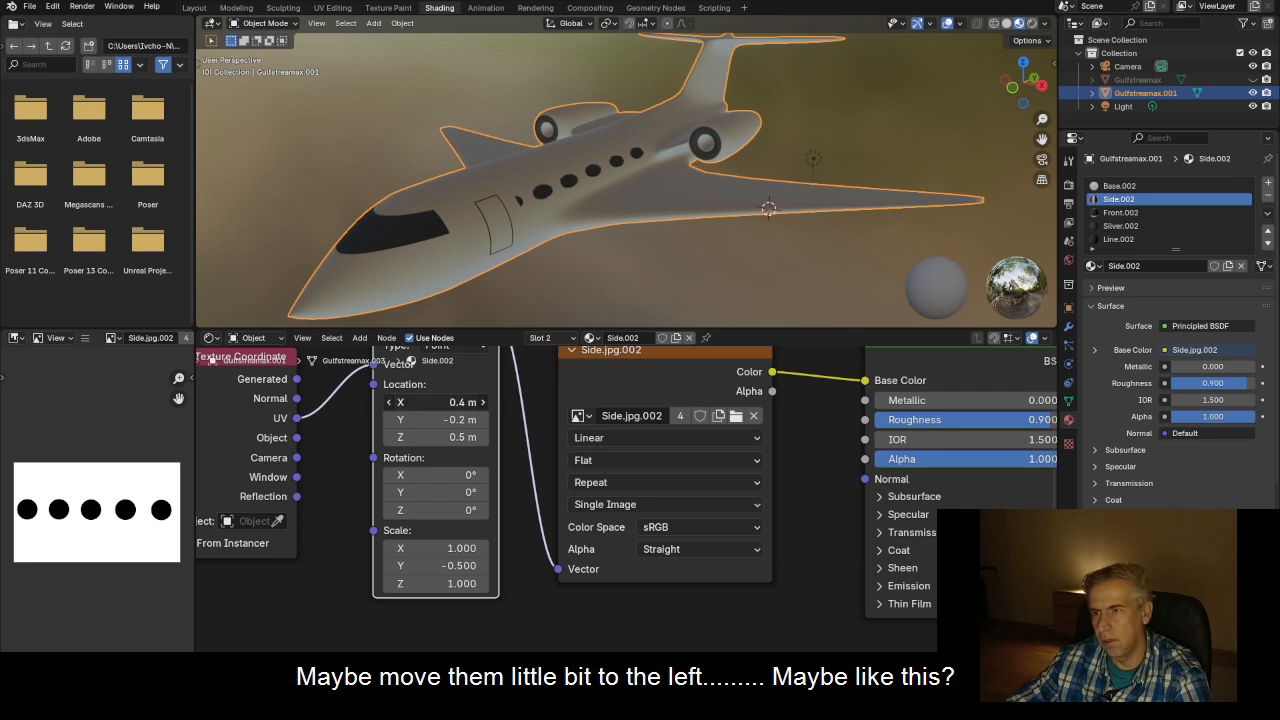
{"action": "left_click_drag", "start_coordinate": [464, 402], "coordinate": [465, 403]}
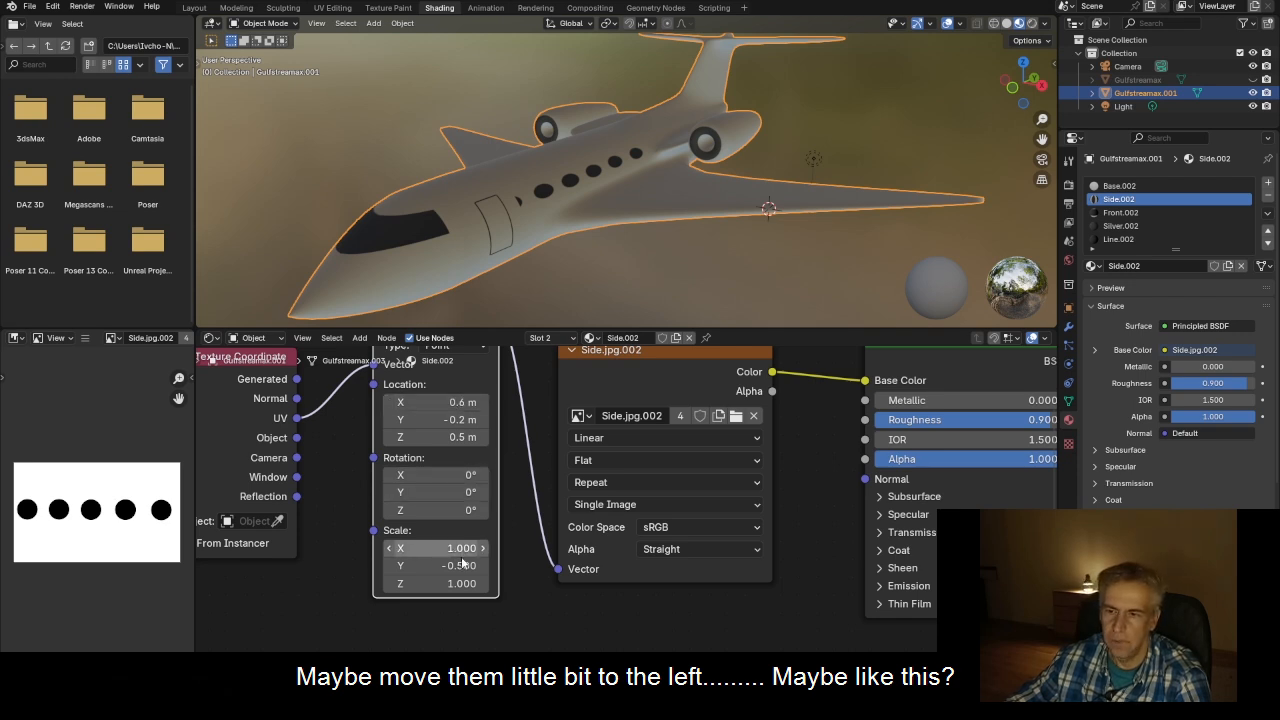
Refine the window placement by setting Mapping's Y scale to -0.3 and its Location to X 0.77 m, Y -0.3 m
{"action": "left_click_drag", "start_coordinate": [466, 567], "coordinate": [466, 567]}
{"action": "left_click_drag", "start_coordinate": [463, 419], "coordinate": [463, 419]}
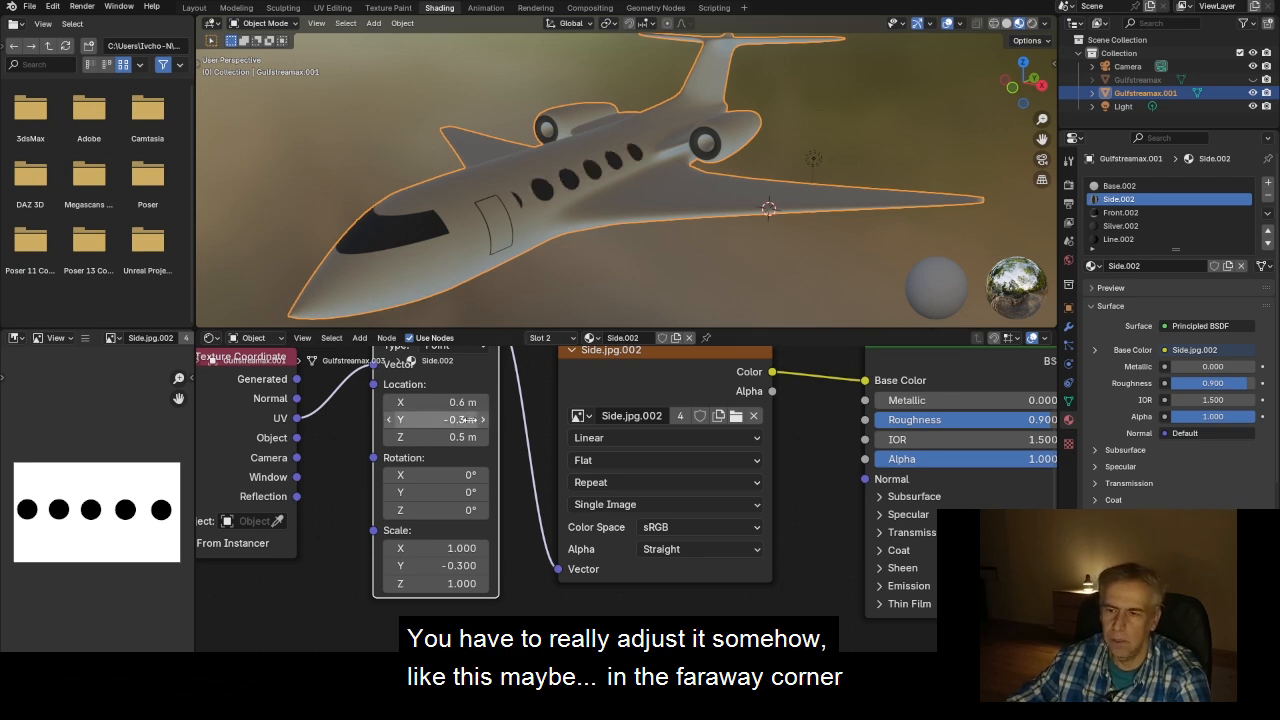
{"action": "left_click_drag", "start_coordinate": [466, 405], "coordinate": [645, 377]}
{"action": "key", "text": "Tab"}
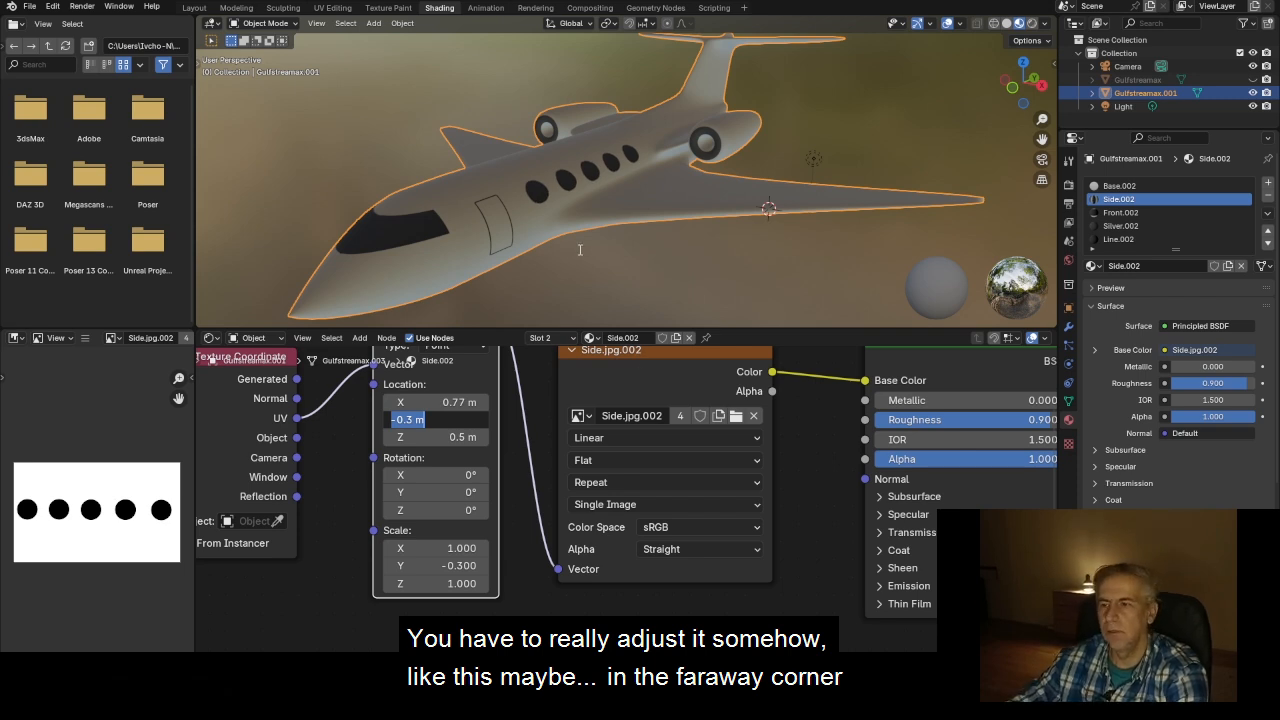
{"action": "key", "text": "Return"}
{"action": "middle_click_drag", "start_coordinate": [526, 201], "coordinate": [534, 229]}
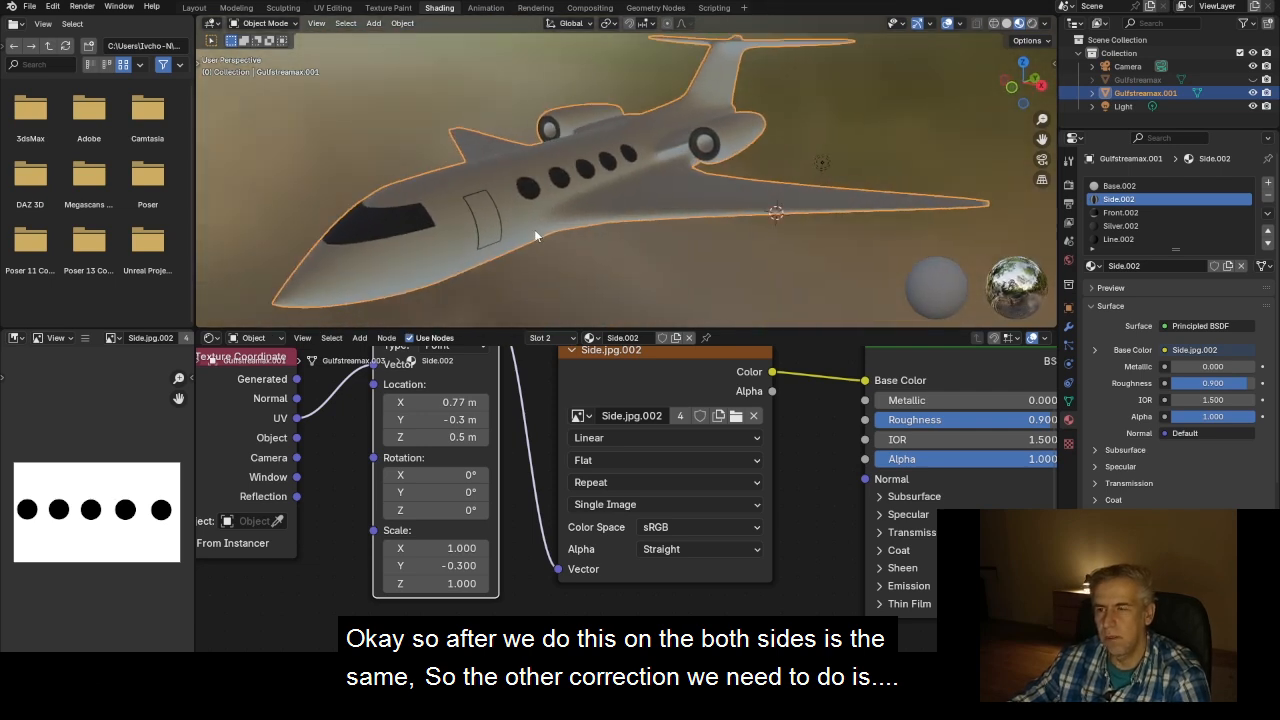
{"action": "scroll", "coordinate": [549, 457], "scroll_direction": "down", "scroll_amount": 1}
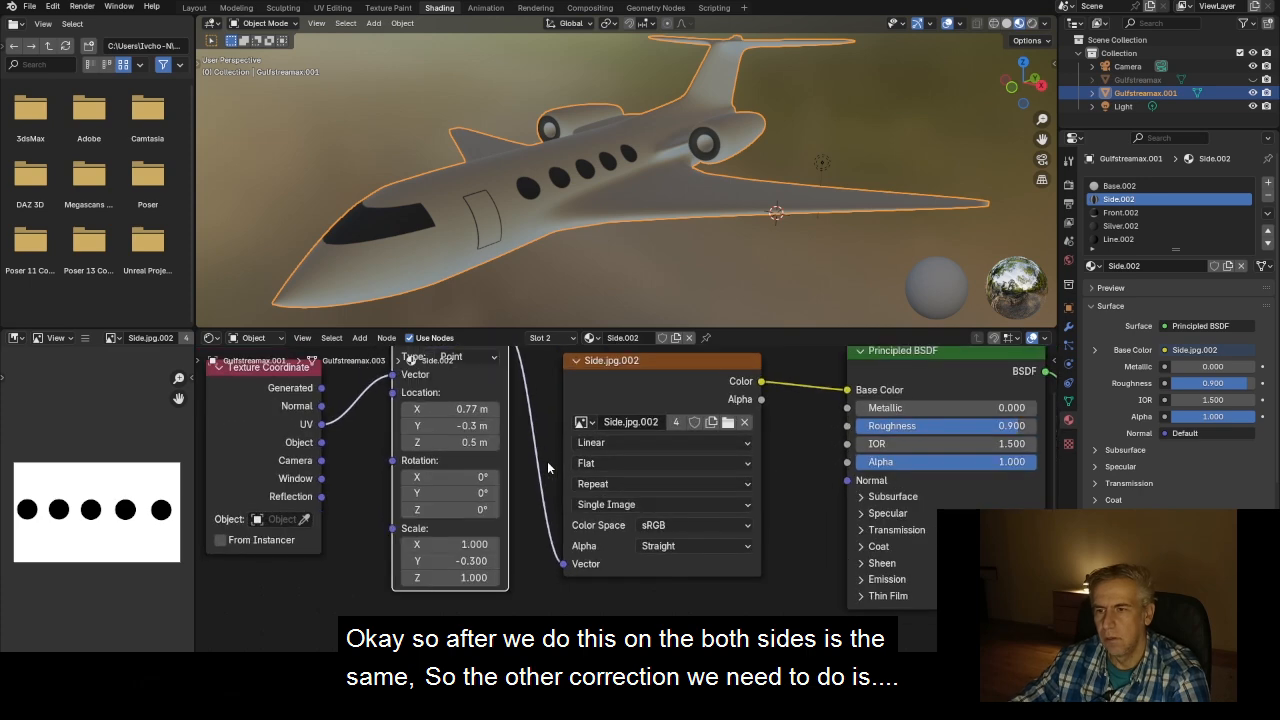
{"action": "mouse_move", "coordinate": [537, 214]}
{"action": "middle_mouse_down"}
{"action": "mouse_move", "coordinate": [649, 211]}
{"action": "mouse_move", "coordinate": [548, 214]}
{"action": "mouse_move", "coordinate": [531, 220]}
{"action": "mouse_move", "coordinate": [536, 238]}
{"action": "middle_mouse_up"}
{"action": "middle_click_drag", "start_coordinate": [655, 215], "coordinate": [560, 200]}
Switch to the Layout workspace and set the airplane's origin to its geometry
{"action": "left_click", "coordinate": [193, 8]}
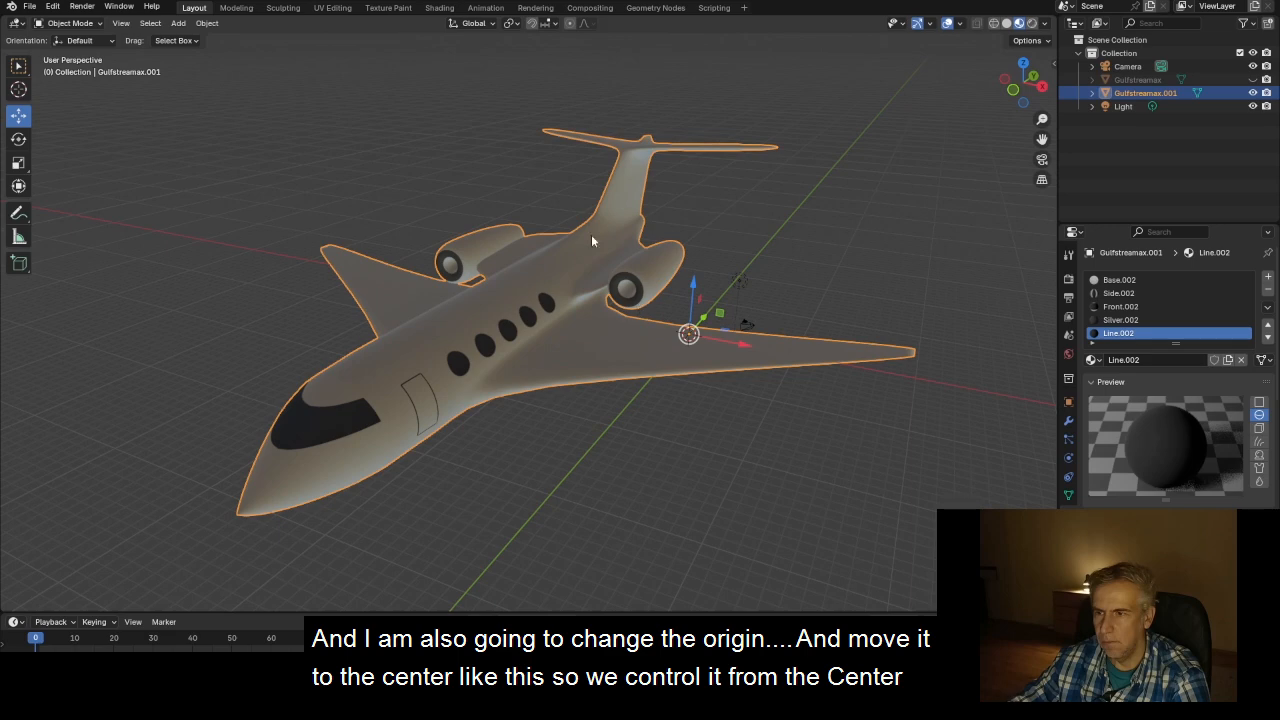
{"action": "middle_click_drag", "start_coordinate": [699, 350], "coordinate": [651, 321]}
{"action": "left_click", "coordinate": [180, 23]}
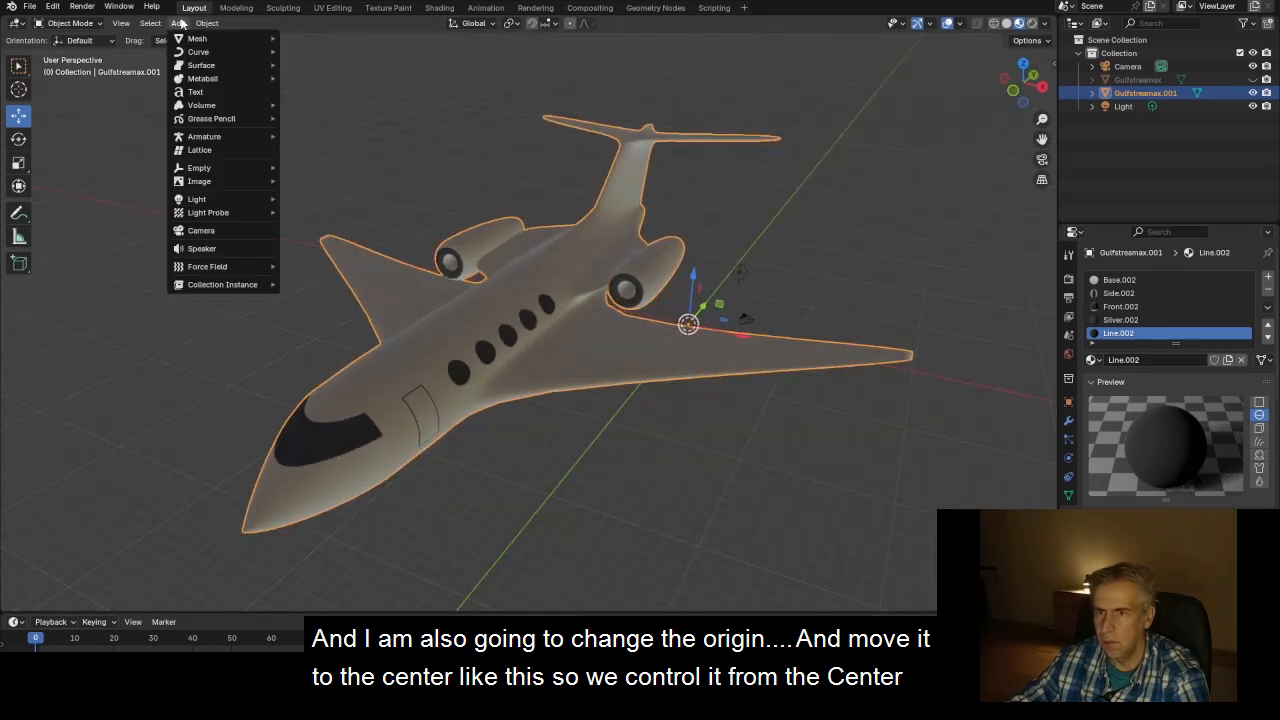
{"action": "mouse_move", "coordinate": [207, 23]}
{"action": "mouse_move", "coordinate": [290, 52]}
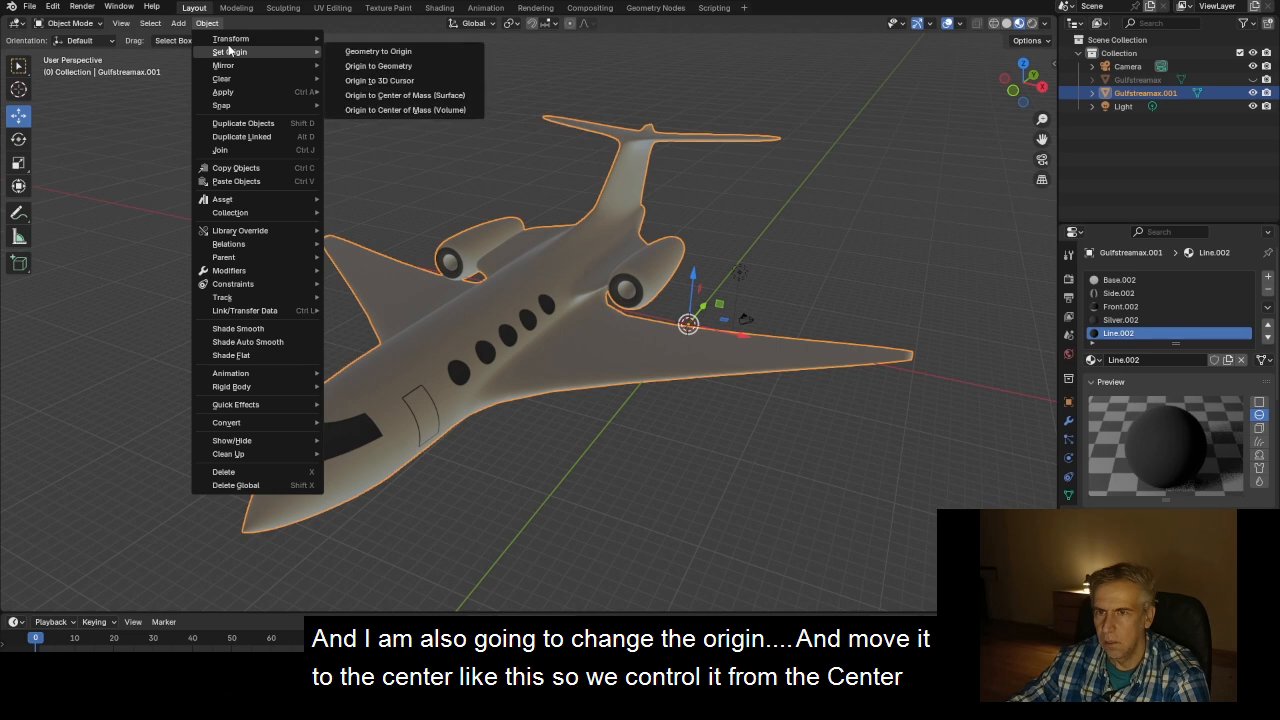
{"action": "left_click", "coordinate": [370, 66]}
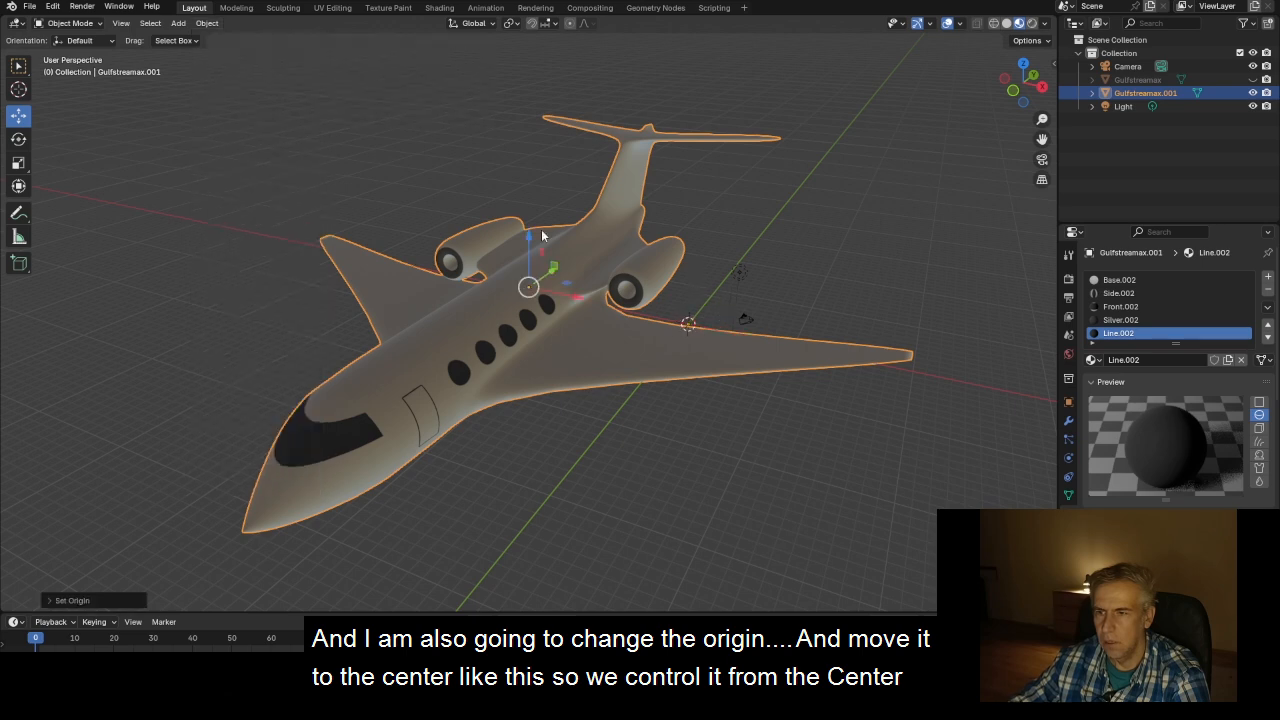
Move the airplane a short distance along the X axis
{"action": "left_click_drag", "start_coordinate": [560, 294], "coordinate": [606, 304]}
{"action": "scroll", "coordinate": [628, 359], "scroll_direction": "down", "scroll_amount": 1}
{"action": "middle_click_drag", "start_coordinate": [642, 374], "coordinate": [620, 358]}
{"action": "scroll", "coordinate": [600, 338], "scroll_direction": "up", "scroll_amount": 4}
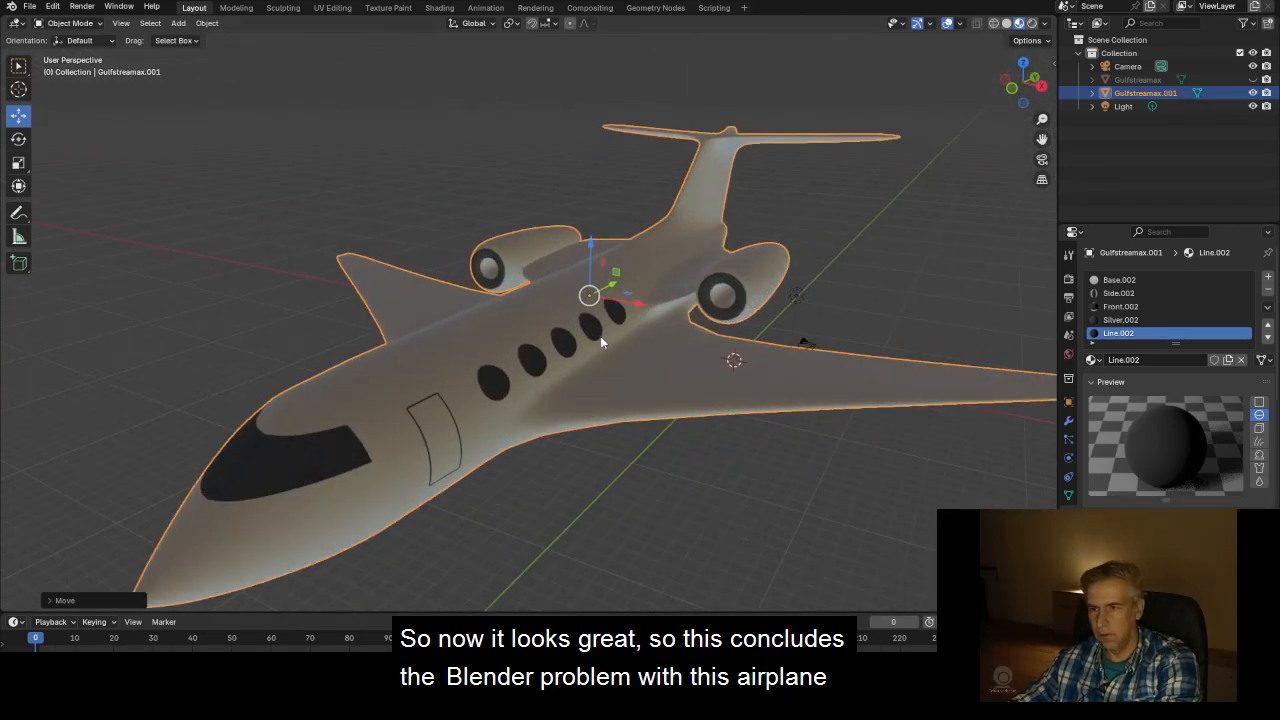
{"action": "scroll", "coordinate": [600, 342], "scroll_direction": "down", "scroll_amount": 3}
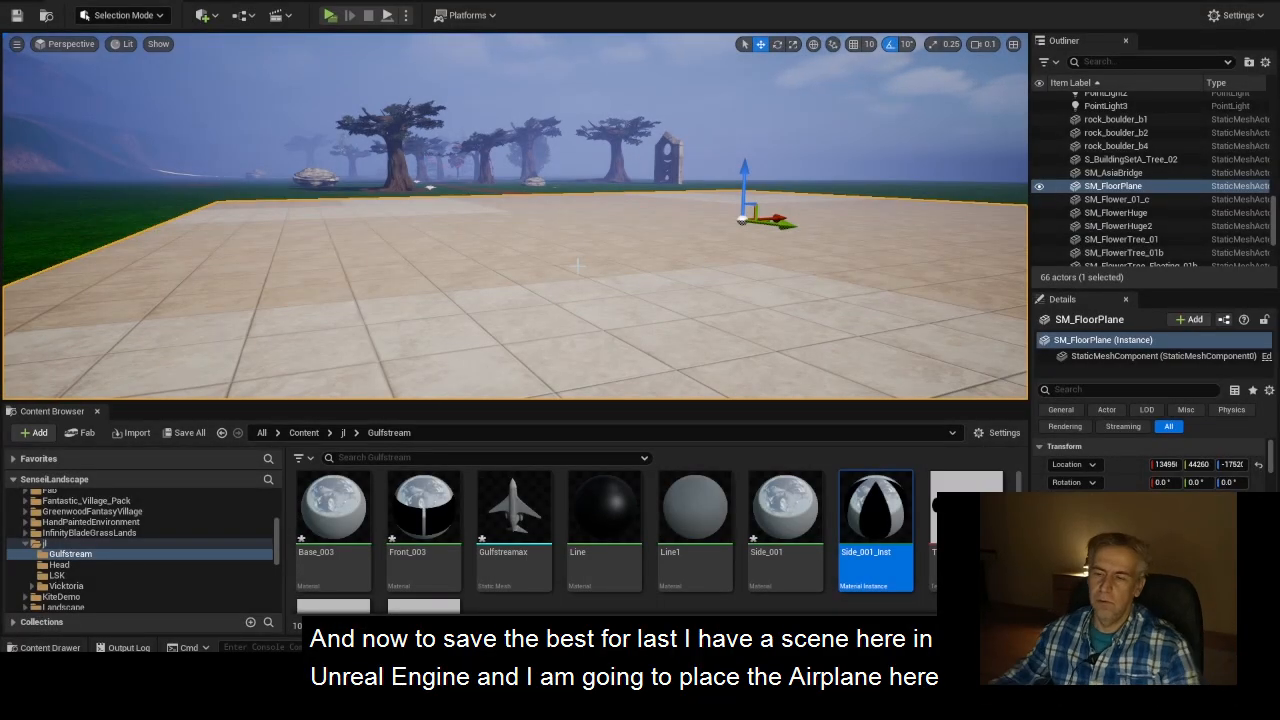
In Unreal Engine, place the Gulfstreamax static mesh on the tiled floor plane in the level
{"action": "scroll", "coordinate": [483, 257], "scroll_direction": "down", "scroll_amount": 1}
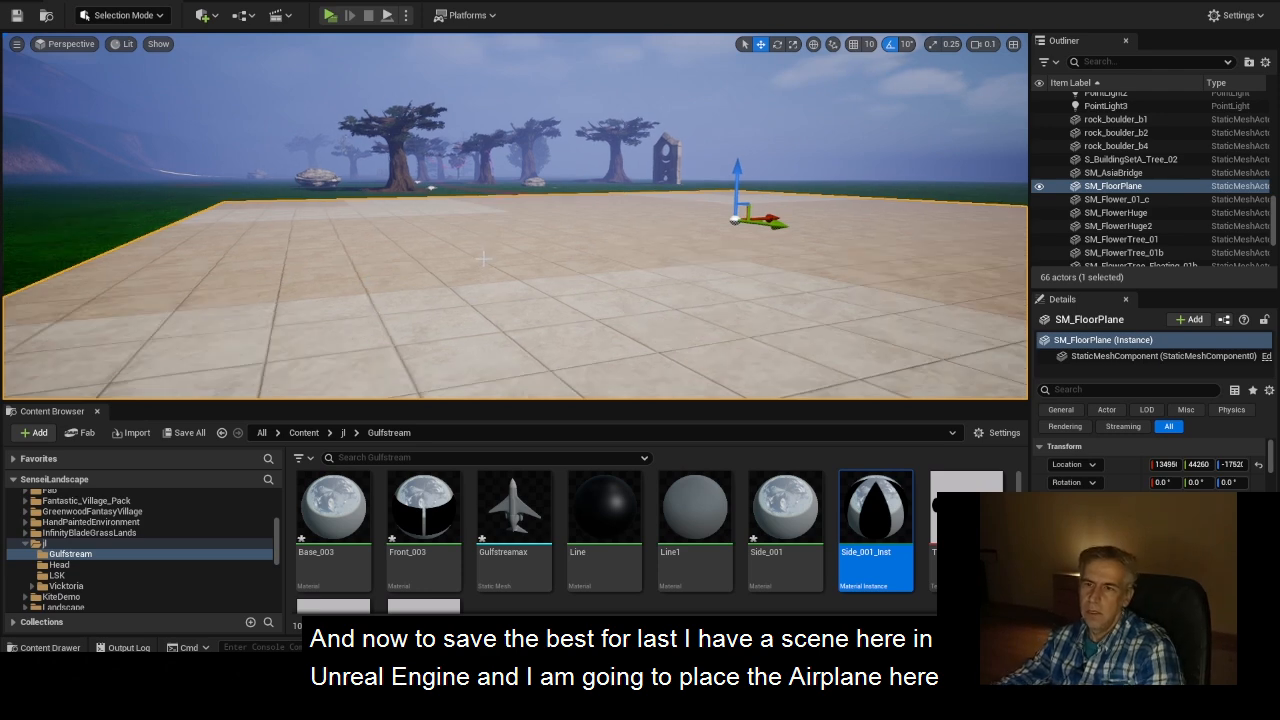
{"action": "mouse_move", "coordinate": [486, 259]}
{"action": "left_mouse_down", "text": "alt"}
{"action": "mouse_move", "coordinate": [520, 305]}
{"action": "mouse_move", "coordinate": [463, 263]}
{"action": "left_mouse_up", "text": "alt"}
{"action": "scroll", "coordinate": [515, 205], "scroll_direction": "down", "scroll_amount": 2}
{"action": "scroll", "coordinate": [537, 227], "scroll_direction": "up", "scroll_amount": 1}
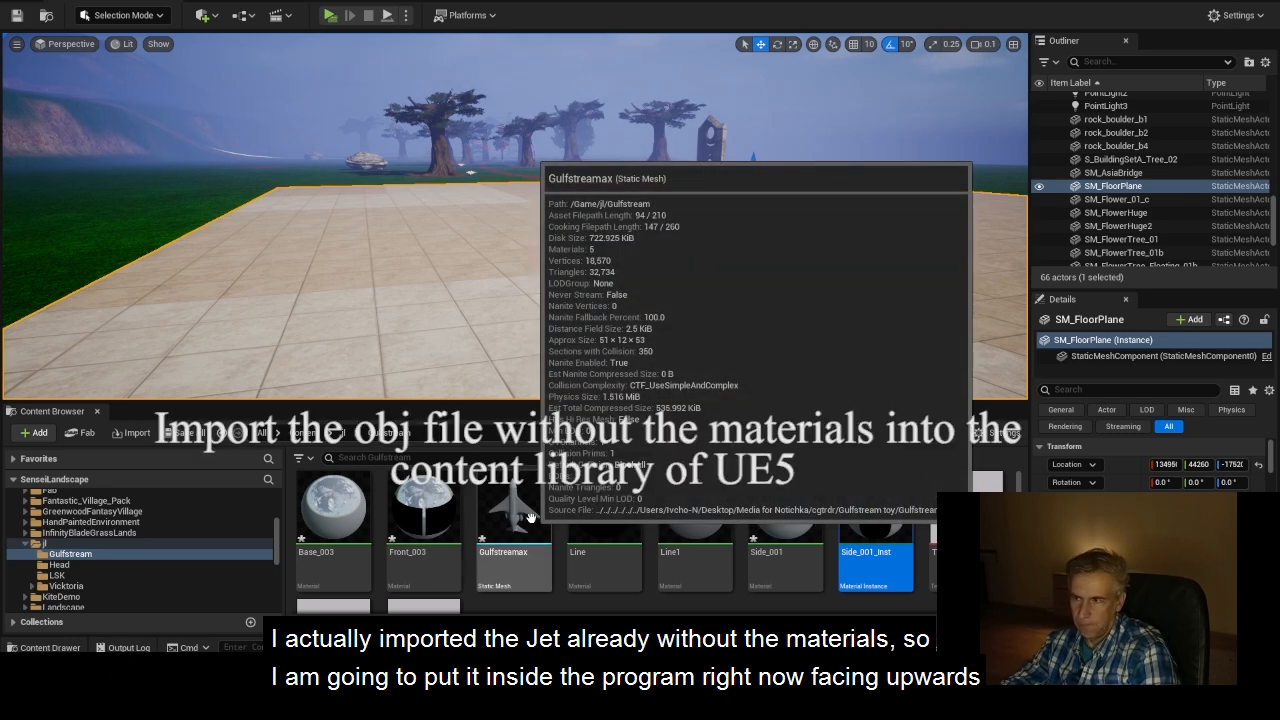
{"action": "left_click_drag", "start_coordinate": [528, 516], "coordinate": [526, 300]}
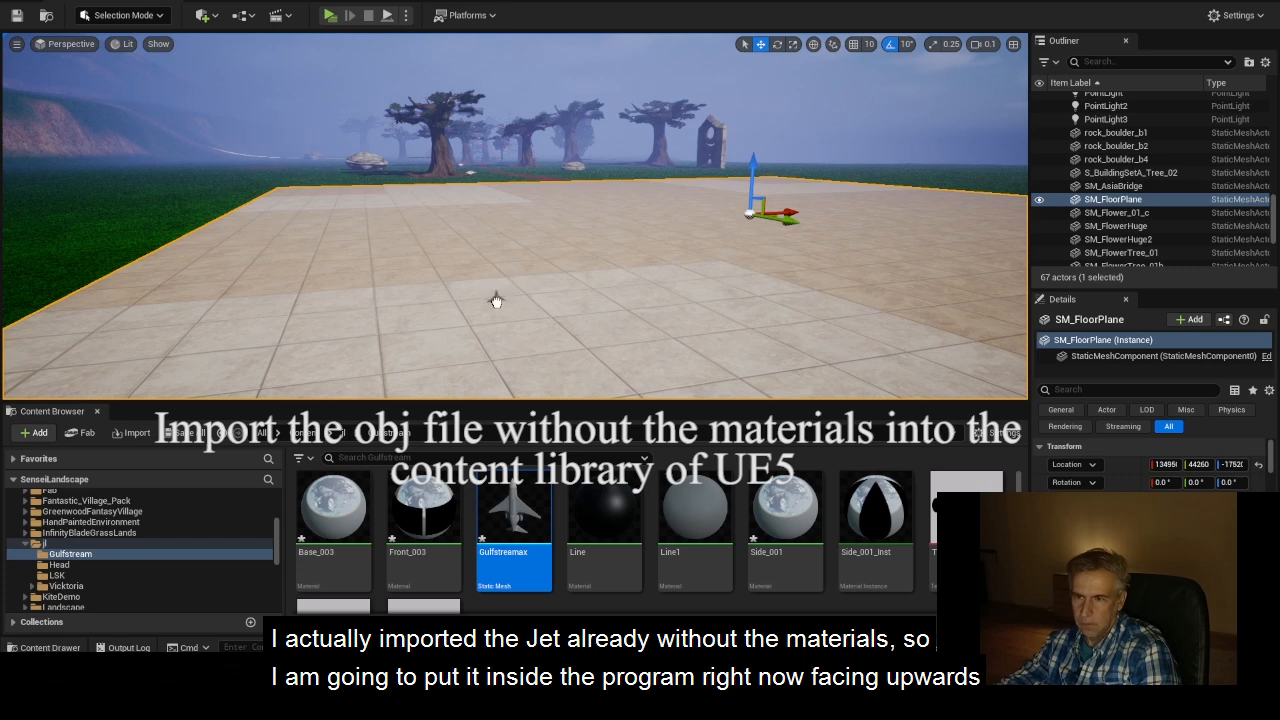
{"action": "left_click_drag", "start_coordinate": [504, 291], "coordinate": [503, 196]}
{"action": "scroll", "coordinate": [516, 226], "scroll_direction": "up", "scroll_amount": 10}
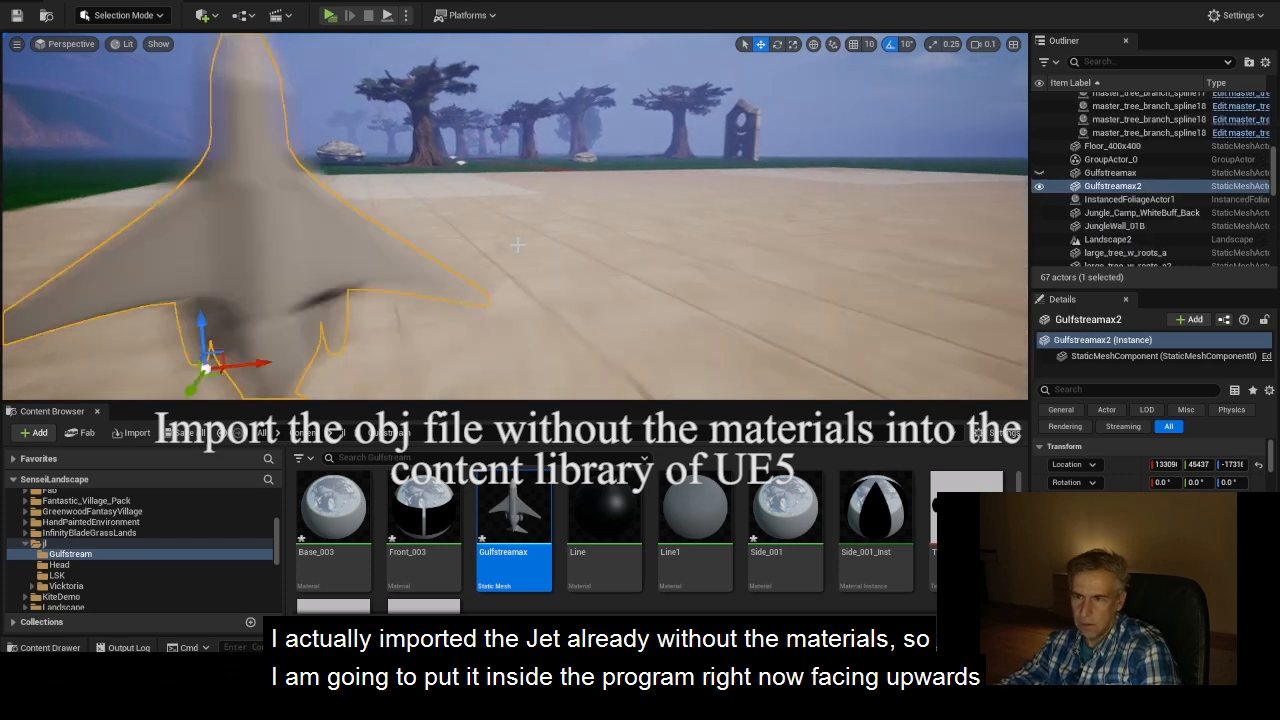
{"action": "scroll", "coordinate": [519, 248], "scroll_direction": "down", "scroll_amount": 2}
{"action": "scroll", "coordinate": [497, 253], "scroll_direction": "up", "scroll_amount": 8}
{"action": "scroll", "coordinate": [487, 258], "scroll_direction": "down", "scroll_amount": 5}
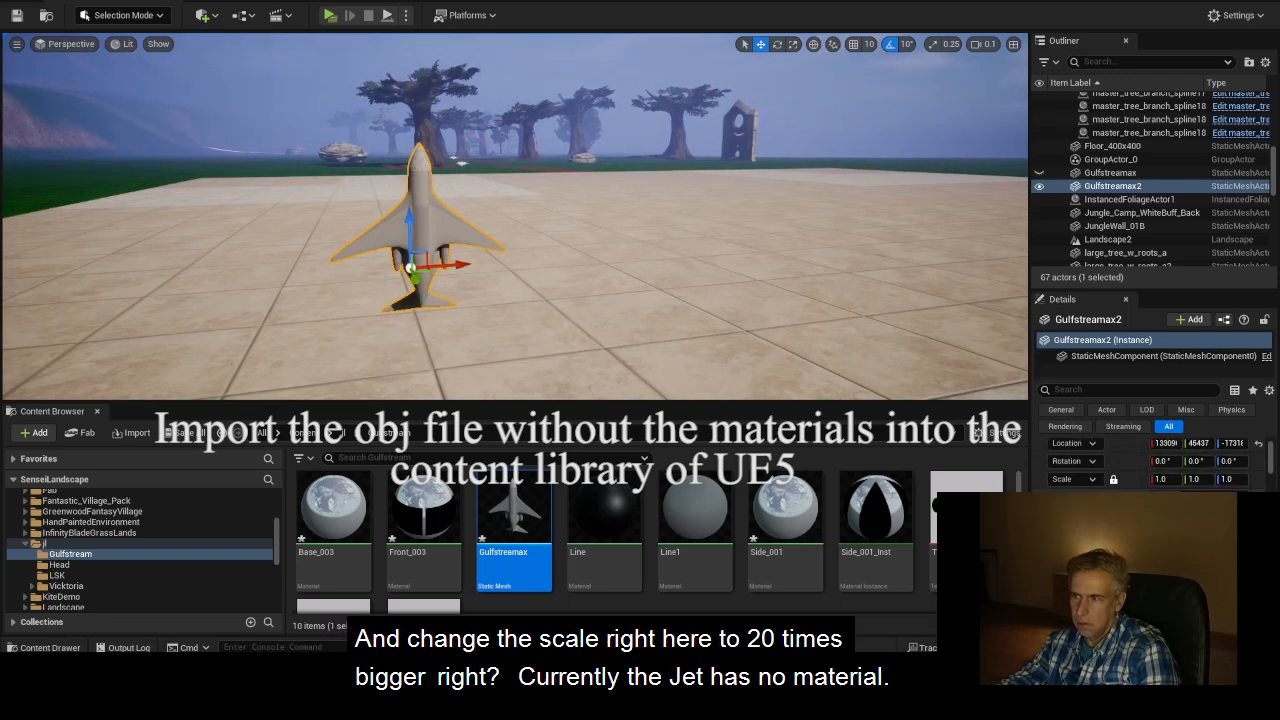
Enlarge the placed airplane uniformly to a scale of 20
{"action": "left_click_drag", "start_coordinate": [1163, 289], "coordinate": [1148, 136]}
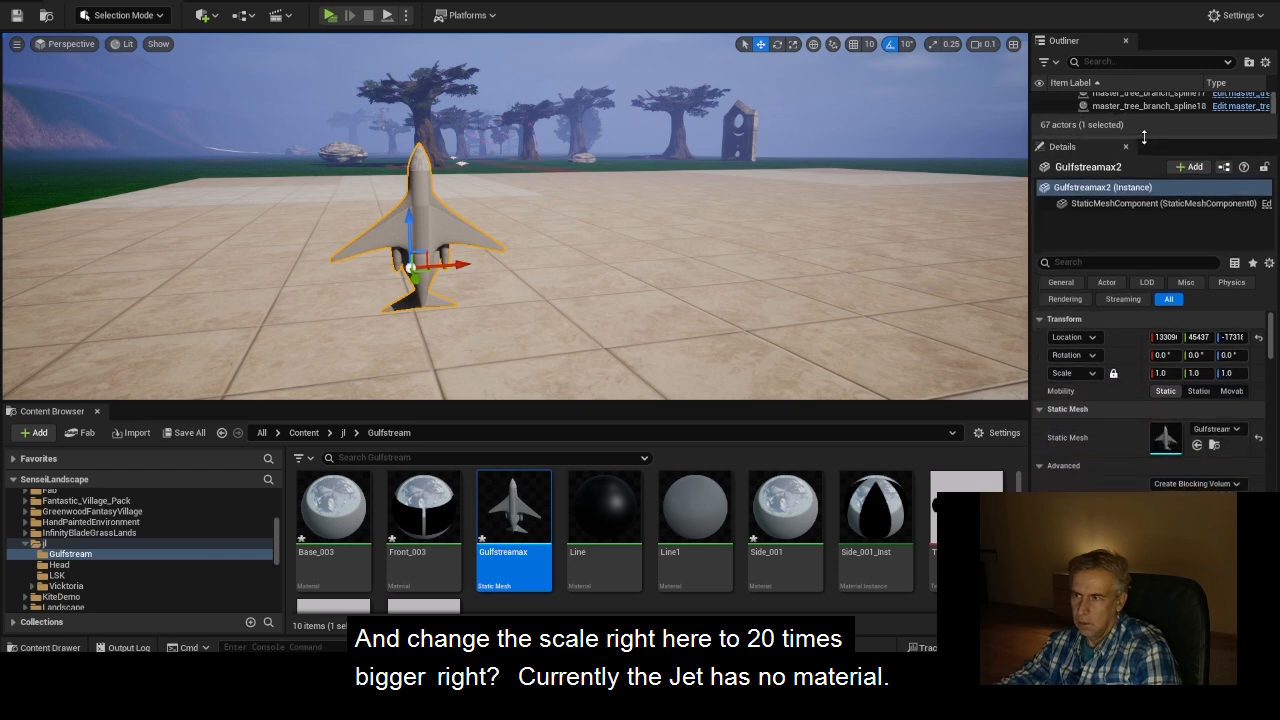
{"action": "left_click", "coordinate": [1158, 373]}
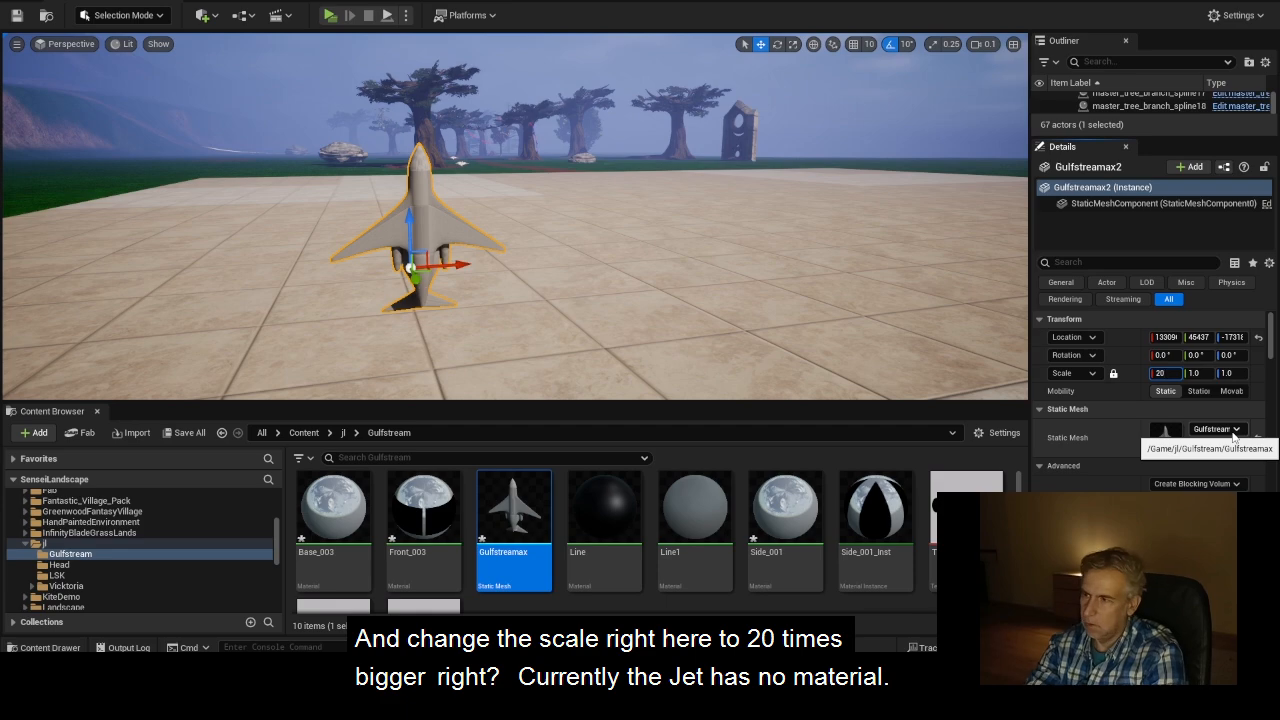
{"action": "type", "text": "20"}
{"action": "key", "text": "Tab"}
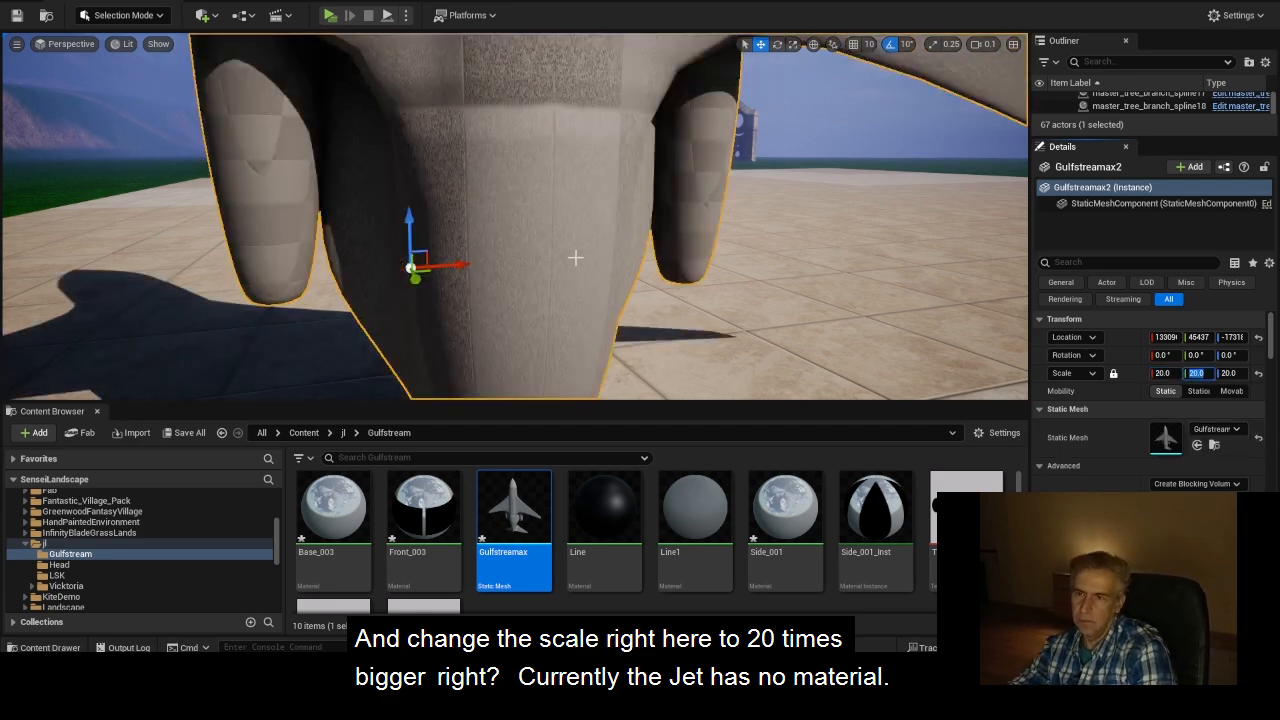
{"action": "scroll", "coordinate": [565, 231], "scroll_direction": "down", "scroll_amount": 6}
{"action": "scroll", "coordinate": [563, 232], "scroll_direction": "down", "scroll_amount": 2}
{"action": "left_click_drag", "start_coordinate": [563, 232], "coordinate": [612, 250], "text": "alt"}
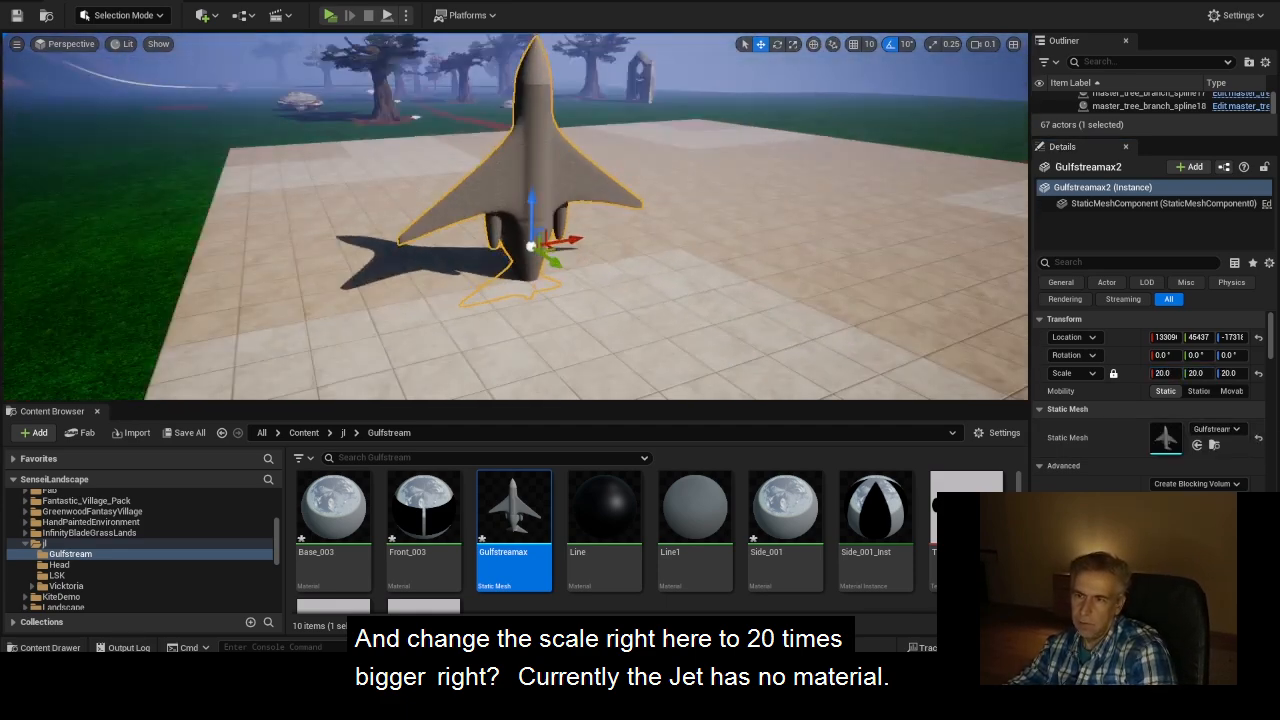
Set the placed airplane's uniform scale to 25
{"action": "left_click", "coordinate": [777, 44]}
{"action": "left_click", "coordinate": [1162, 373]}
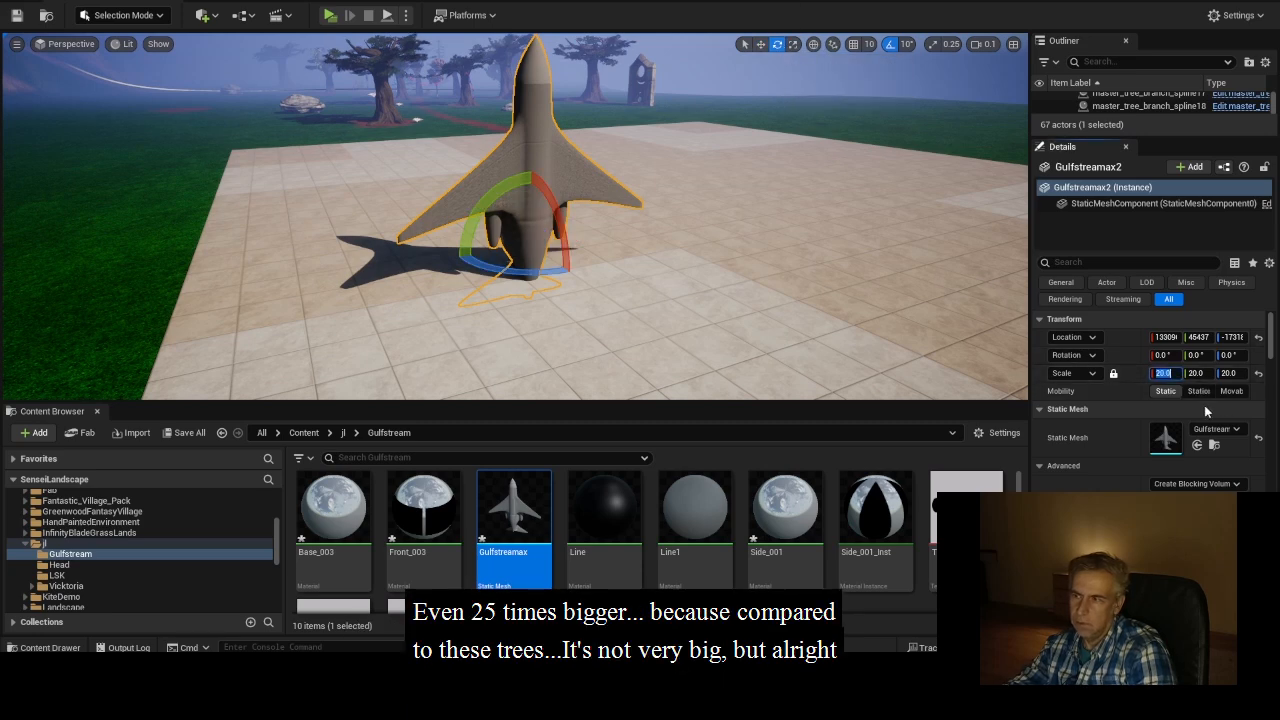
{"action": "type", "text": "25"}
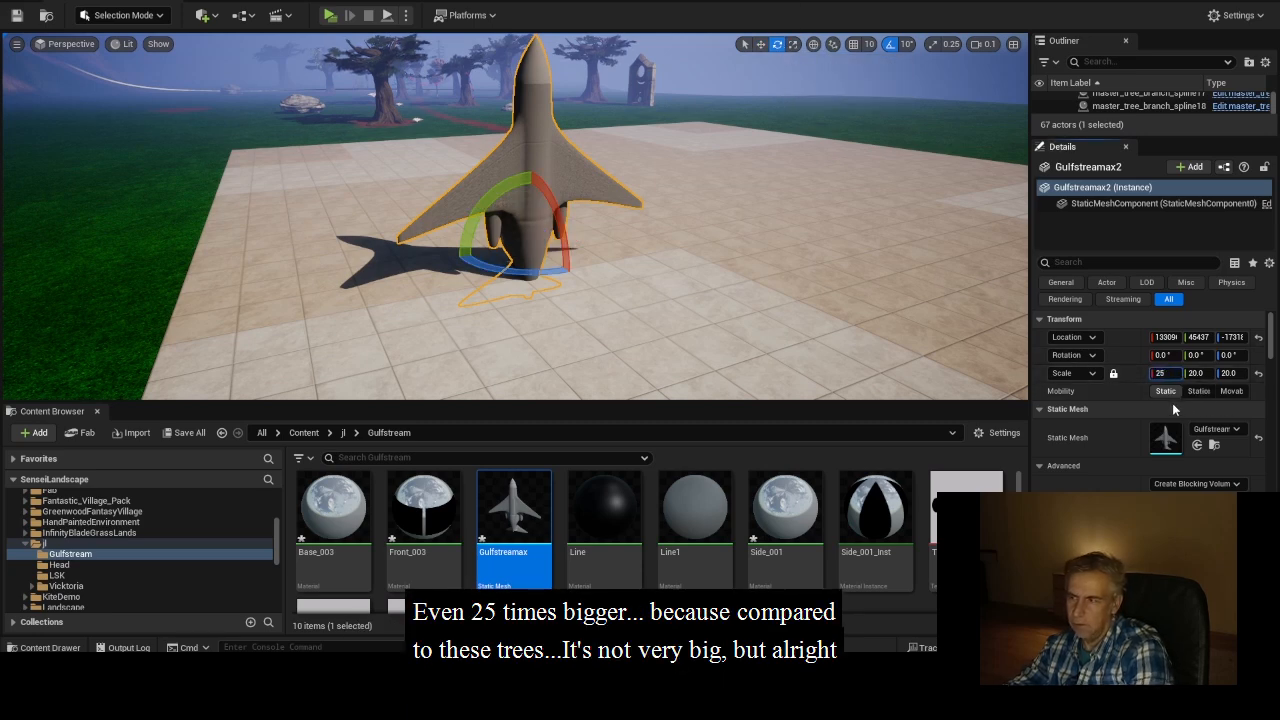
{"action": "key", "text": "Tab"}
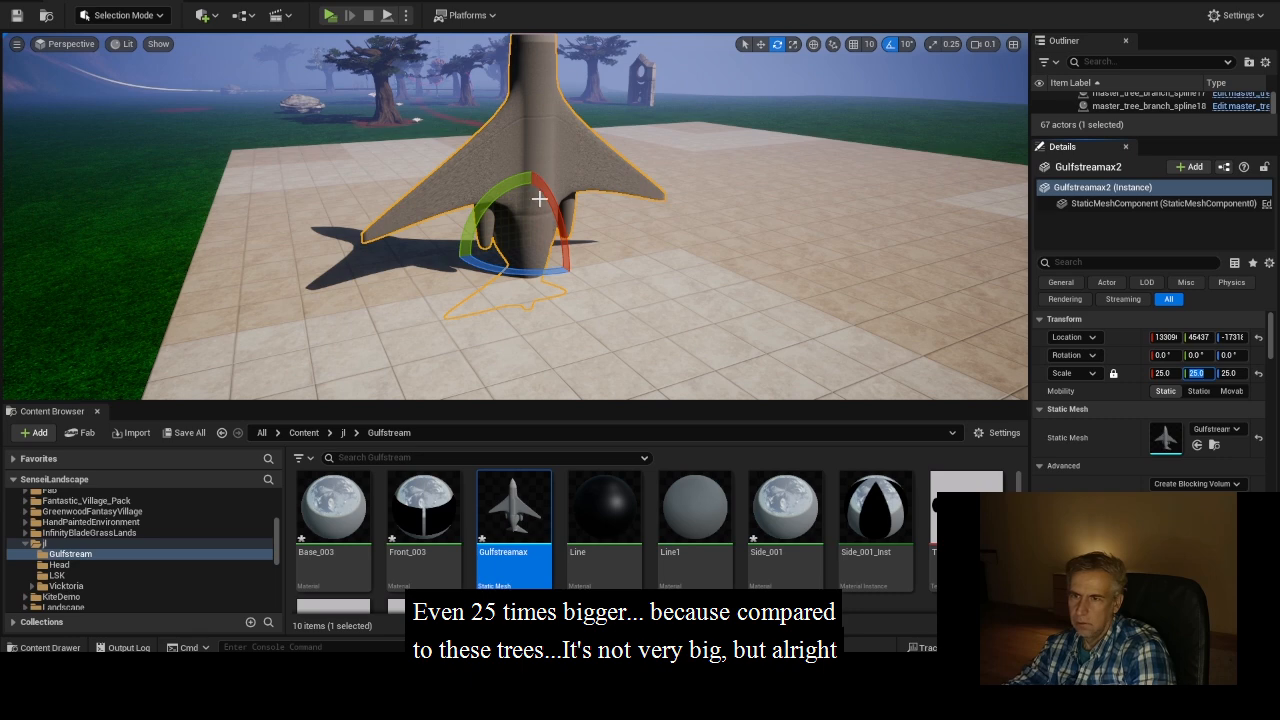
Rotate the airplane 90 degrees about the X axis into a level pose and lower it onto the tiled floor
{"action": "left_click_drag", "start_coordinate": [539, 199], "coordinate": [568, 272]}
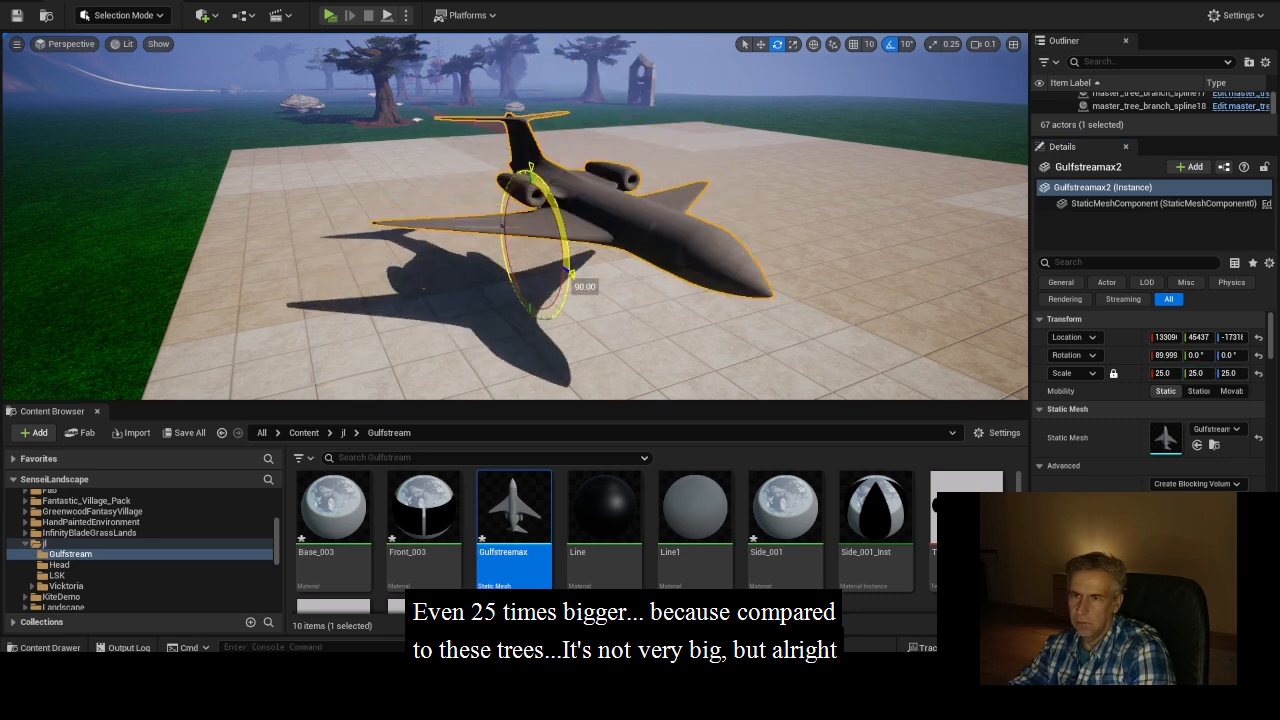
{"action": "left_click_drag", "start_coordinate": [549, 193], "coordinate": [552, 289]}
{"action": "left_click", "coordinate": [761, 45]}
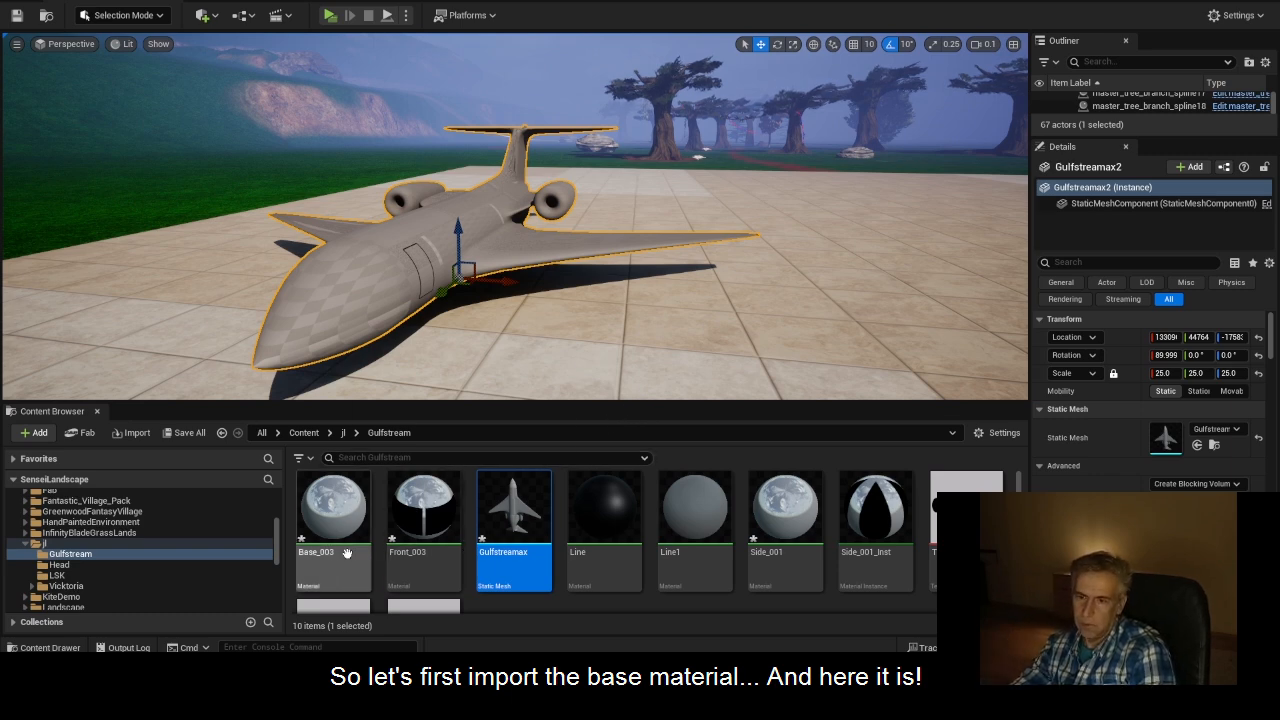
Apply the Base_003 material to the airplane in the level
{"action": "left_click_drag", "start_coordinate": [335, 505], "coordinate": [539, 248]}
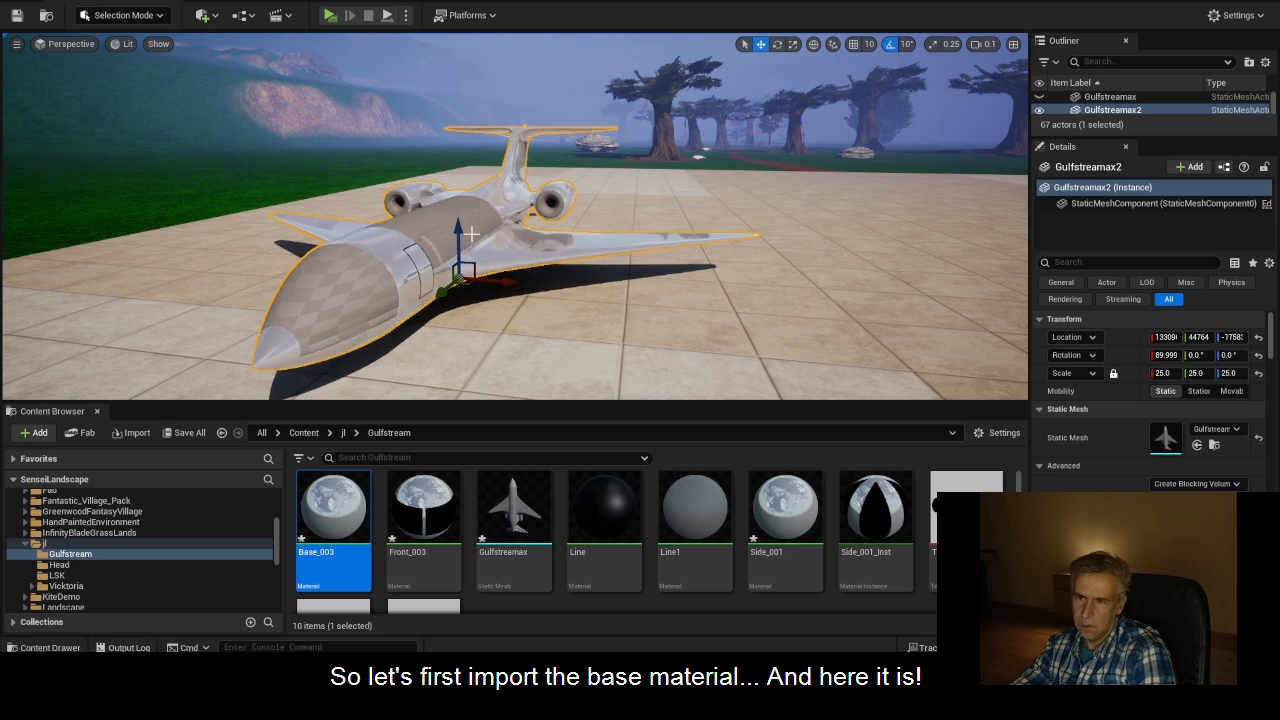
{"action": "scroll", "coordinate": [471, 234], "scroll_direction": "down", "scroll_amount": 1}
Open the Base_003 material and examine the nodes feeding its Base Color and Metallic inputs
{"action": "double_click", "coordinate": [333, 510]}
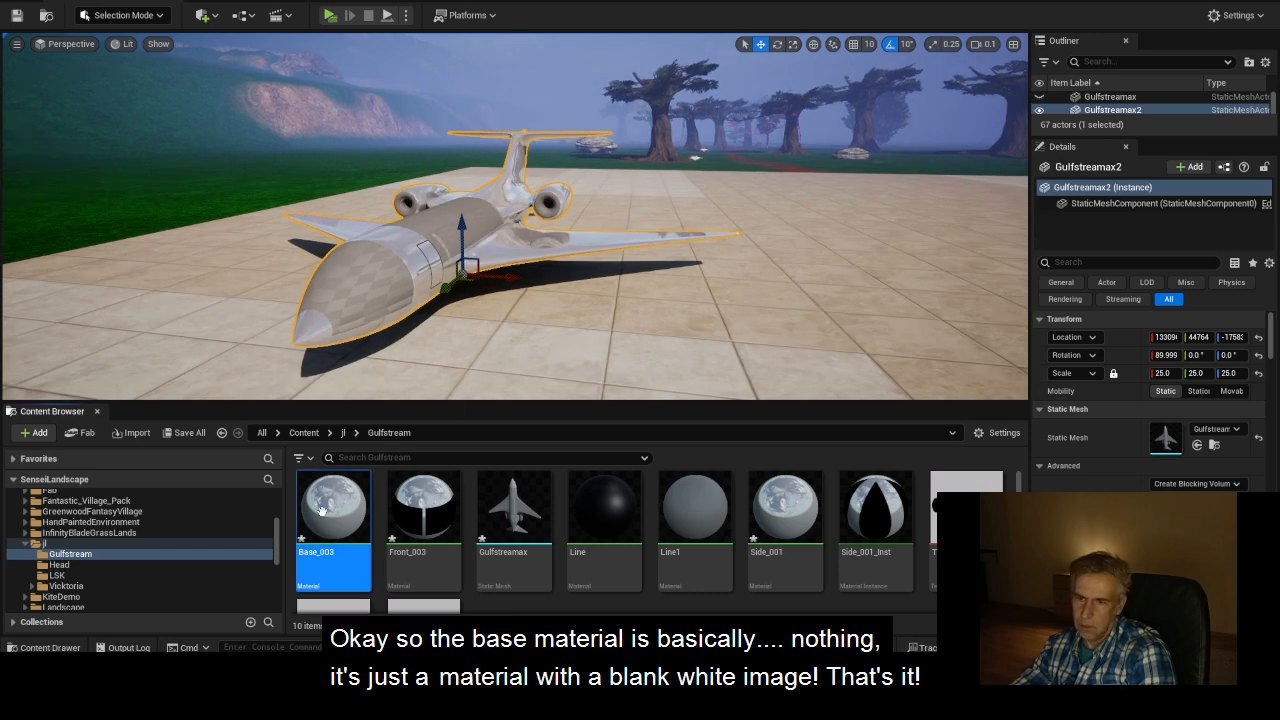
{"action": "right_click_drag", "start_coordinate": [970, 204], "coordinate": [1035, 322]}
{"action": "scroll", "coordinate": [896, 272], "scroll_direction": "up", "scroll_amount": 2}
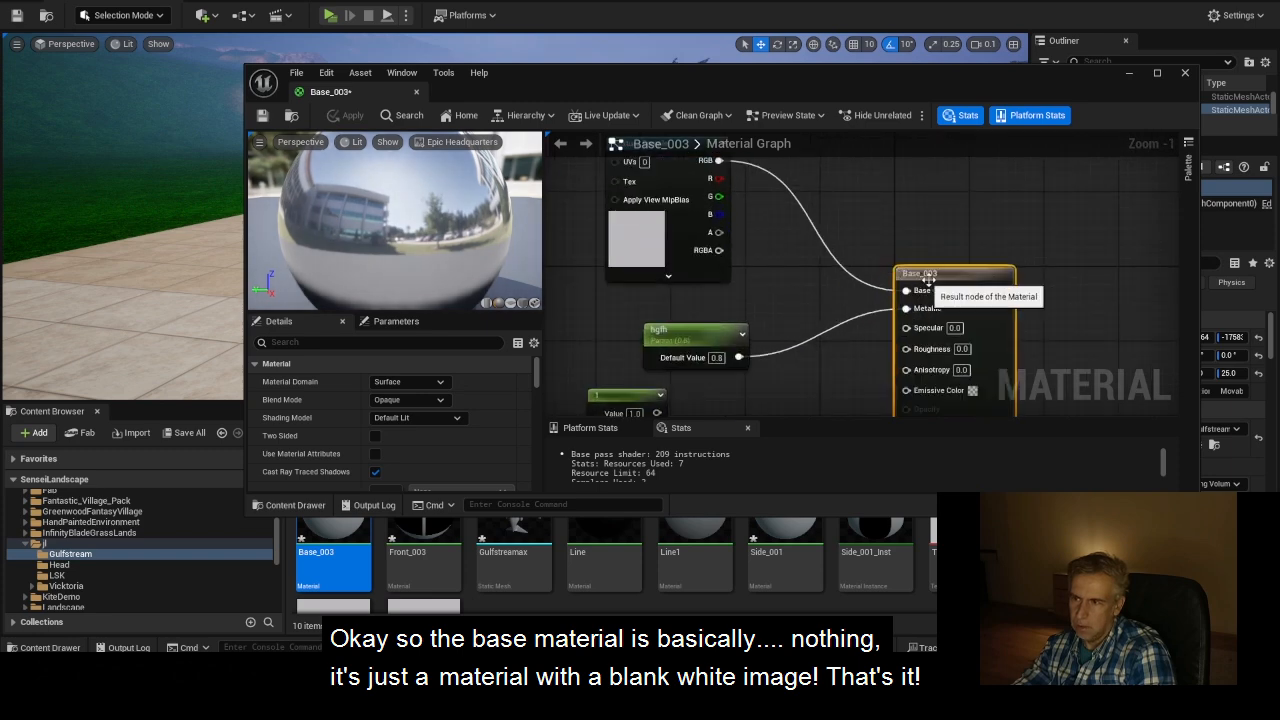
{"action": "scroll", "coordinate": [930, 270], "scroll_direction": "up", "scroll_amount": 1}
{"action": "left_click_drag", "start_coordinate": [953, 264], "coordinate": [954, 257]}
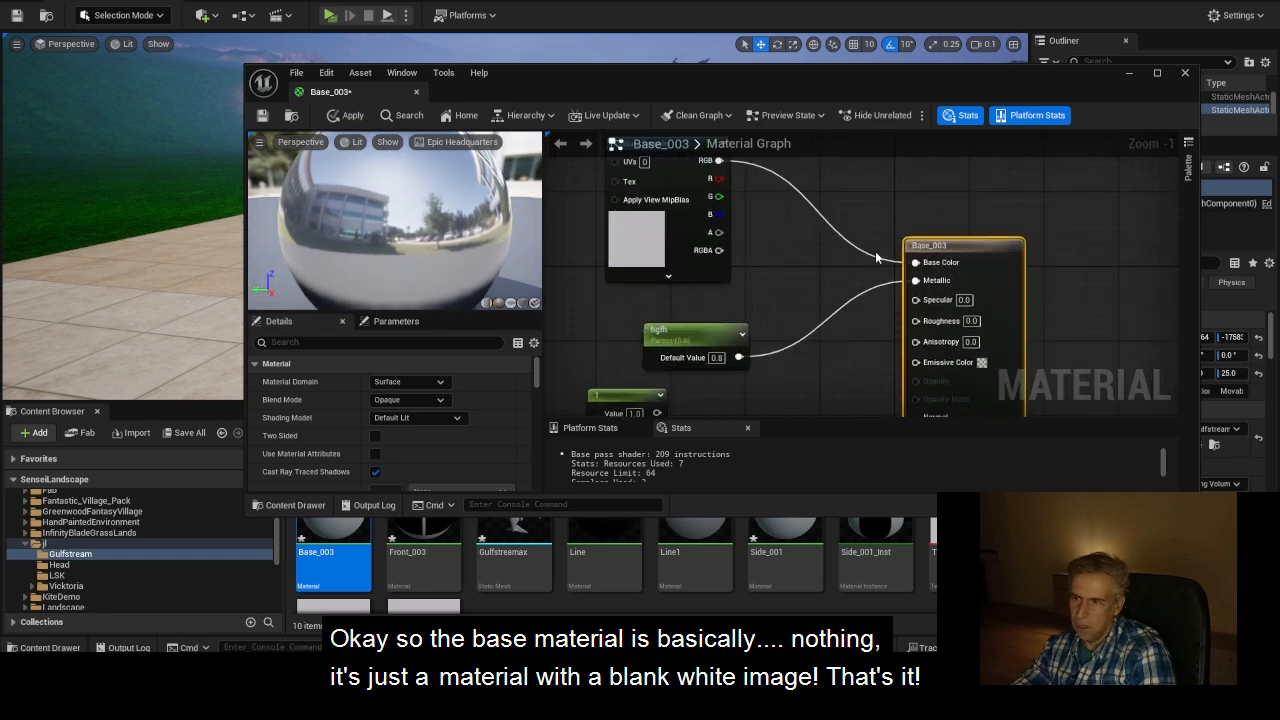
{"action": "right_click_drag", "start_coordinate": [805, 236], "coordinate": [834, 283]}
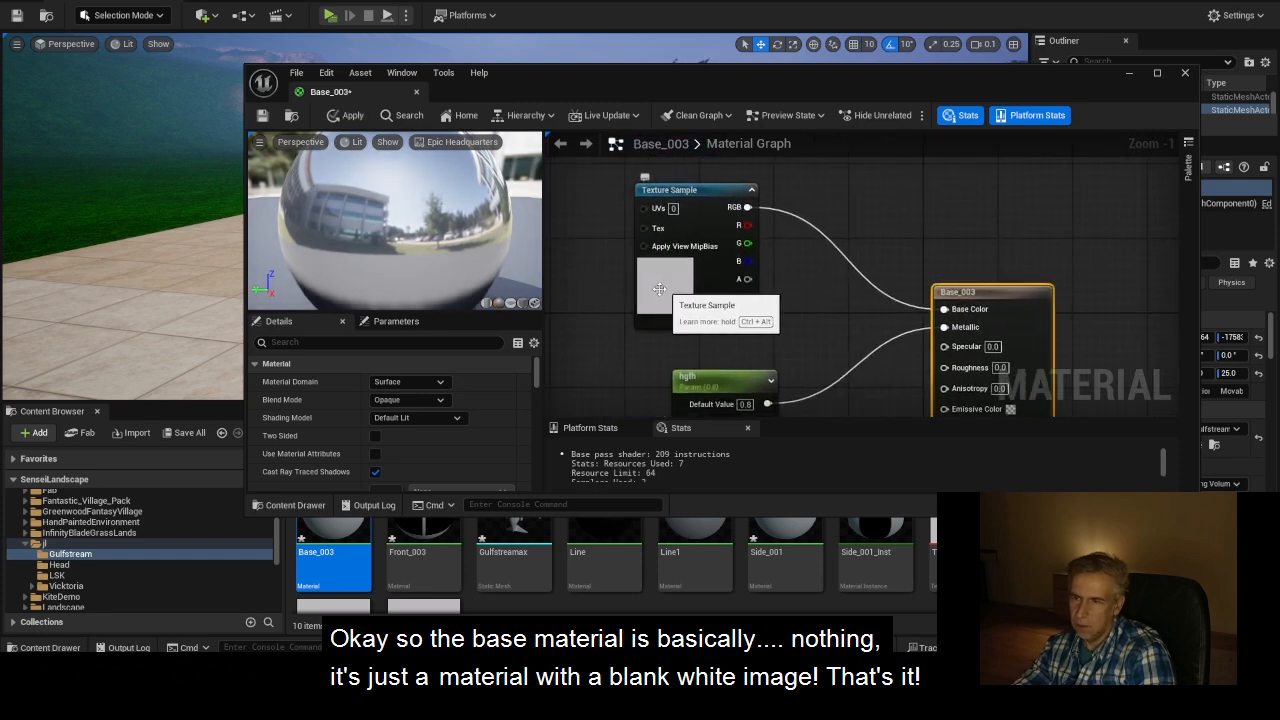
Reposition the Texture Sample and hgfh nodes in Base_003, and delete the unused constant and Roughness parameter nodes below them
{"action": "left_click_drag", "start_coordinate": [705, 198], "coordinate": [712, 198]}
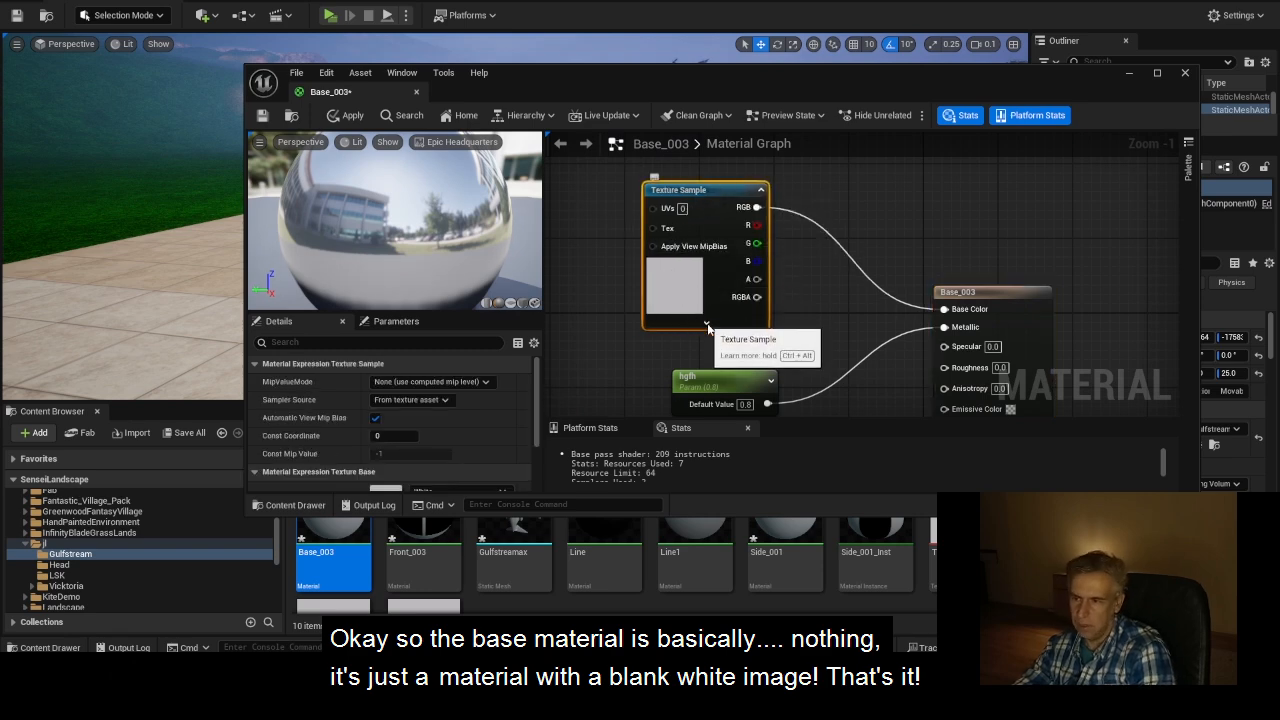
{"action": "left_click_drag", "start_coordinate": [710, 390], "coordinate": [680, 381]}
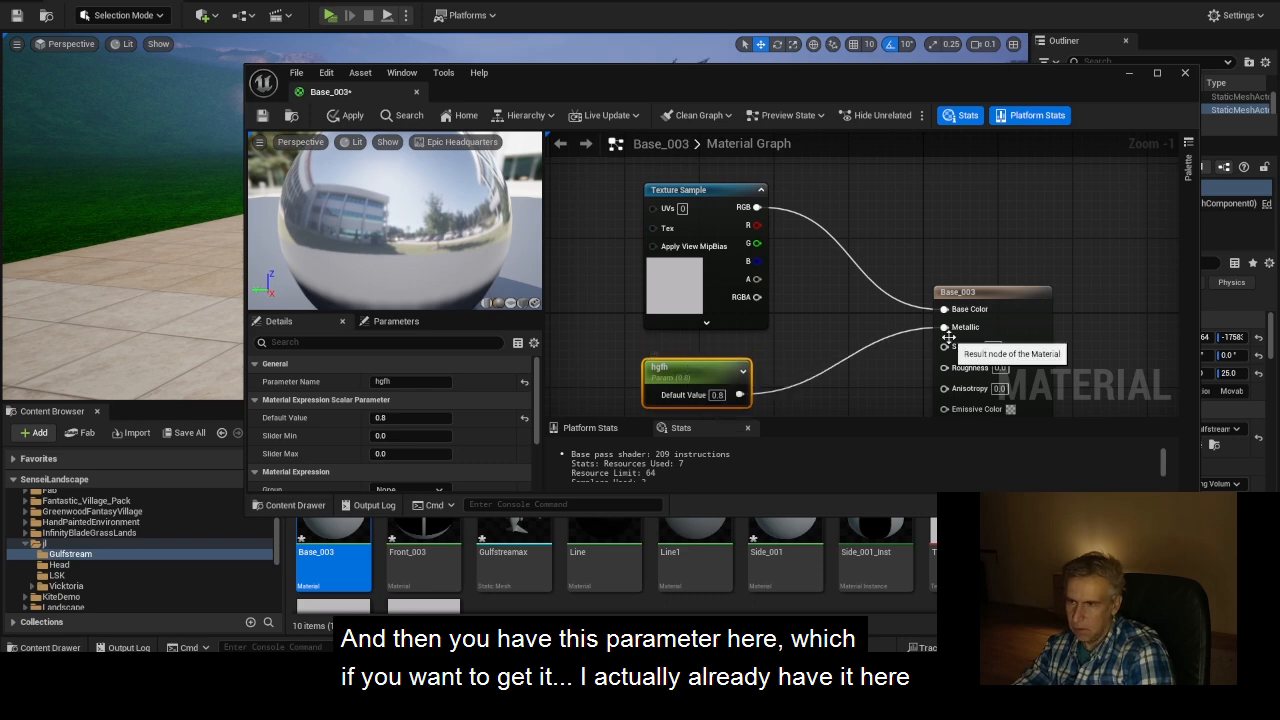
{"action": "scroll", "coordinate": [752, 357], "scroll_direction": "down", "scroll_amount": 2}
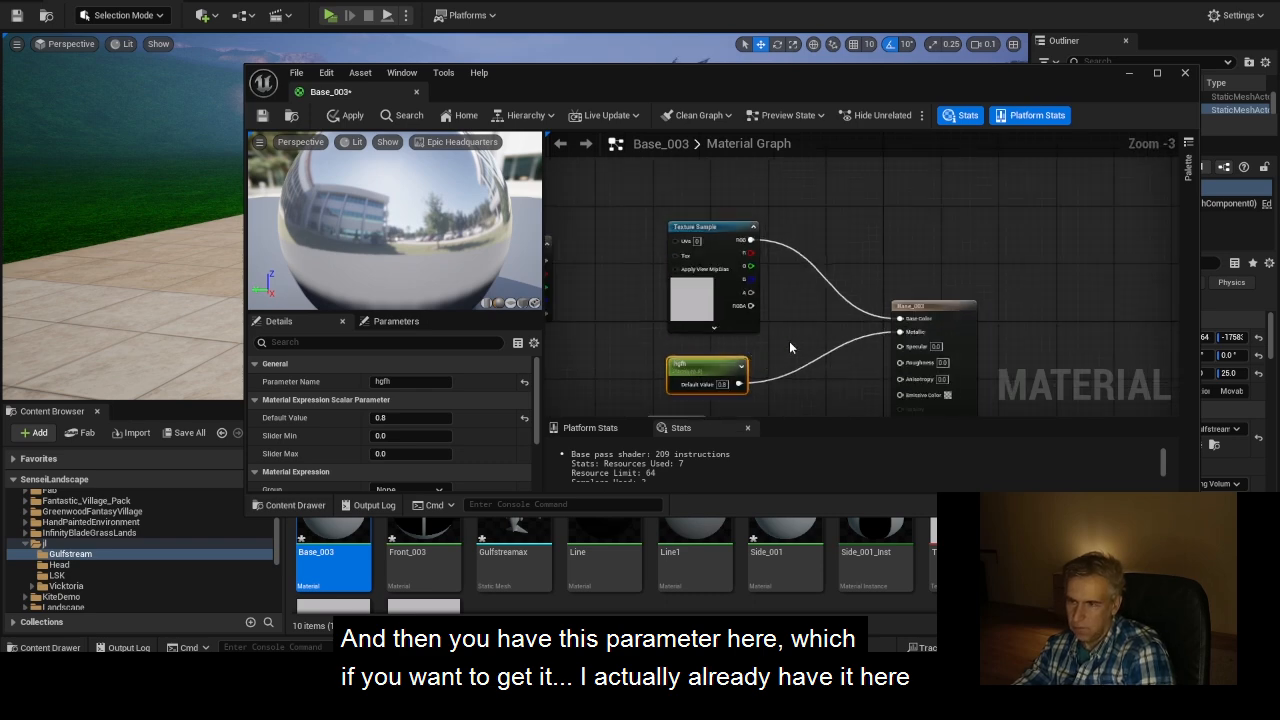
{"action": "right_click_drag", "start_coordinate": [790, 347], "coordinate": [800, 232]}
{"action": "left_click", "coordinate": [684, 318]}
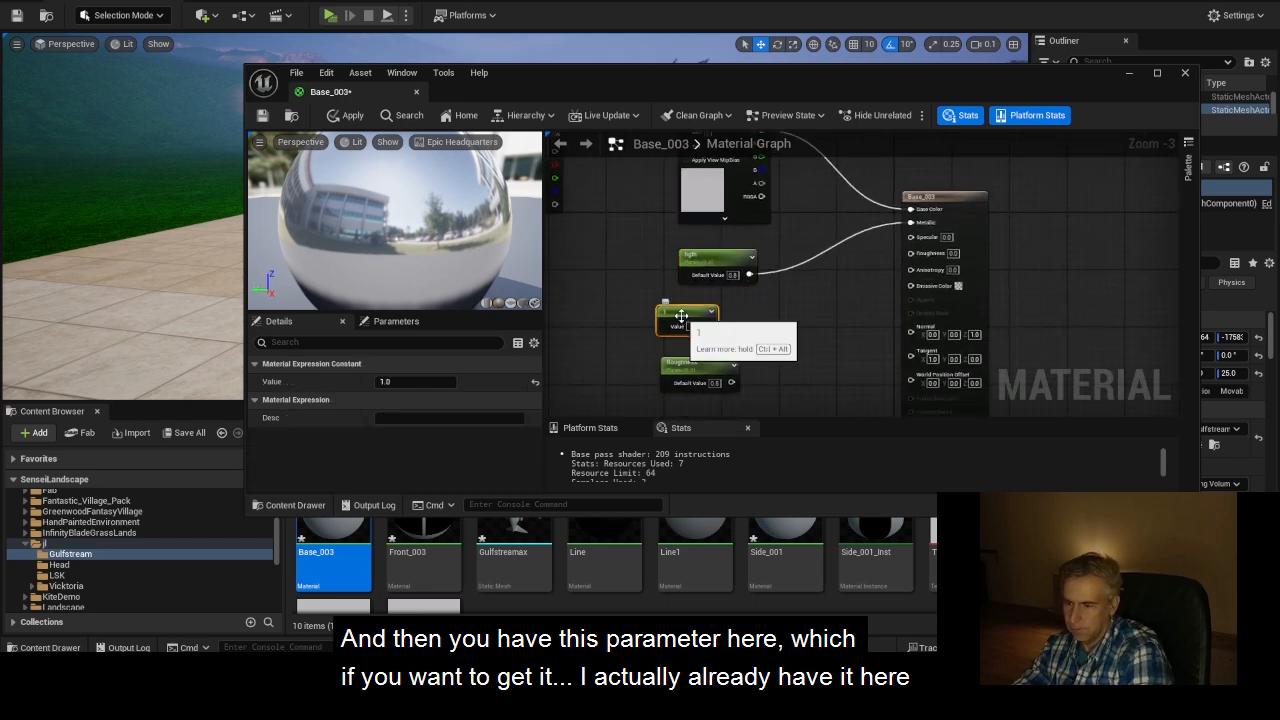
{"action": "key", "text": "Delete"}
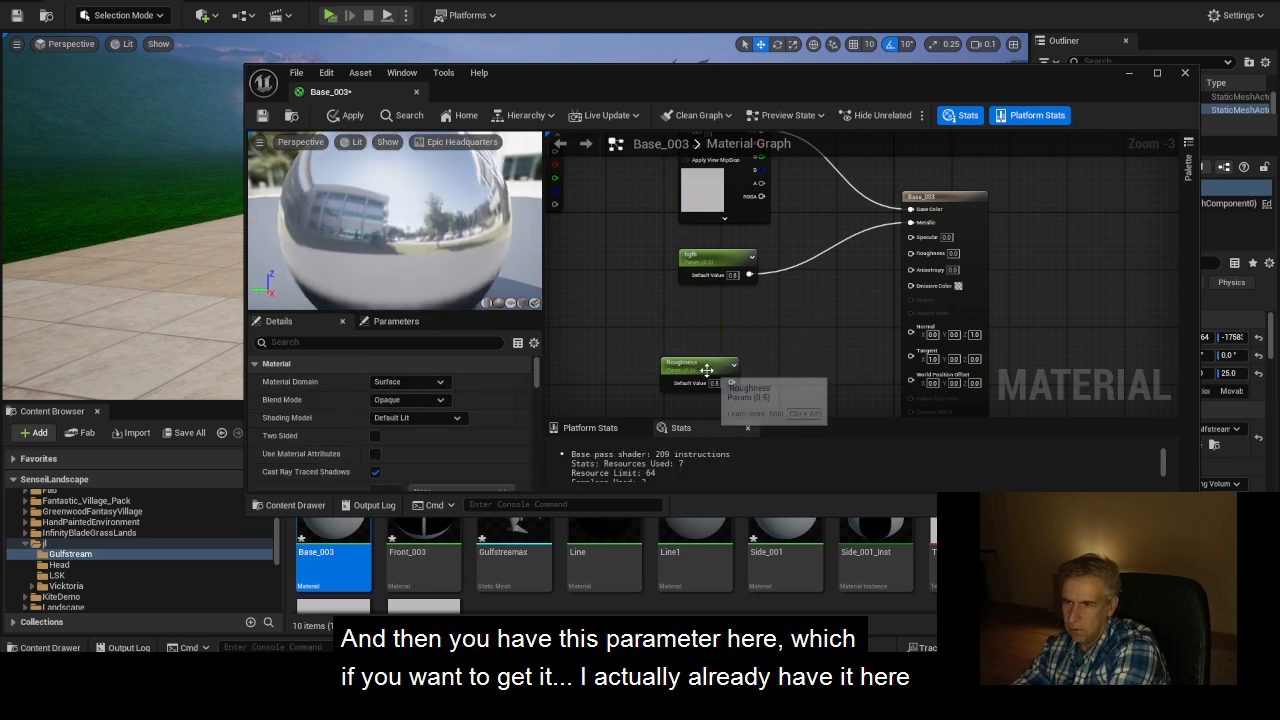
{"action": "left_click", "coordinate": [700, 368]}
{"action": "key", "text": "Delete"}
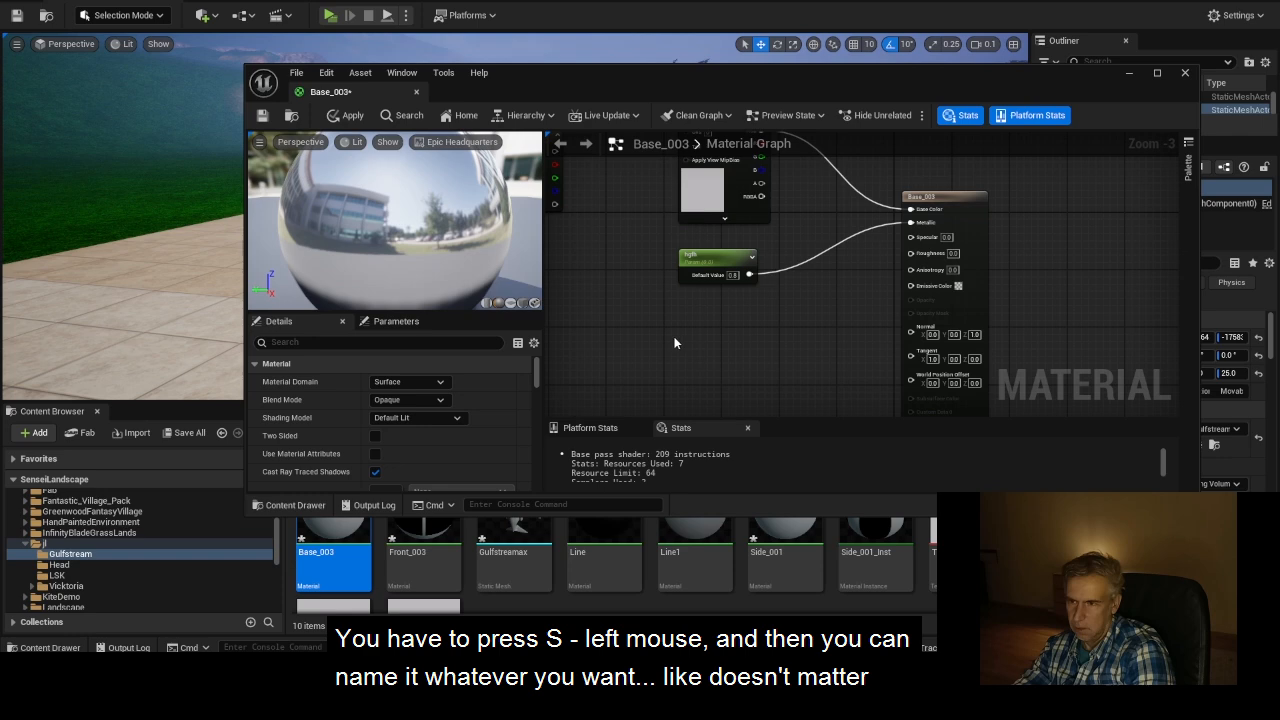
Add a scalar parameter node with an arbitrary name below the hgfh node, leaving it unconnected
{"action": "left_click", "coordinate": [662, 345]}
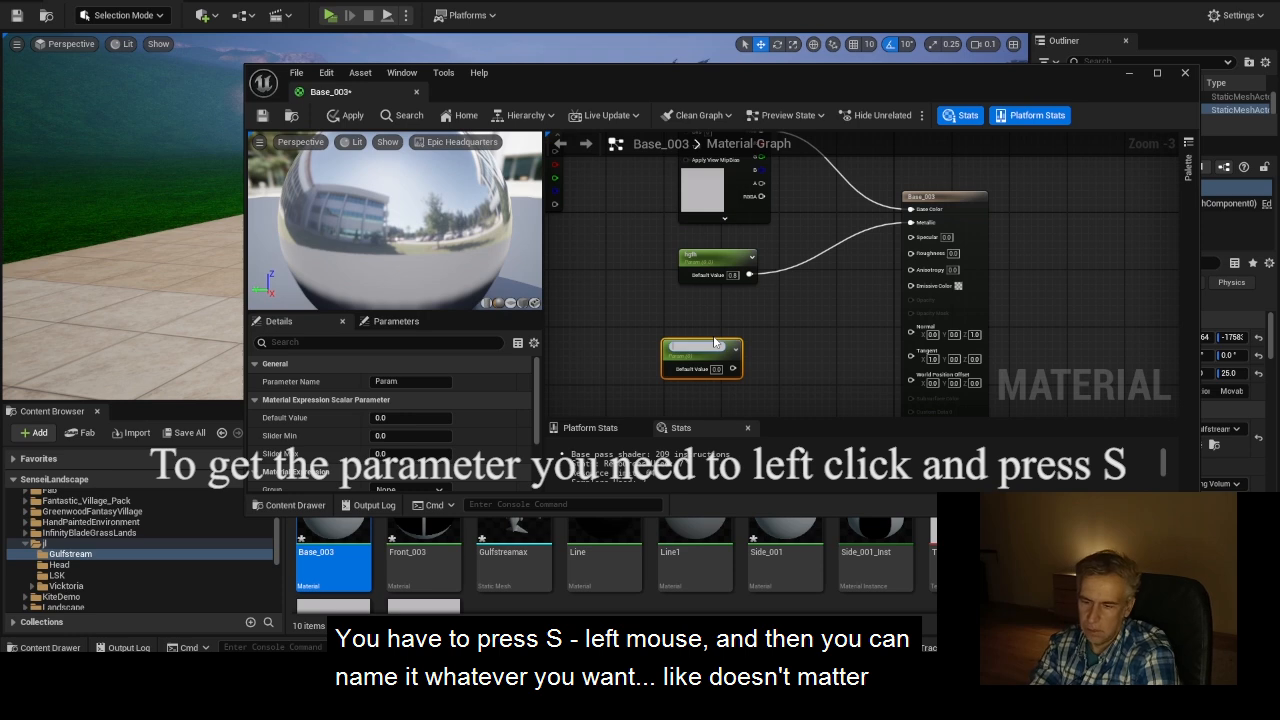
{"action": "key", "text": "Return"}
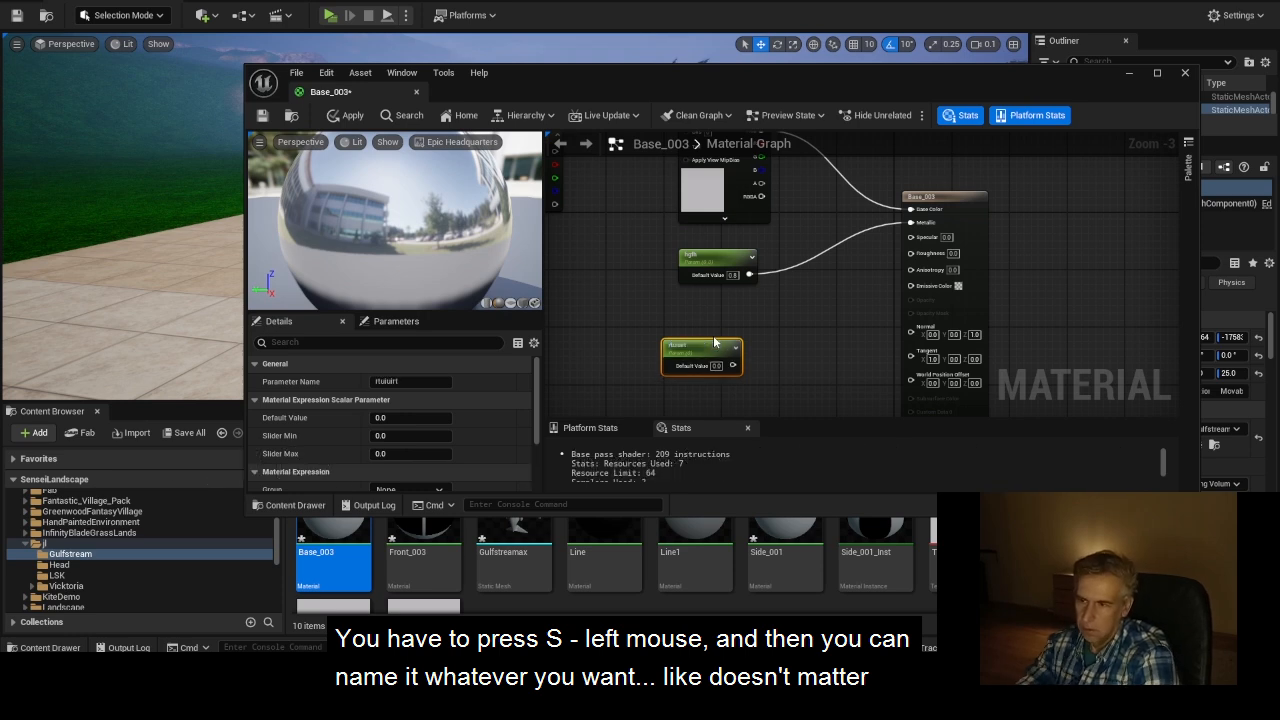
{"action": "left_click_drag", "start_coordinate": [686, 347], "coordinate": [674, 349]}
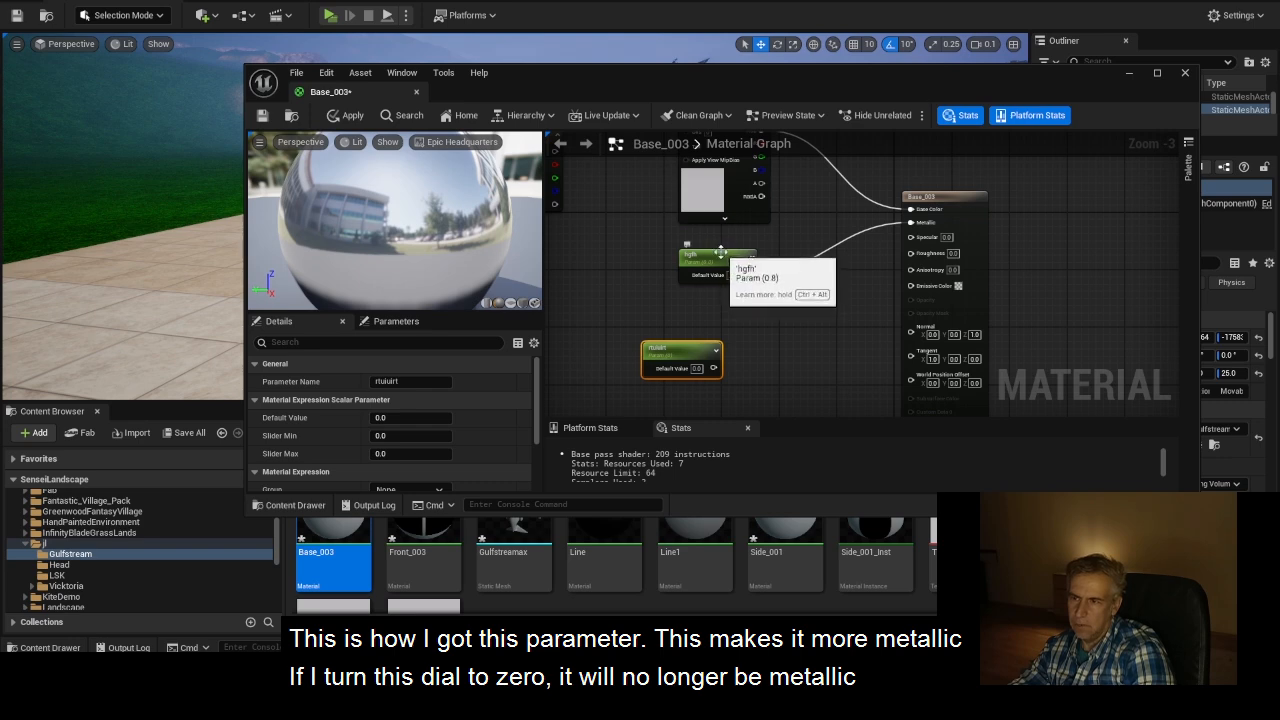
Set the hgfh parameter's default value to 0.0 to preview Base_003 without its metallic look
{"action": "left_click_drag", "start_coordinate": [724, 262], "coordinate": [716, 262]}
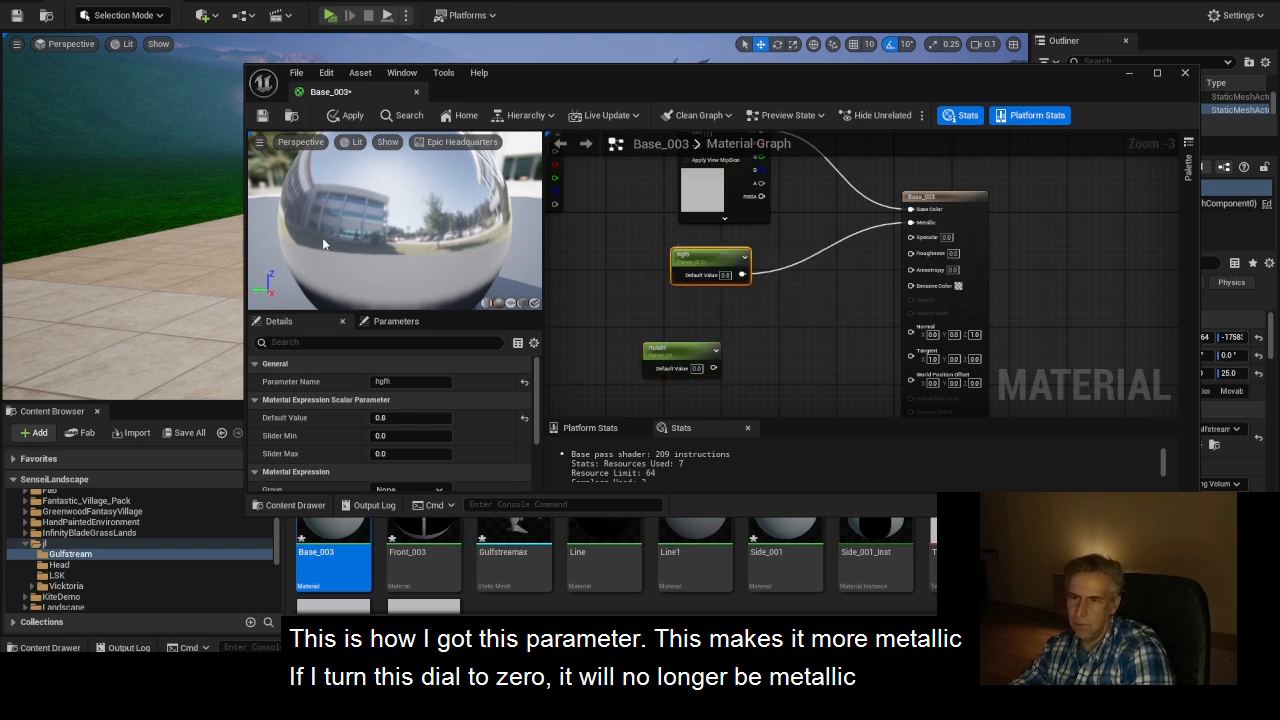
{"action": "scroll", "coordinate": [377, 240], "scroll_direction": "down", "scroll_amount": 4}
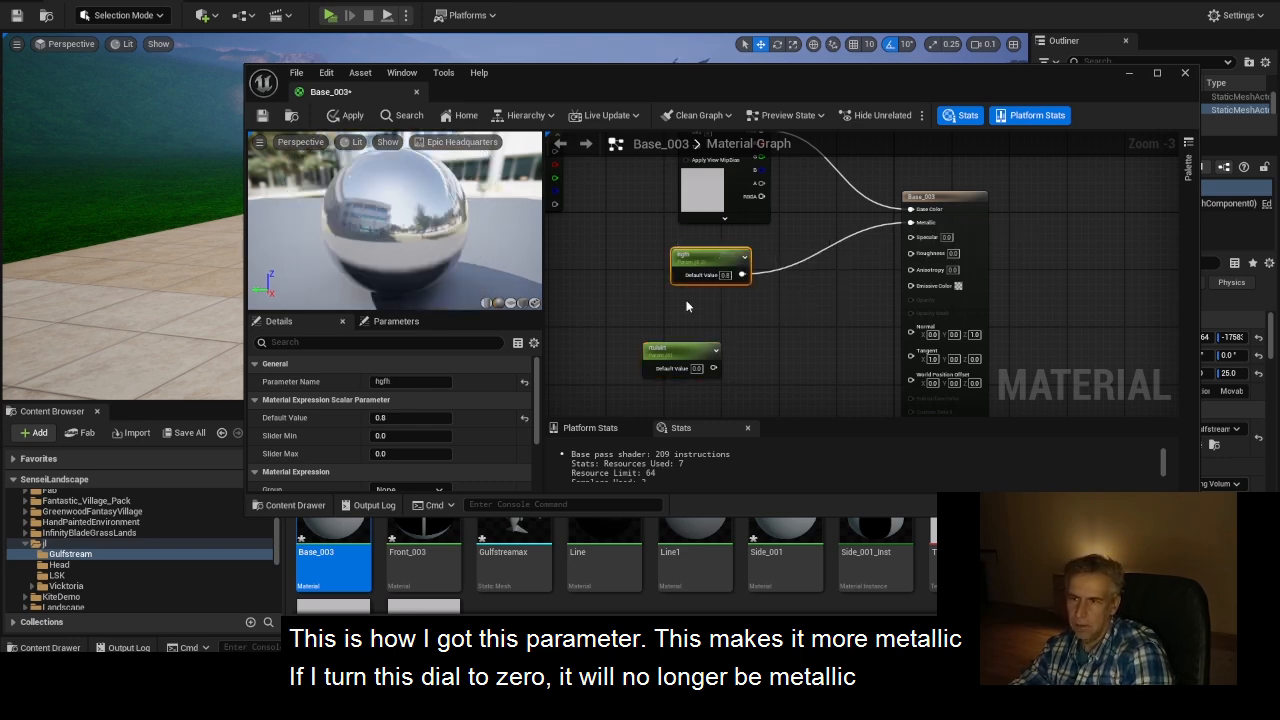
{"action": "left_click", "coordinate": [400, 418]}
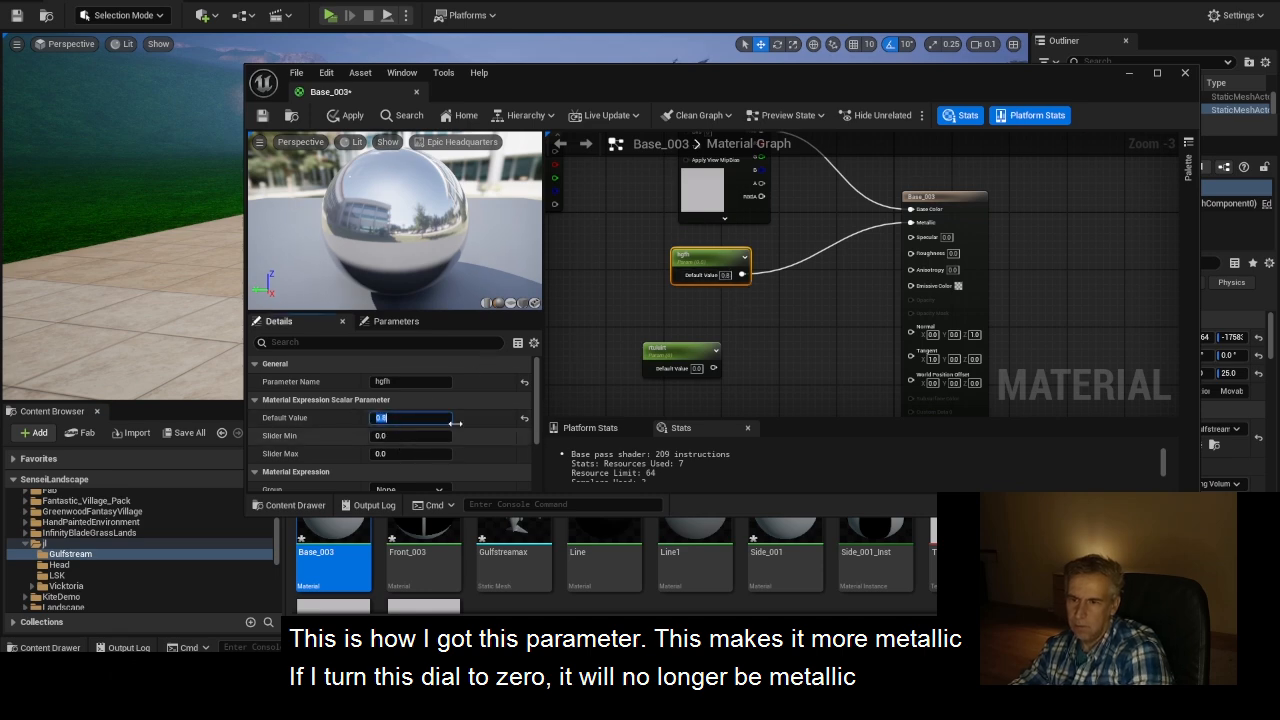
{"action": "key", "text": "Tab"}
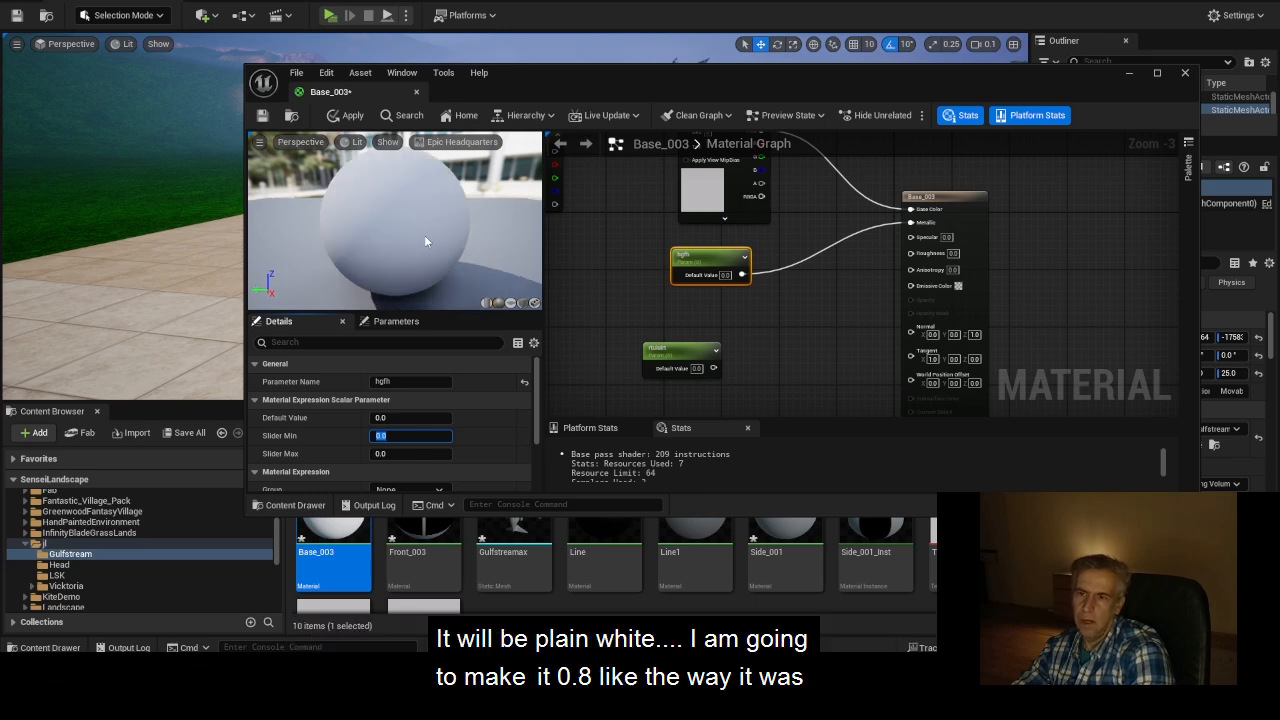
Set the hgfh parameter's default value to 0.8
{"action": "left_click", "coordinate": [708, 272]}
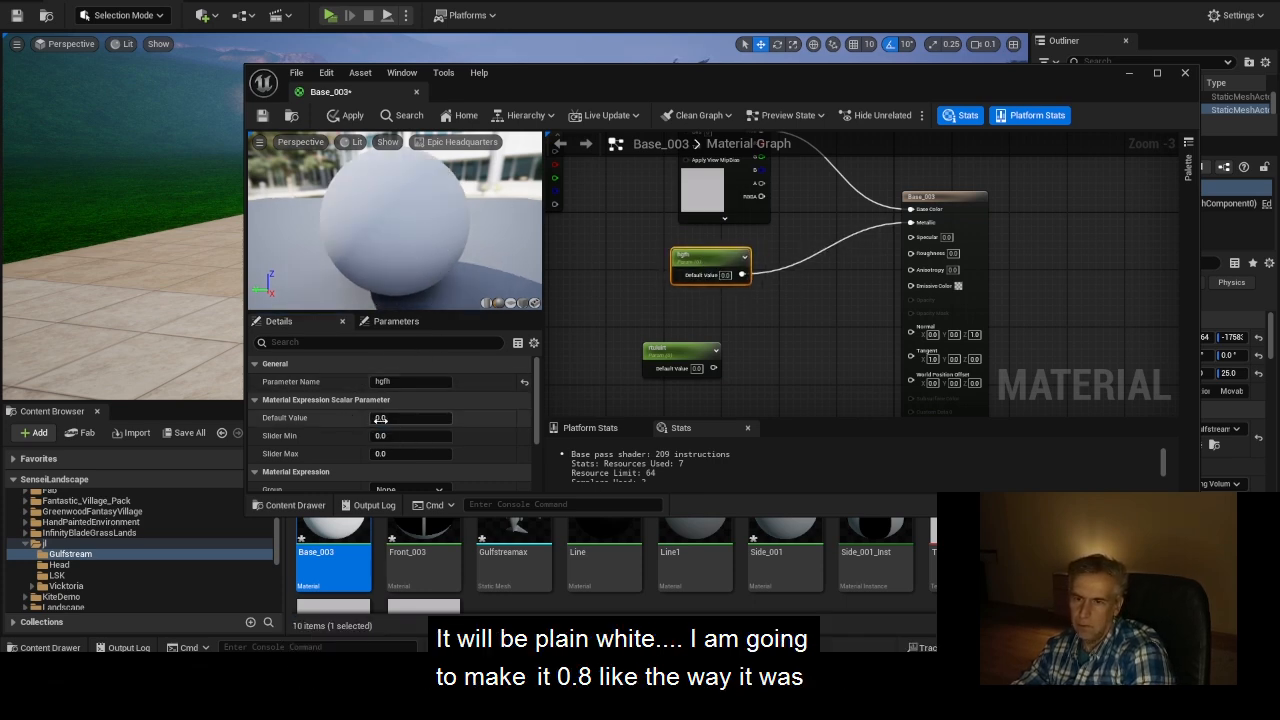
{"action": "left_click", "coordinate": [409, 420]}
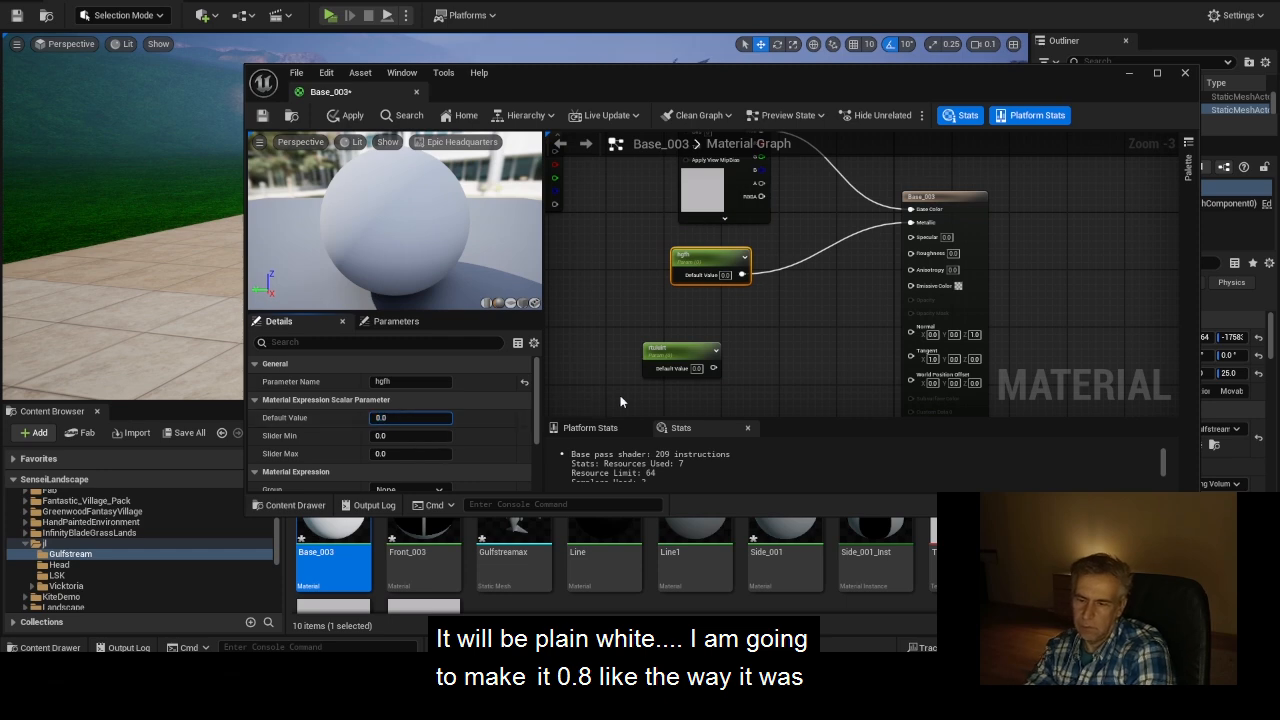
{"action": "key", "text": "Tab"}
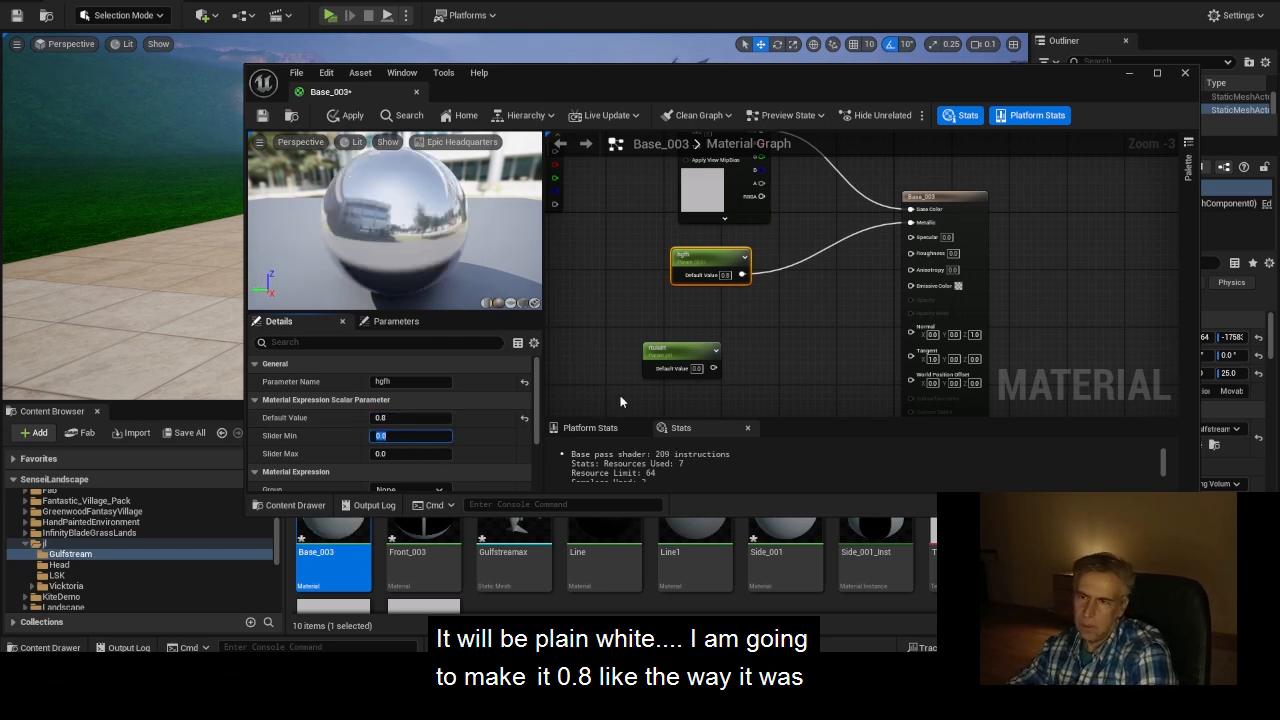
Remove the unused color parameter node and place a second Texture Sample with the white texture in its area
{"action": "scroll", "coordinate": [888, 297], "scroll_direction": "down", "scroll_amount": 1}
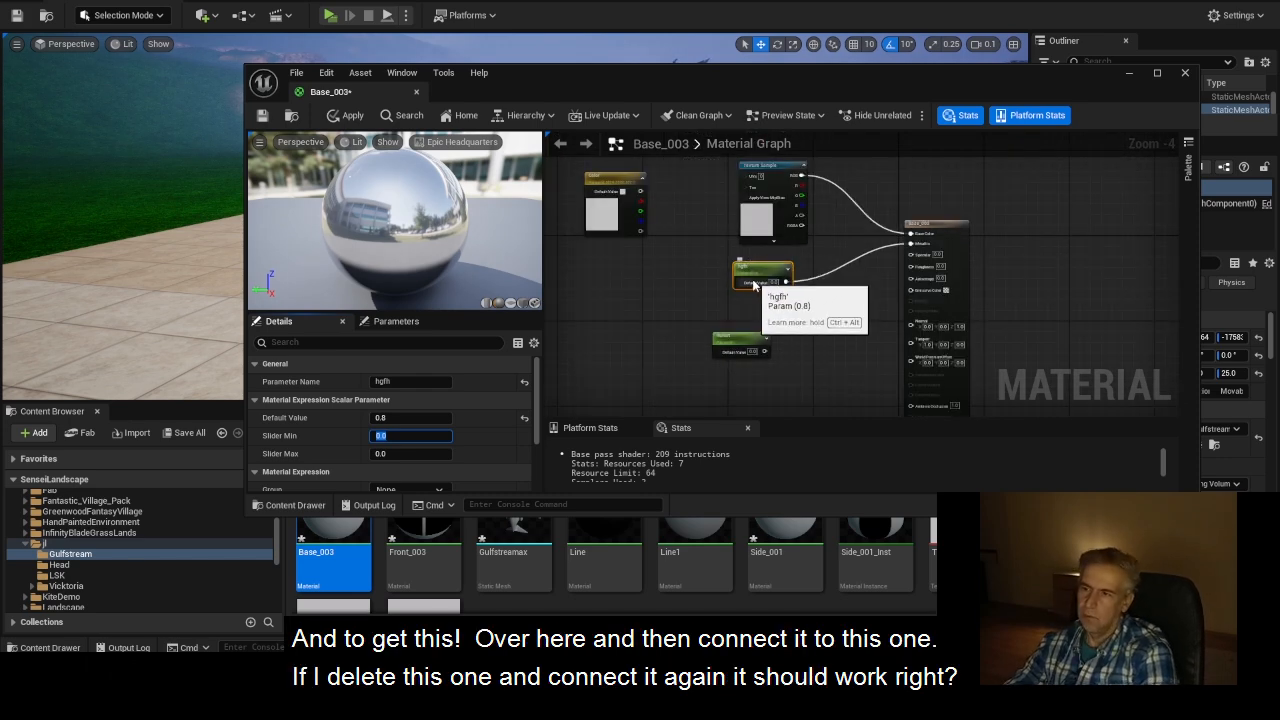
{"action": "left_click_drag", "start_coordinate": [610, 186], "coordinate": [620, 184]}
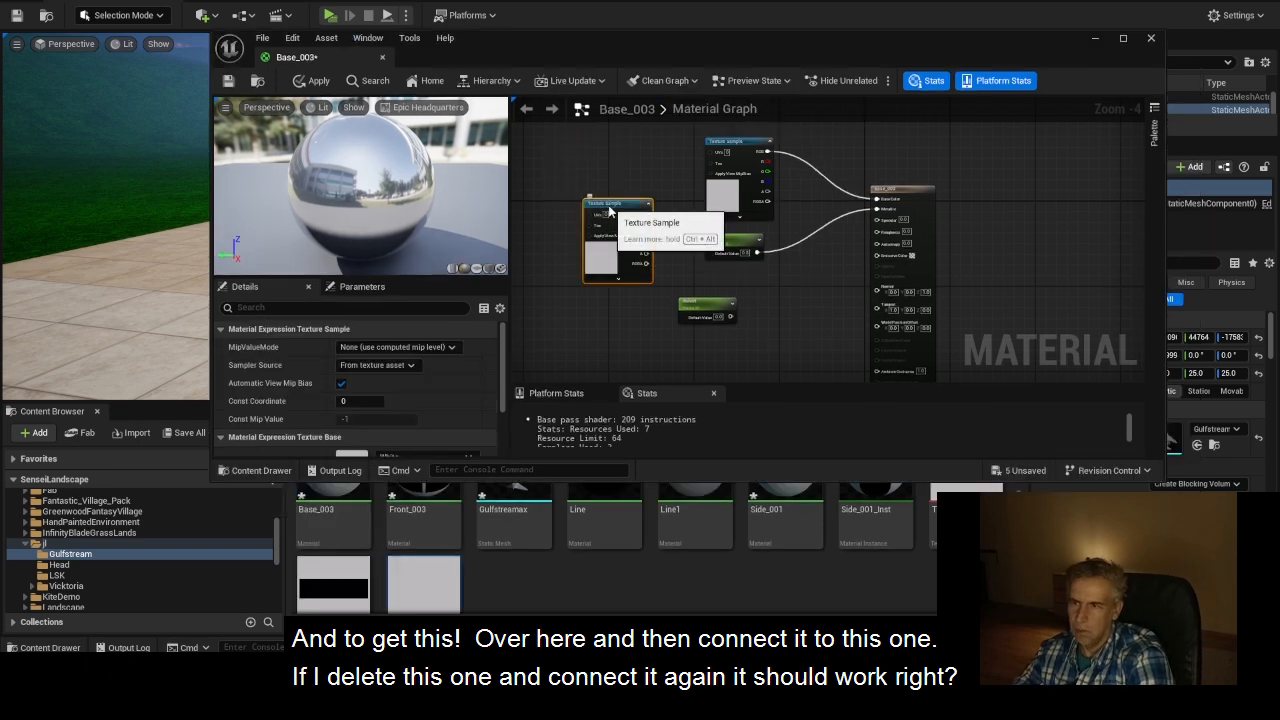
{"action": "left_click_drag", "start_coordinate": [606, 206], "coordinate": [588, 176]}
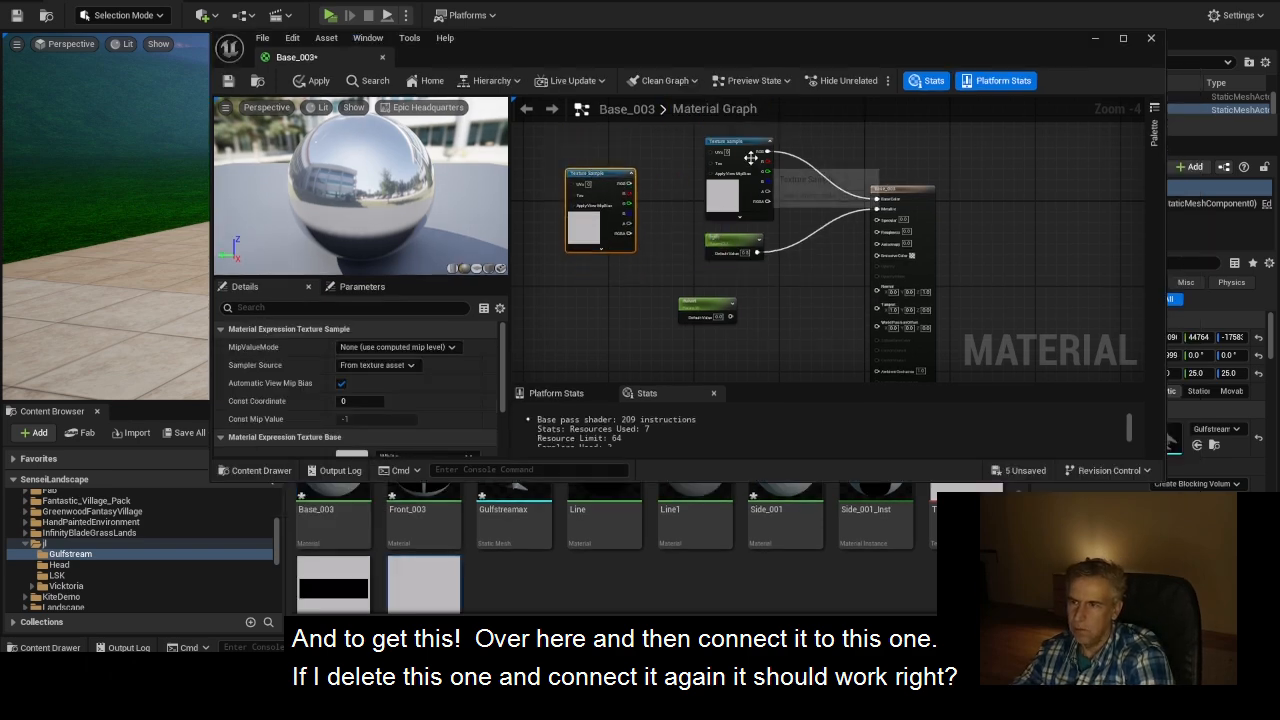
Delete the original Texture Sample and connect the new Texture Sample's RGB output to the Base Color of Base_003
{"action": "left_click_drag", "start_coordinate": [738, 159], "coordinate": [716, 153]}
{"action": "key", "text": "Delete"}
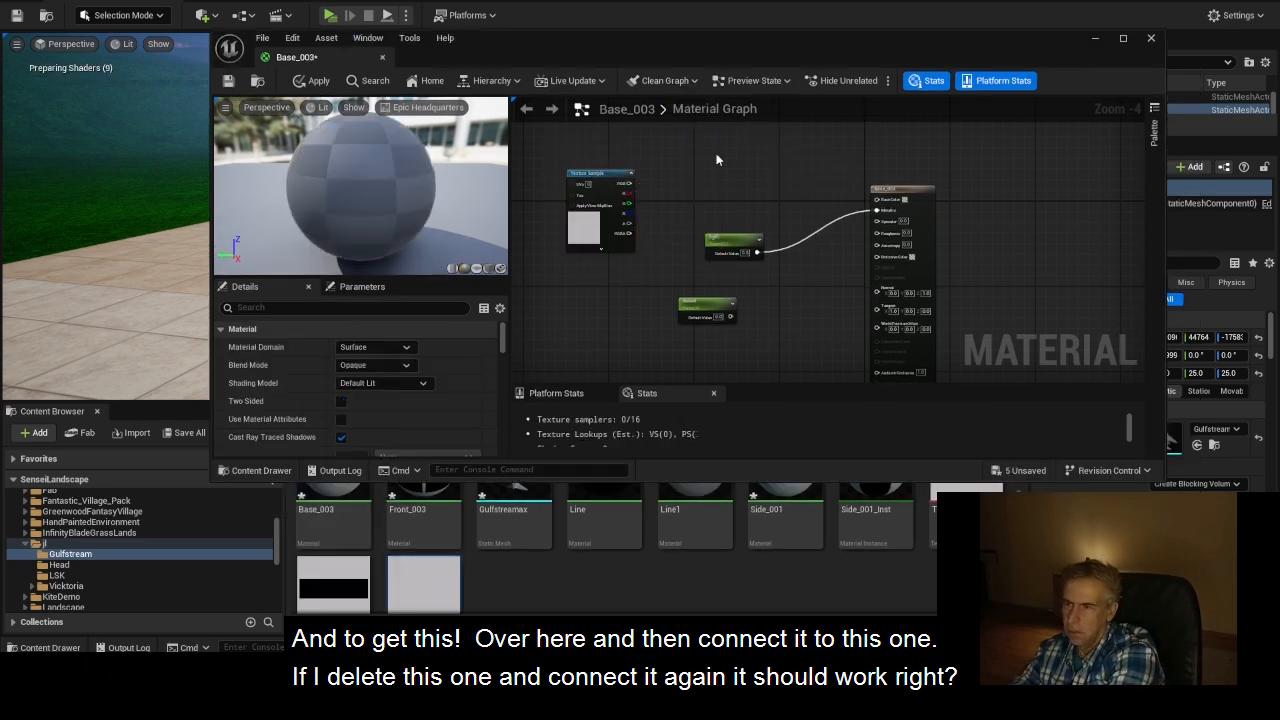
{"action": "left_click_drag", "start_coordinate": [572, 190], "coordinate": [875, 205]}
{"action": "left_click", "coordinate": [737, 146]}
{"action": "left_click_drag", "start_coordinate": [731, 141], "coordinate": [875, 206]}
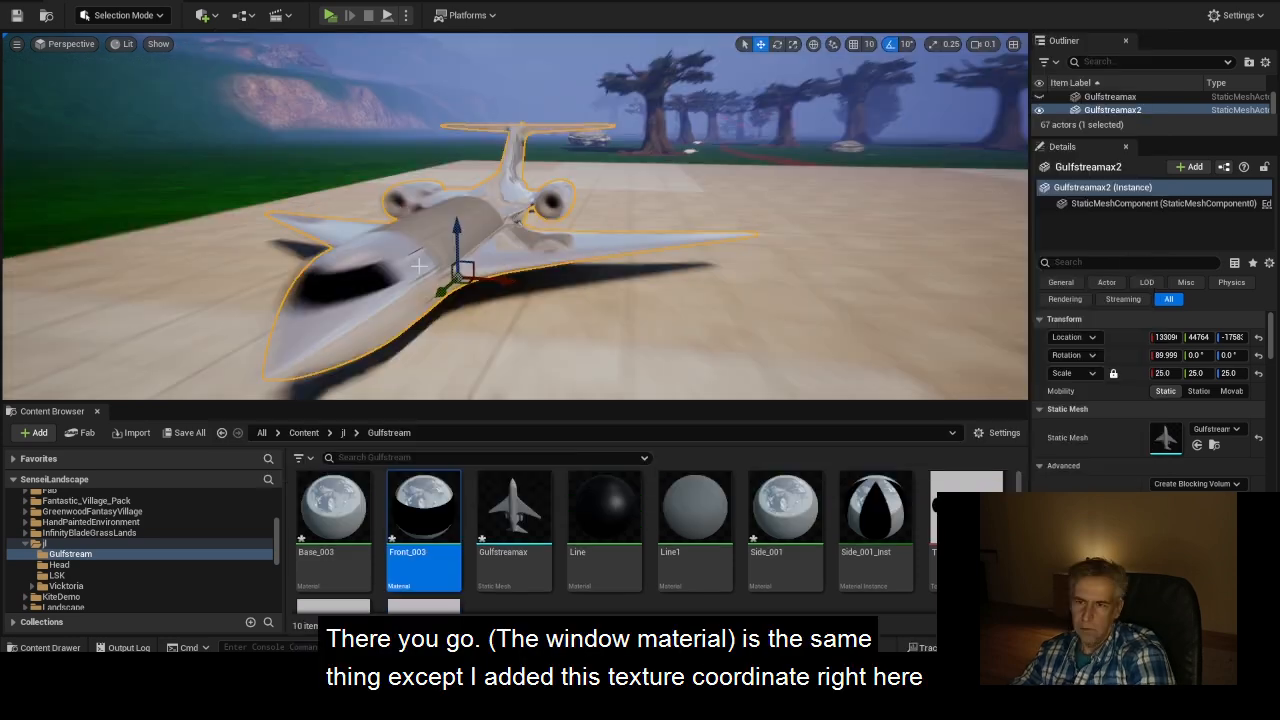
Open the Front_003 window material and inspect the TexCoord node feeding the UVs of DiffuseColorMap
{"action": "scroll", "coordinate": [419, 265], "scroll_direction": "up", "scroll_amount": 1}
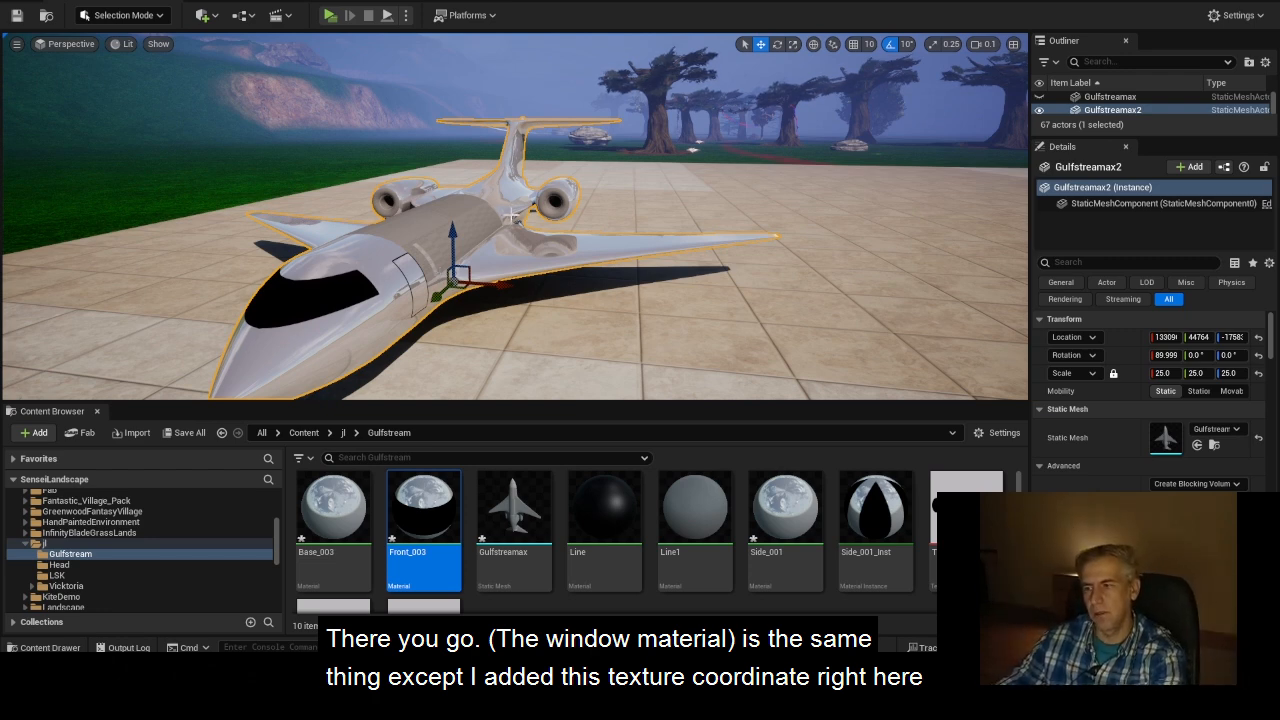
{"action": "double_click", "coordinate": [417, 524]}
{"action": "scroll", "coordinate": [787, 150], "scroll_direction": "up", "scroll_amount": 4}
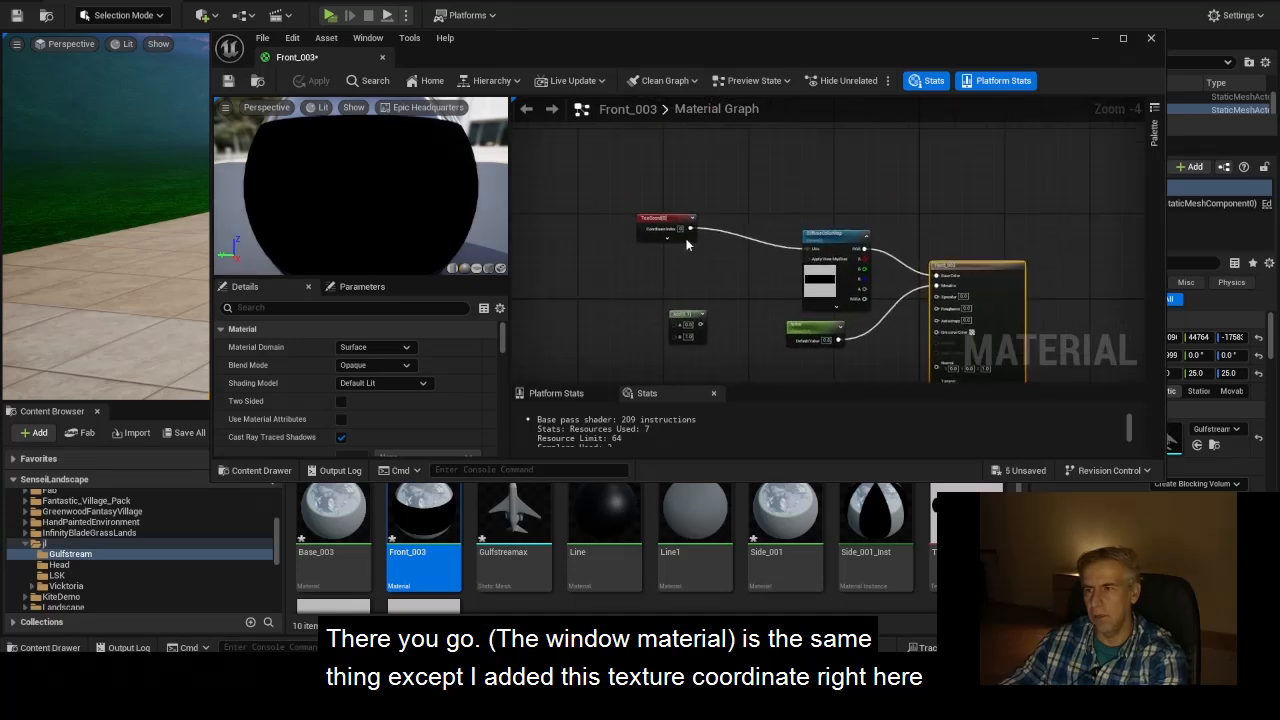
{"action": "left_click", "coordinate": [680, 225]}
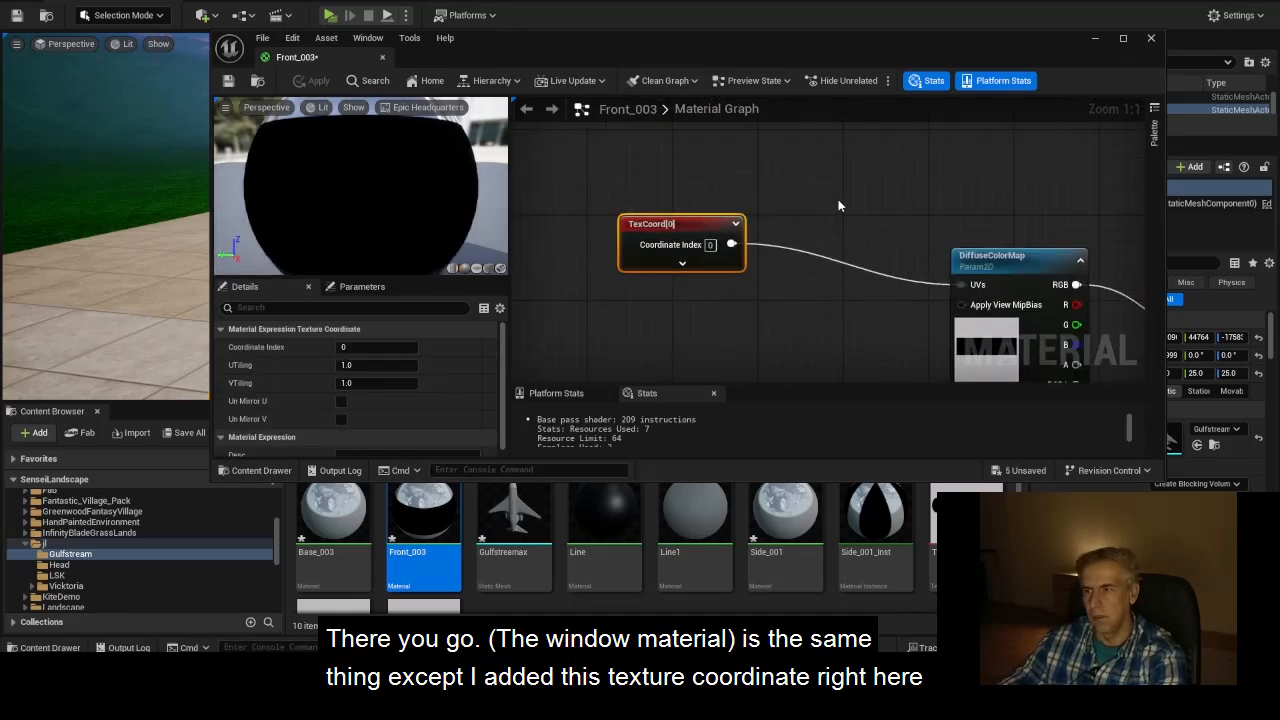
Find TextureCoordinate among the material nodes with "texture coo" and add one to the Front_003 graph
{"action": "left_click", "coordinate": [1155, 133]}
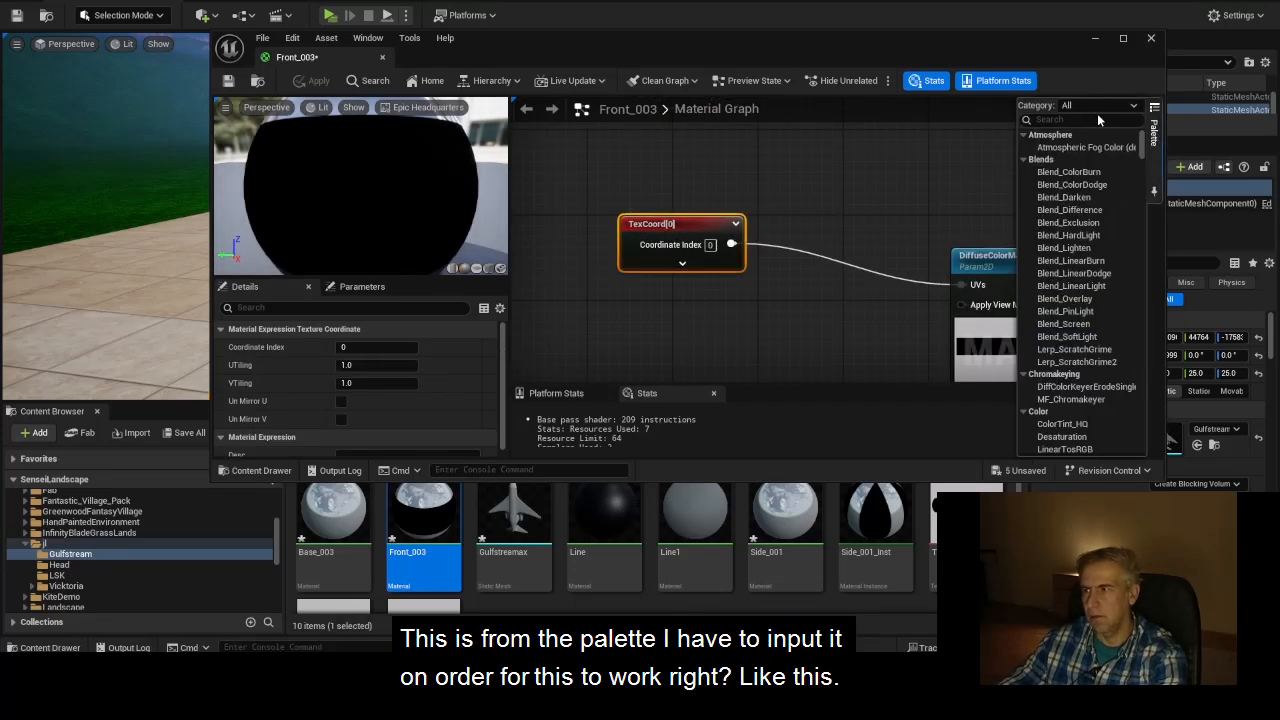
{"action": "type", "text": "te"}
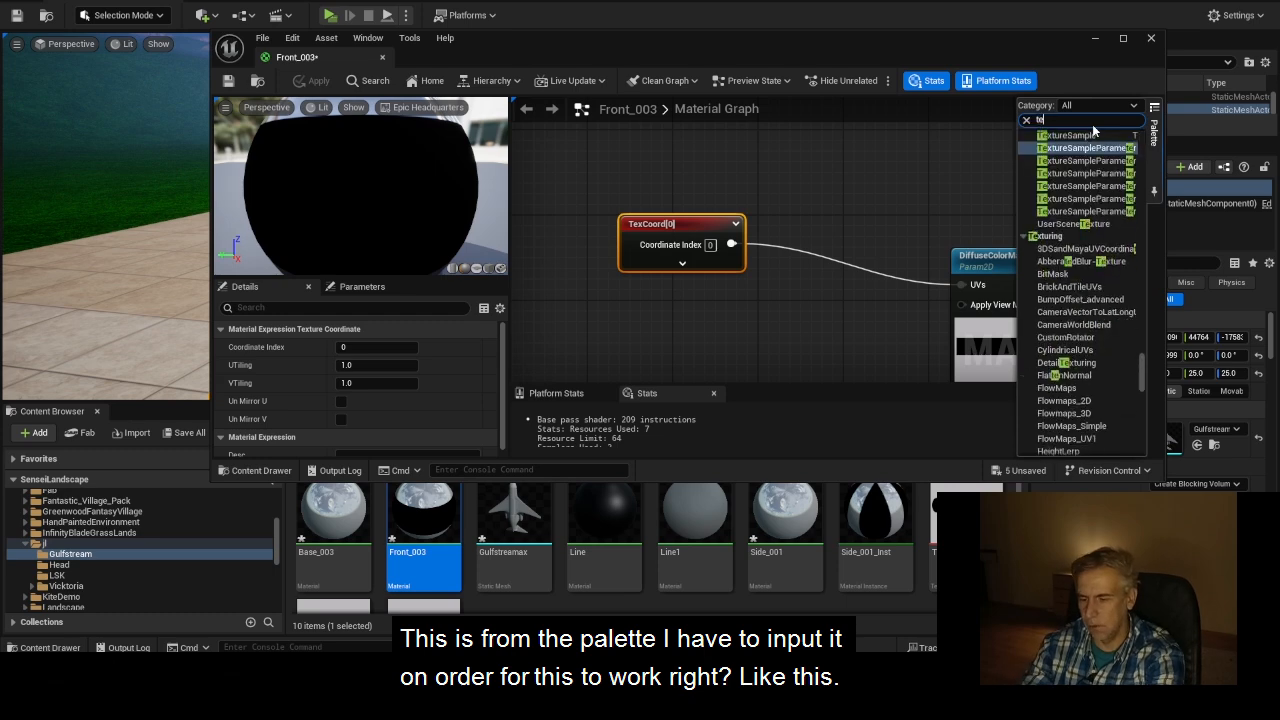
{"action": "type", "text": "s"}
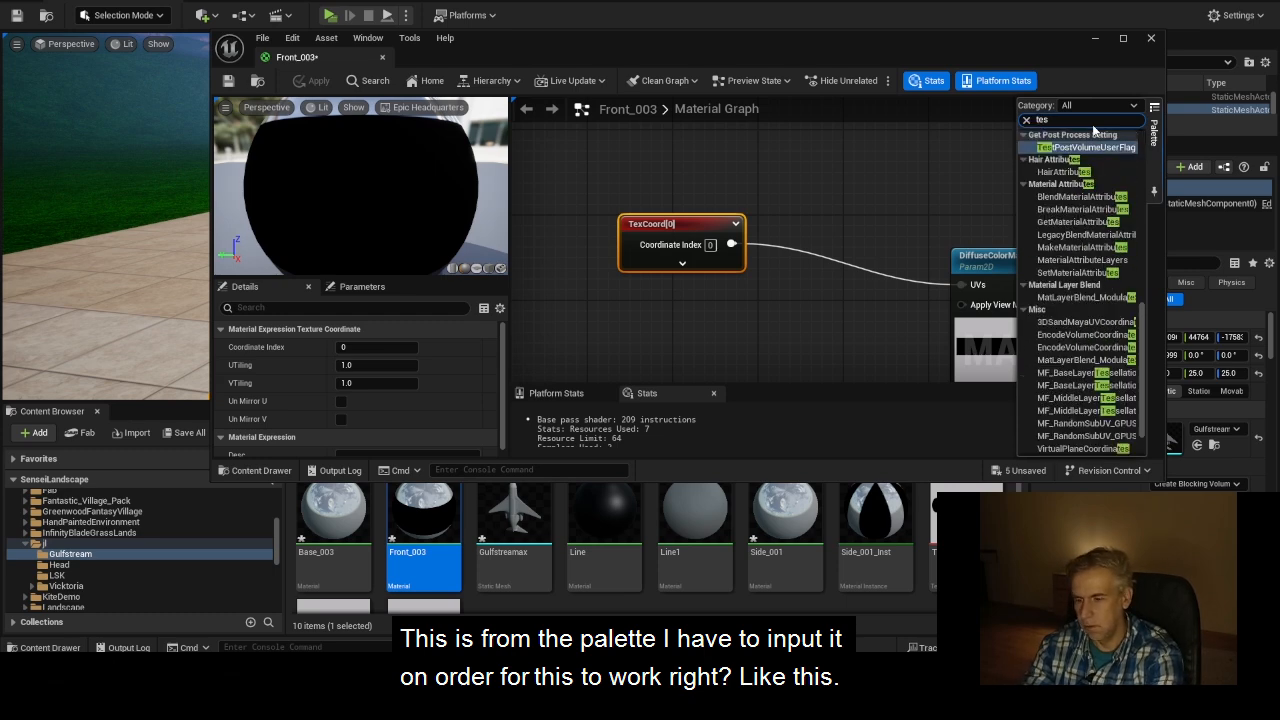
{"action": "key", "text": "BackSpace"}
{"action": "type", "text": "xtur"}
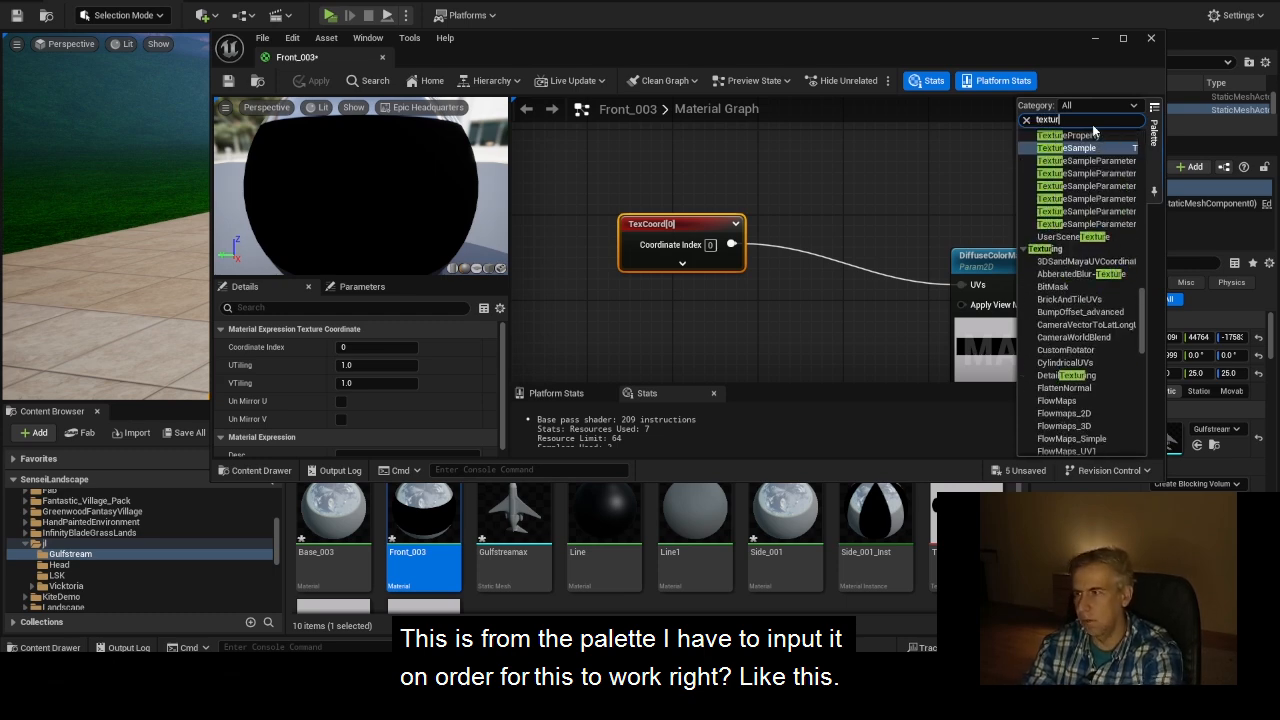
{"action": "type", "text": "e"}
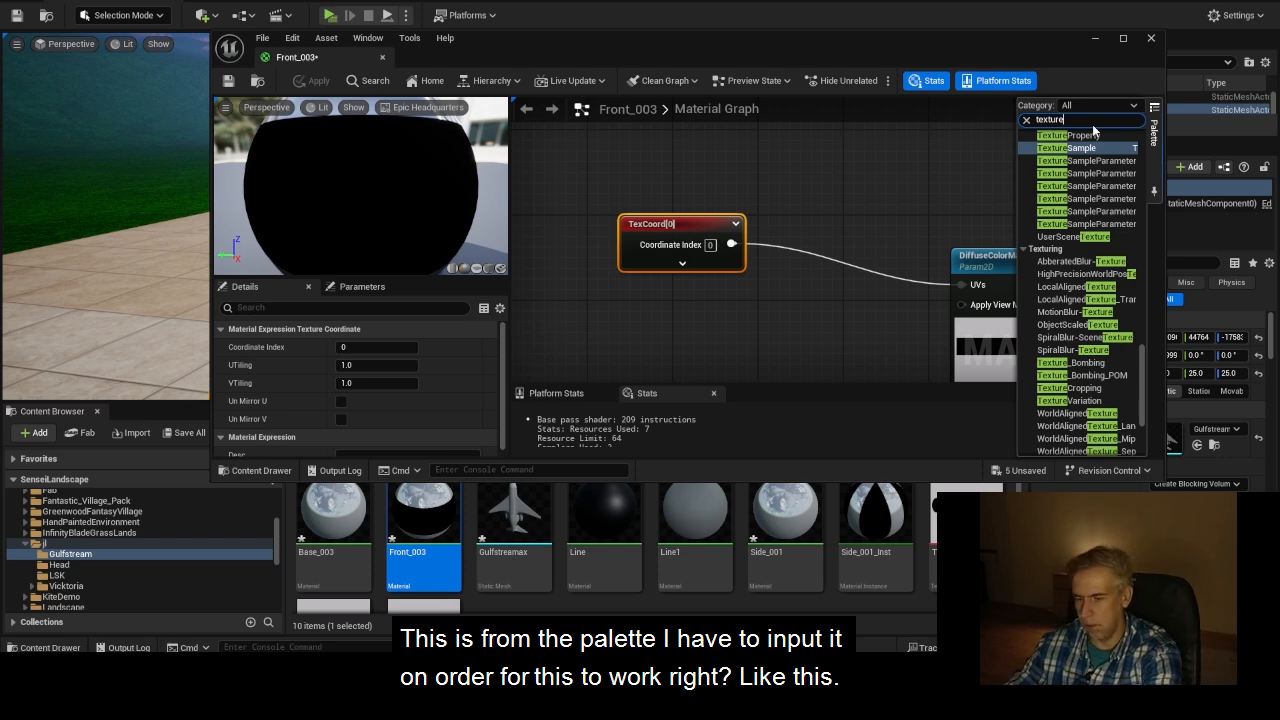
{"action": "type", "text": " coo"}
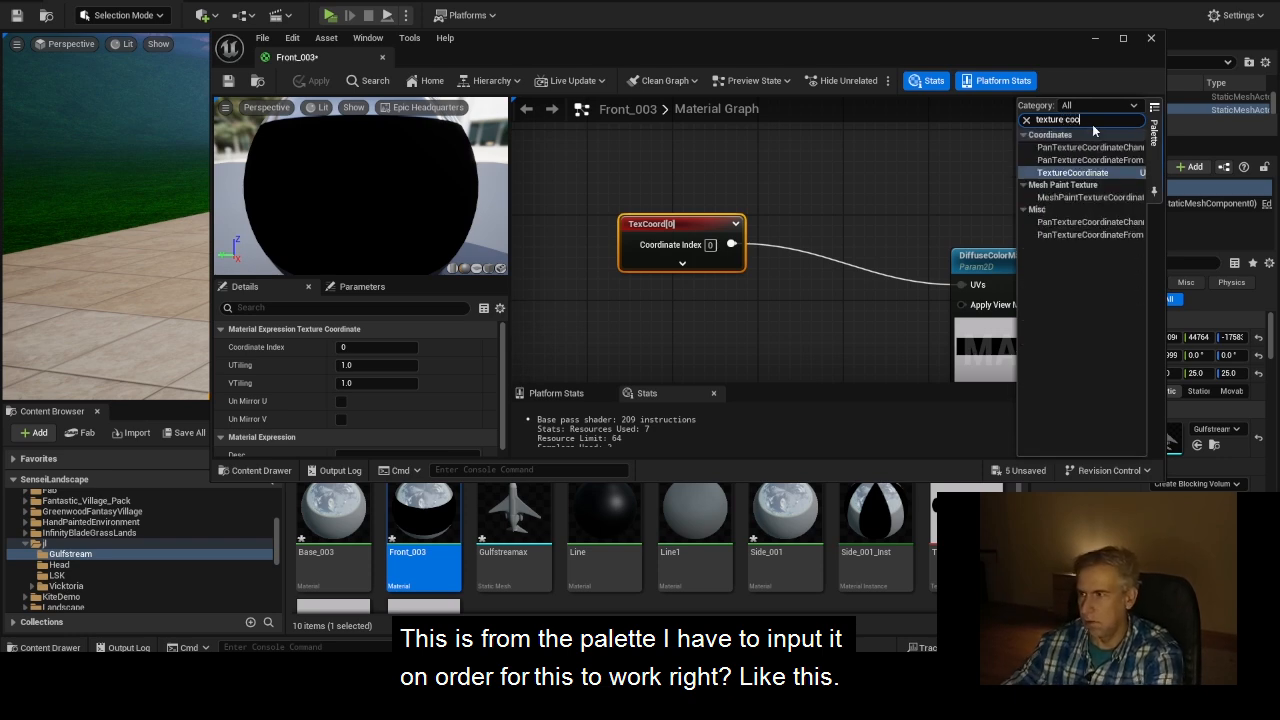
{"action": "left_click_drag", "start_coordinate": [1073, 172], "coordinate": [745, 148]}
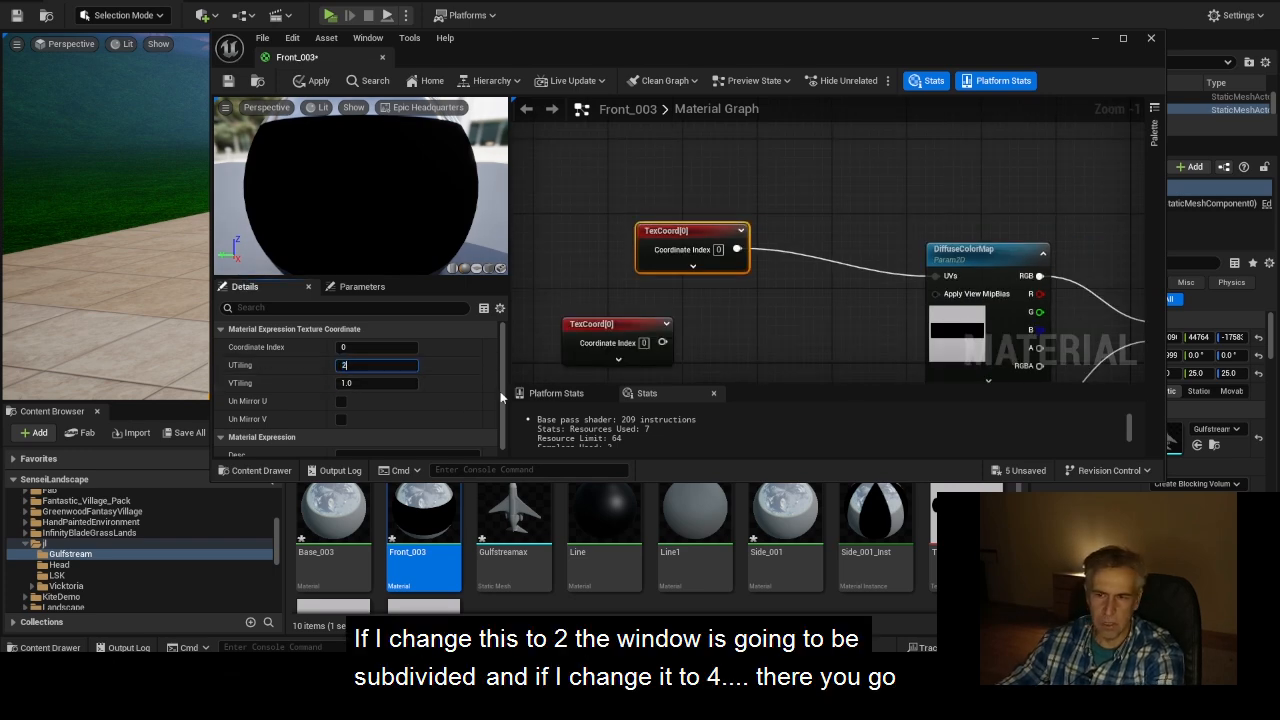
Try a UTiling of 2 on the TexCoord node connected to DiffuseColorMap, check the airplane's windshield, and set UTiling to 4
{"action": "key", "text": "Tab"}
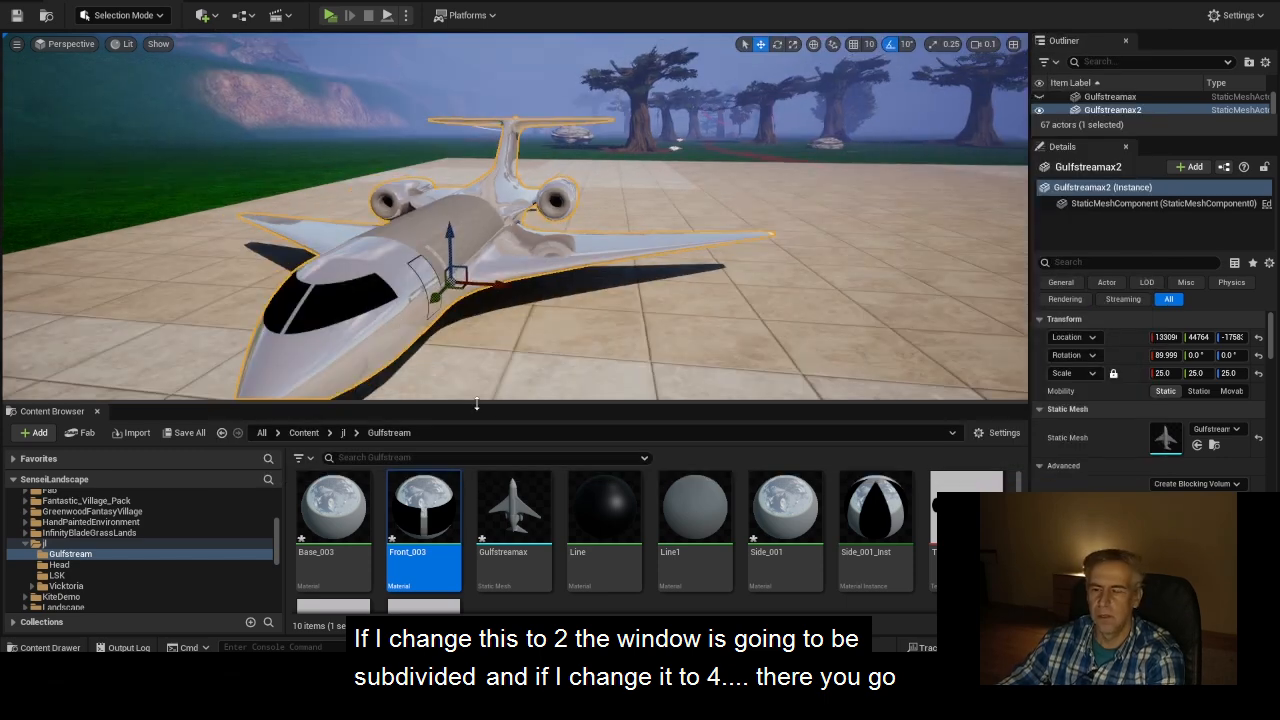
{"action": "double_click", "coordinate": [419, 505]}
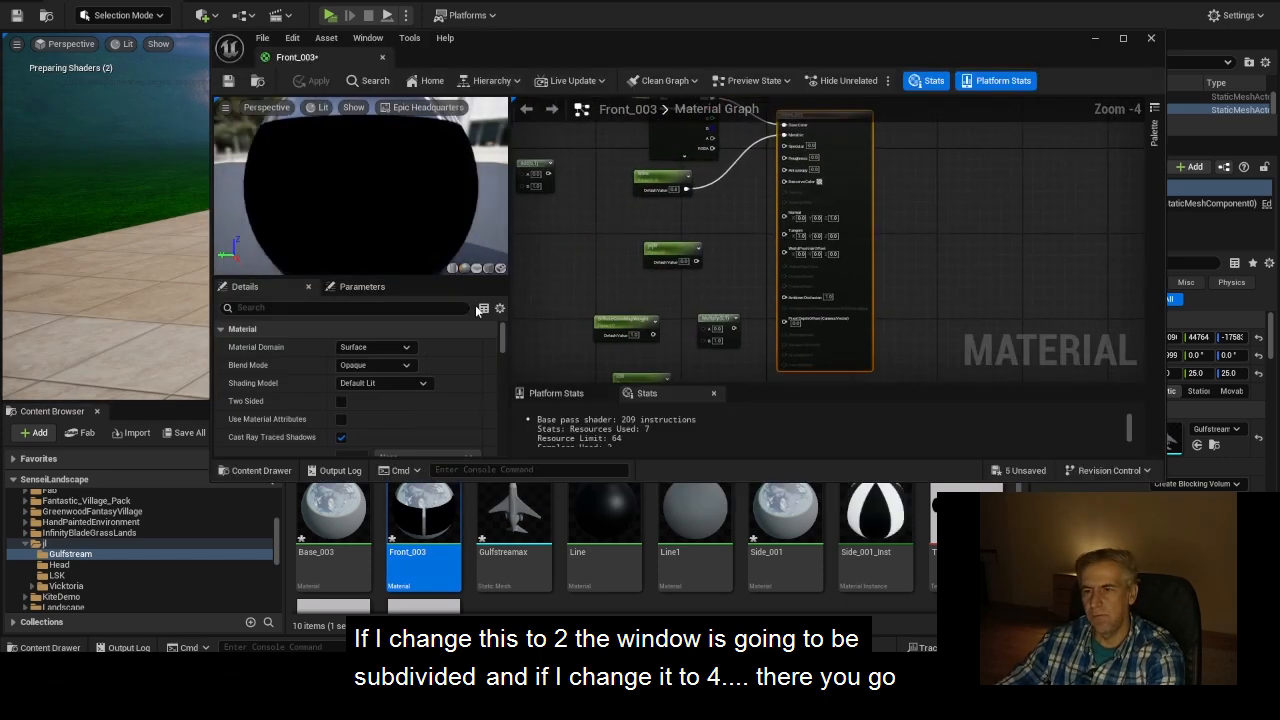
{"action": "scroll", "coordinate": [770, 225], "scroll_direction": "down", "scroll_amount": 3}
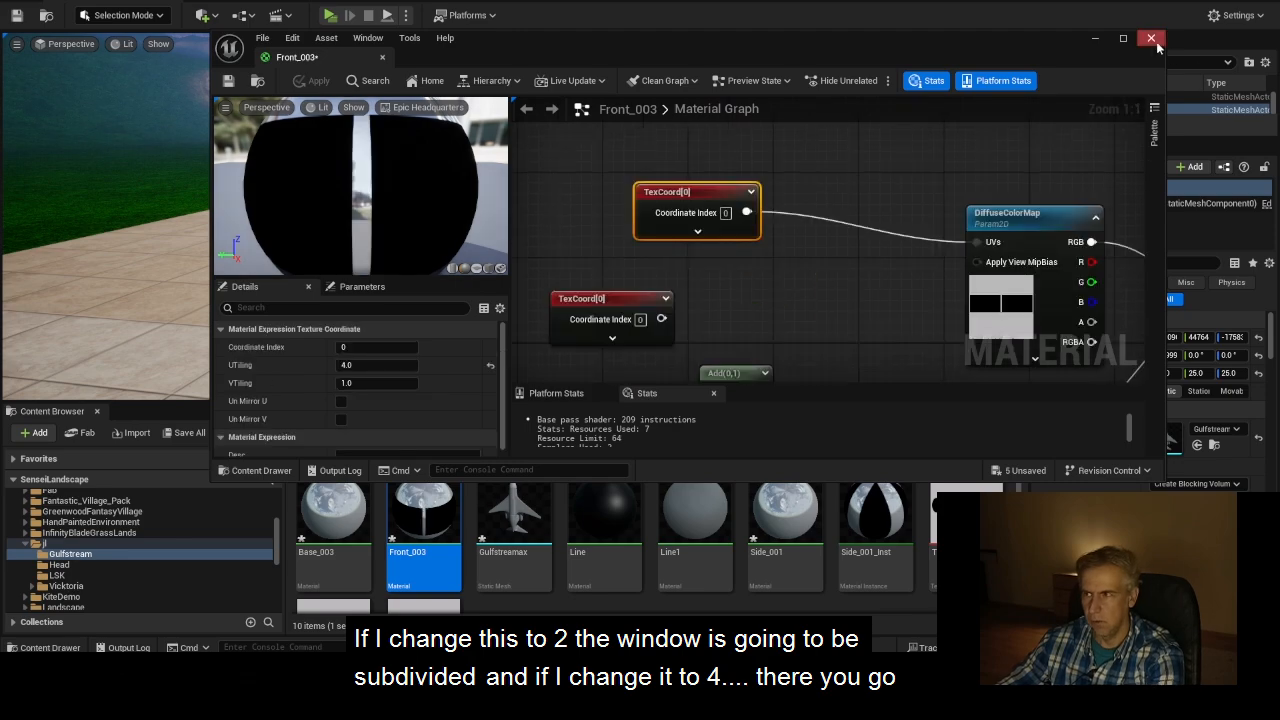
{"action": "left_click", "coordinate": [1151, 37]}
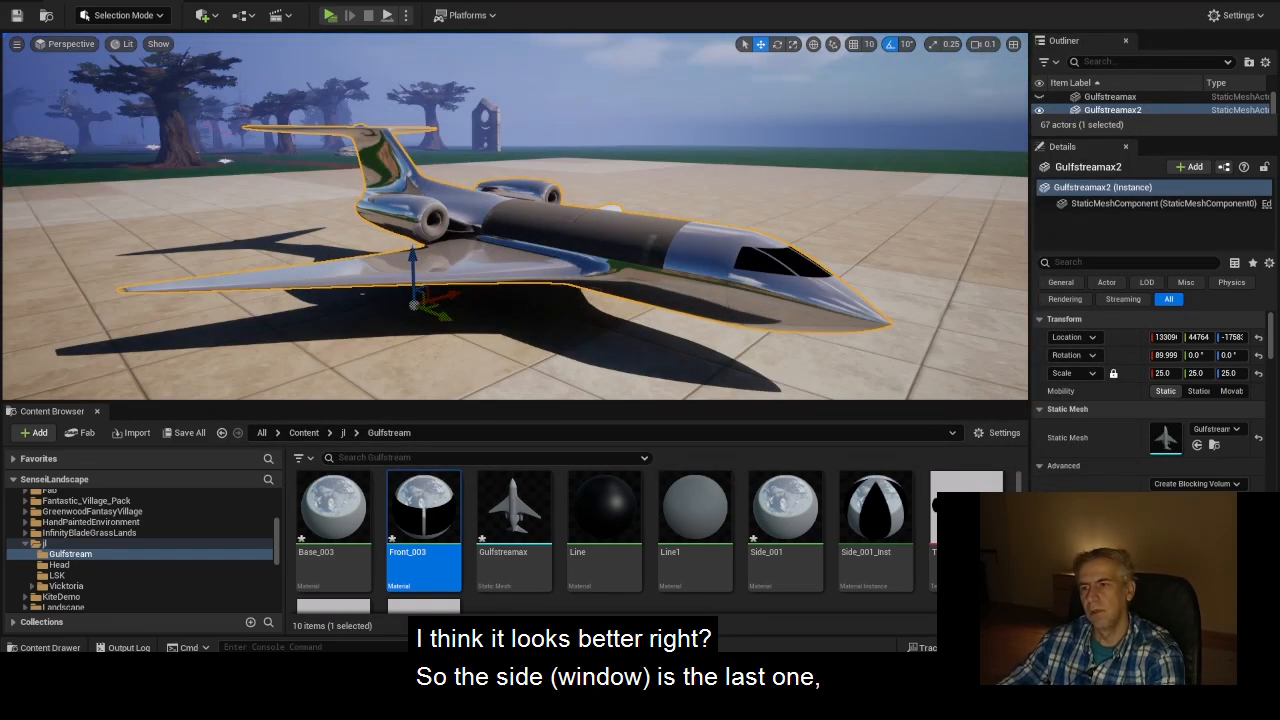
Apply the Side_001_Inst material instance to the window section of the airplane's fuselage and check the side windows
{"action": "left_click_drag", "start_coordinate": [568, 302], "coordinate": [340, 310], "text": "alt"}
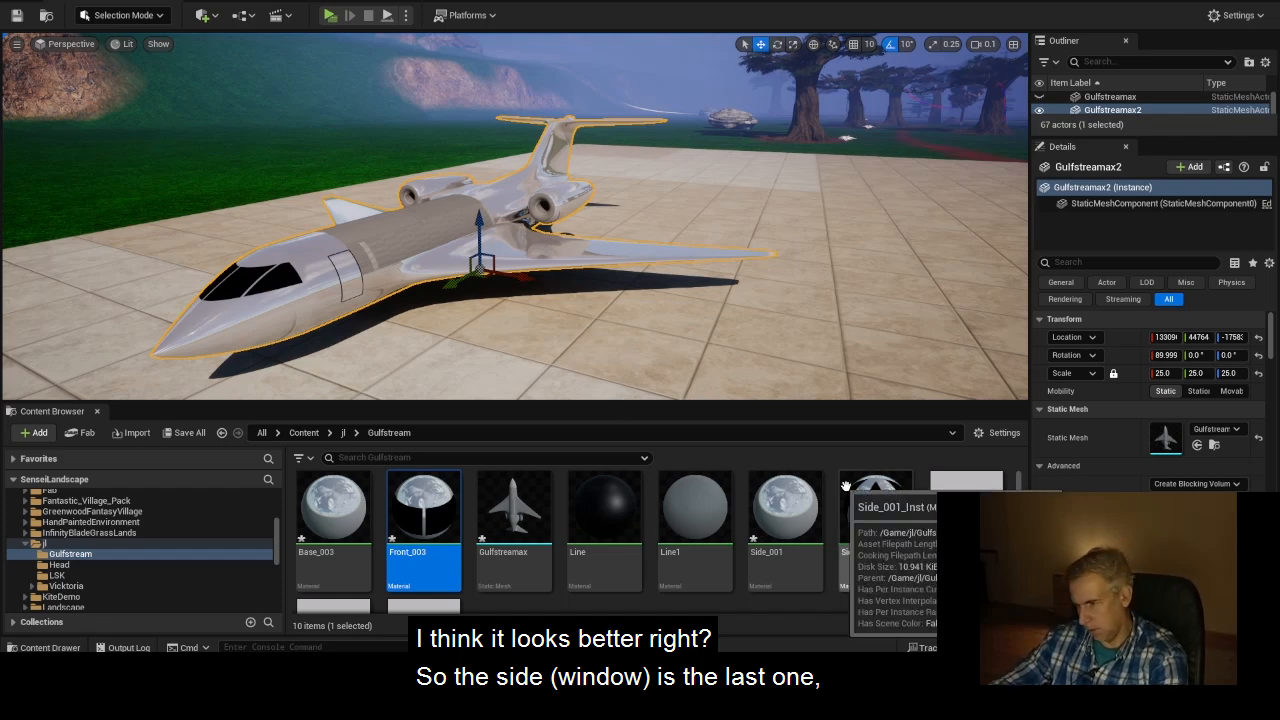
{"action": "left_click_drag", "start_coordinate": [876, 512], "coordinate": [382, 240]}
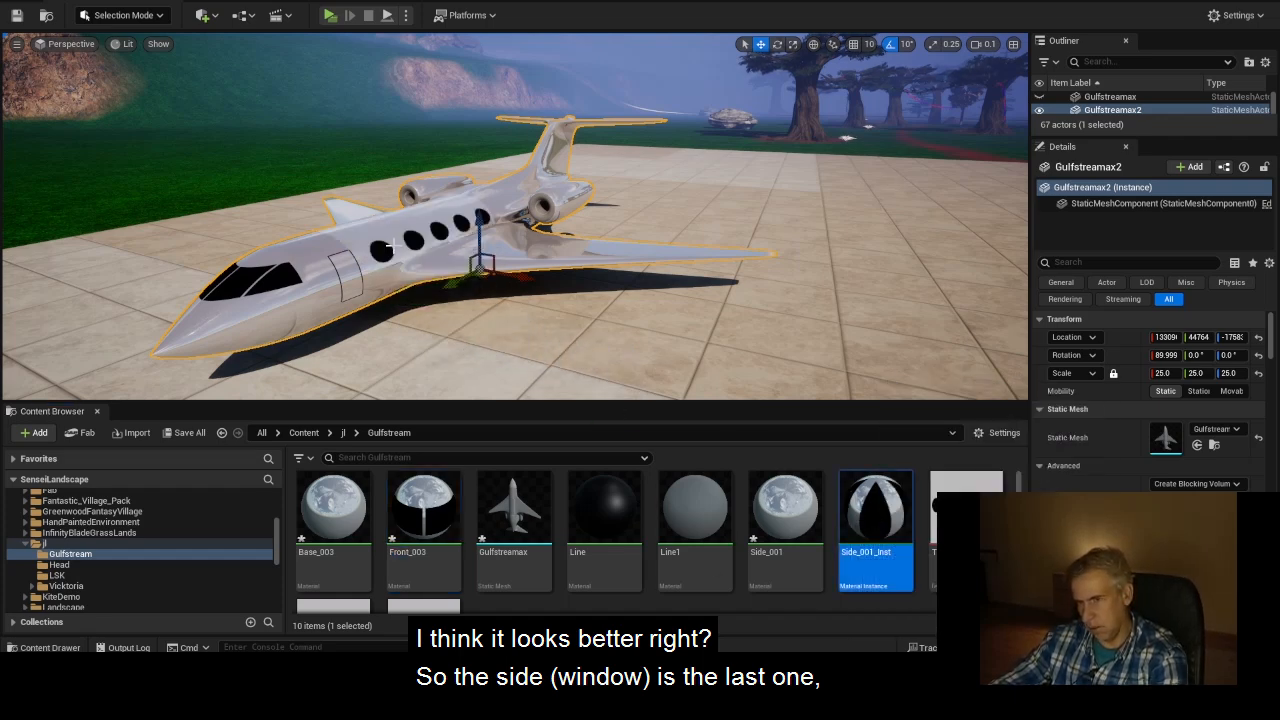
{"action": "scroll", "coordinate": [426, 273], "scroll_direction": "down", "scroll_amount": 1}
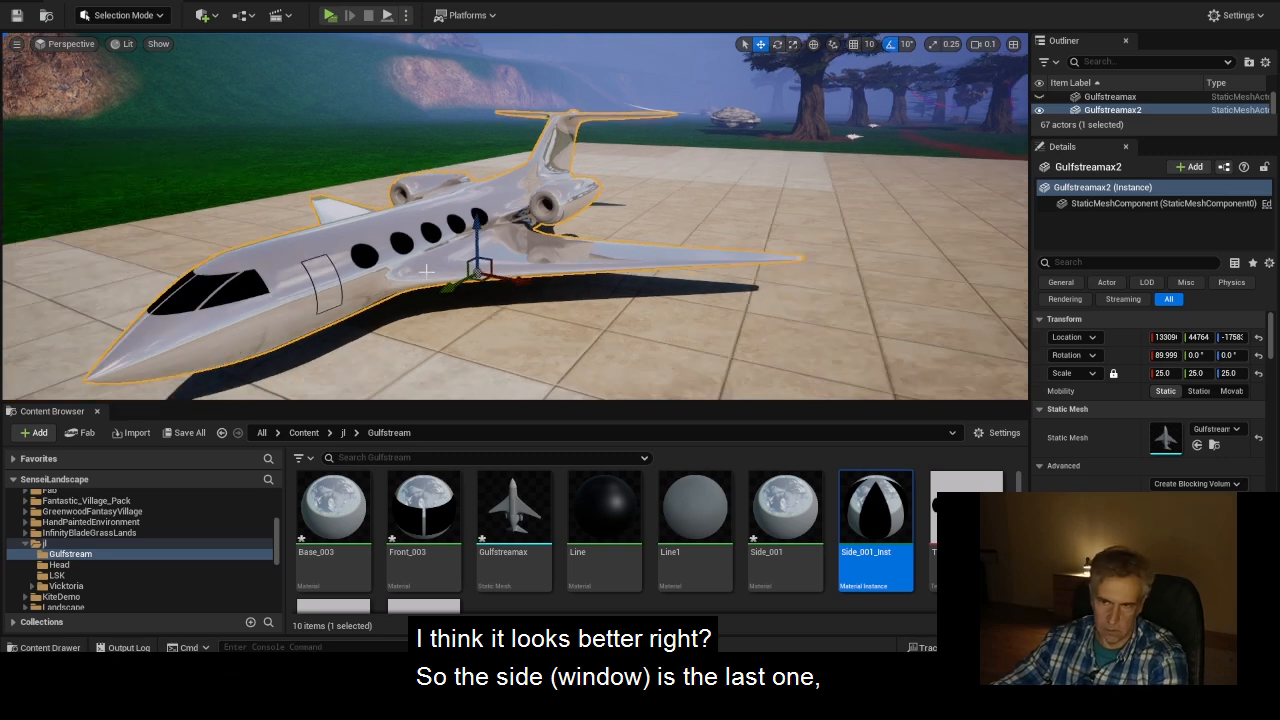
Open the Side_001_Inst material instance and examine its ofst, ofstw and DiffuseColorMap parameters
{"action": "double_click", "coordinate": [891, 502]}
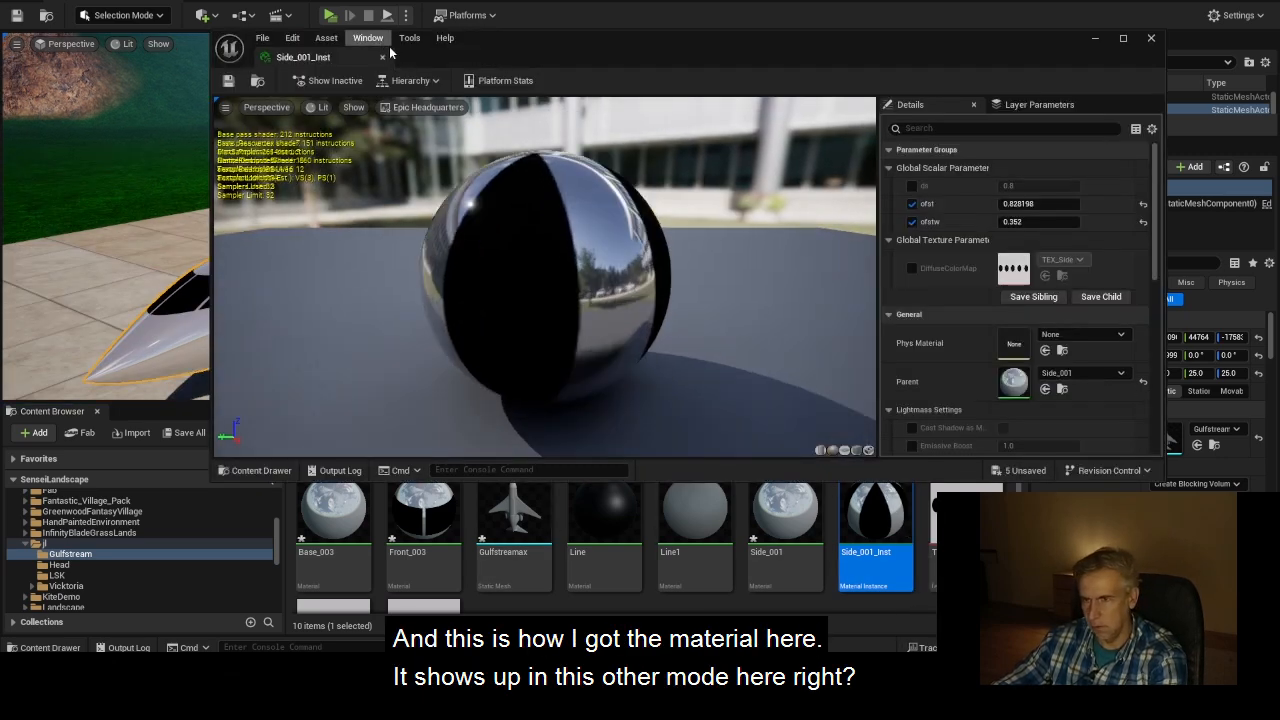
{"action": "left_click_drag", "start_coordinate": [944, 61], "coordinate": [879, 41]}
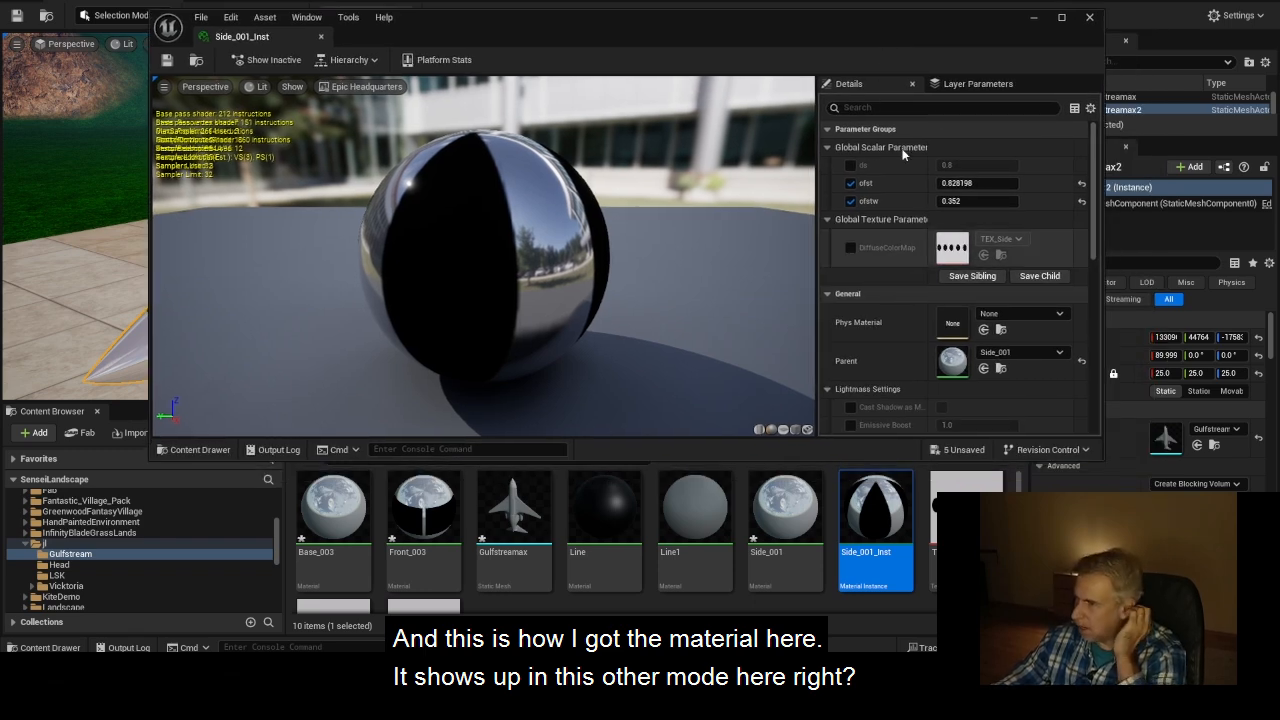
{"action": "left_click", "coordinate": [957, 84]}
{"action": "left_click", "coordinate": [848, 84]}
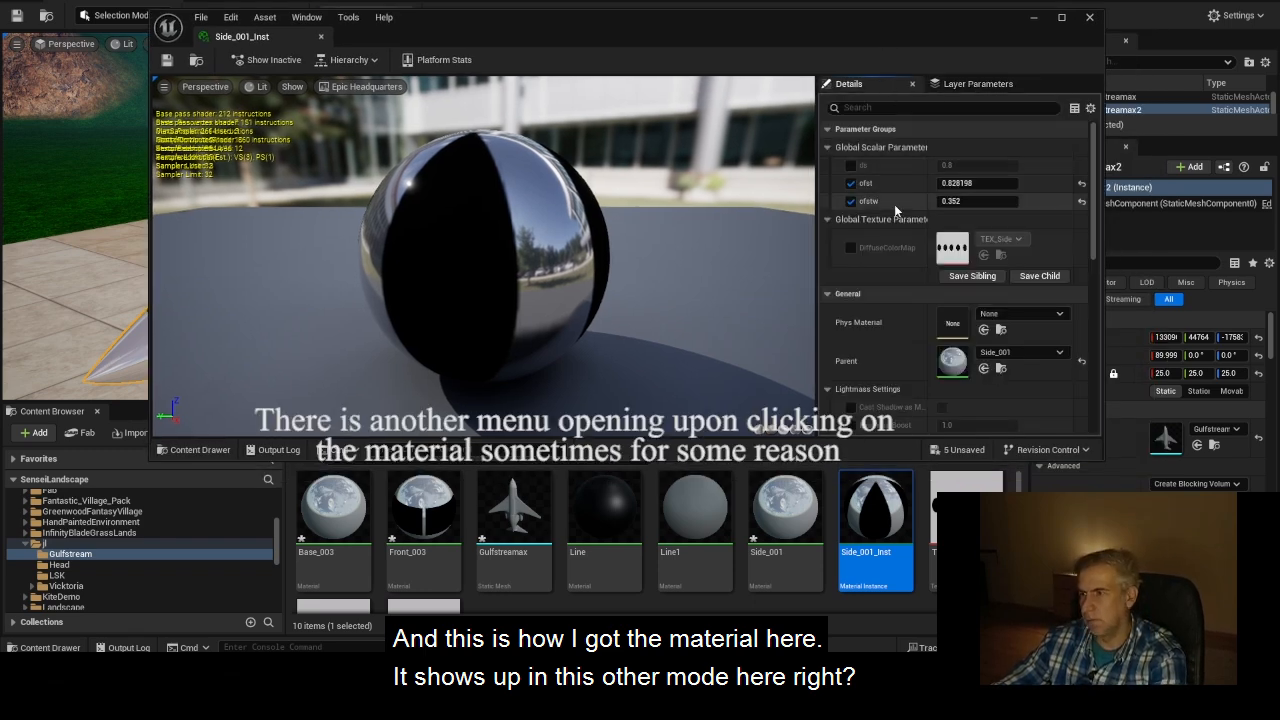
{"action": "scroll", "coordinate": [935, 265], "scroll_direction": "down", "scroll_amount": 2}
{"action": "scroll", "coordinate": [960, 328], "scroll_direction": "up", "scroll_amount": 2}
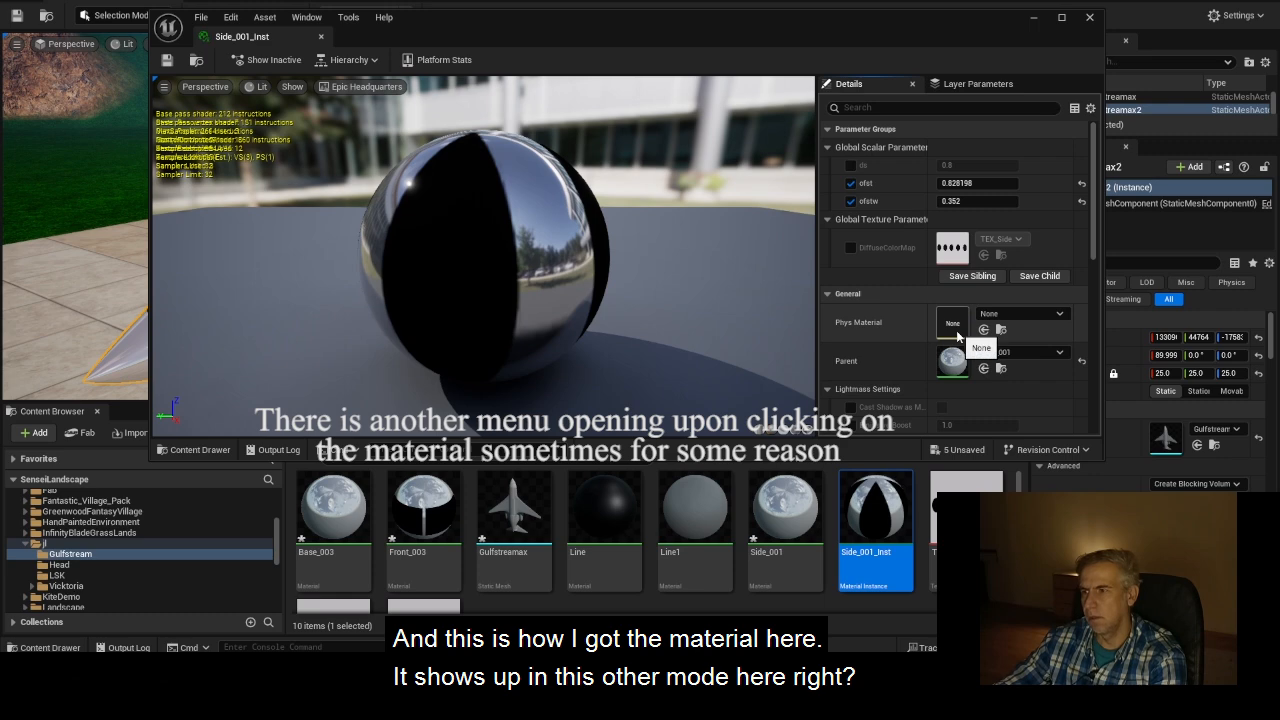
Open the parent material Side_001 and examine the TexCoord, ofst, Append and Add nodes in its graph
{"action": "left_click", "coordinate": [343, 61]}
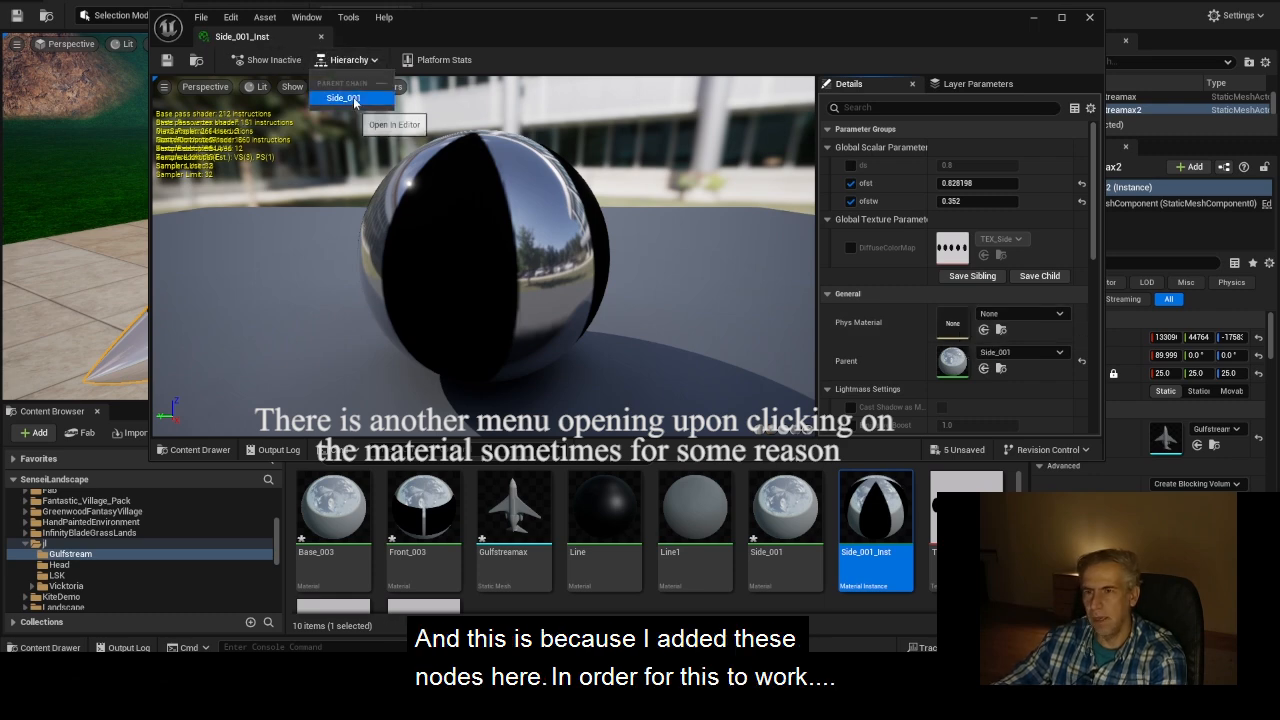
{"action": "left_click", "coordinate": [353, 97]}
{"action": "scroll", "coordinate": [720, 258], "scroll_direction": "up", "scroll_amount": 3}
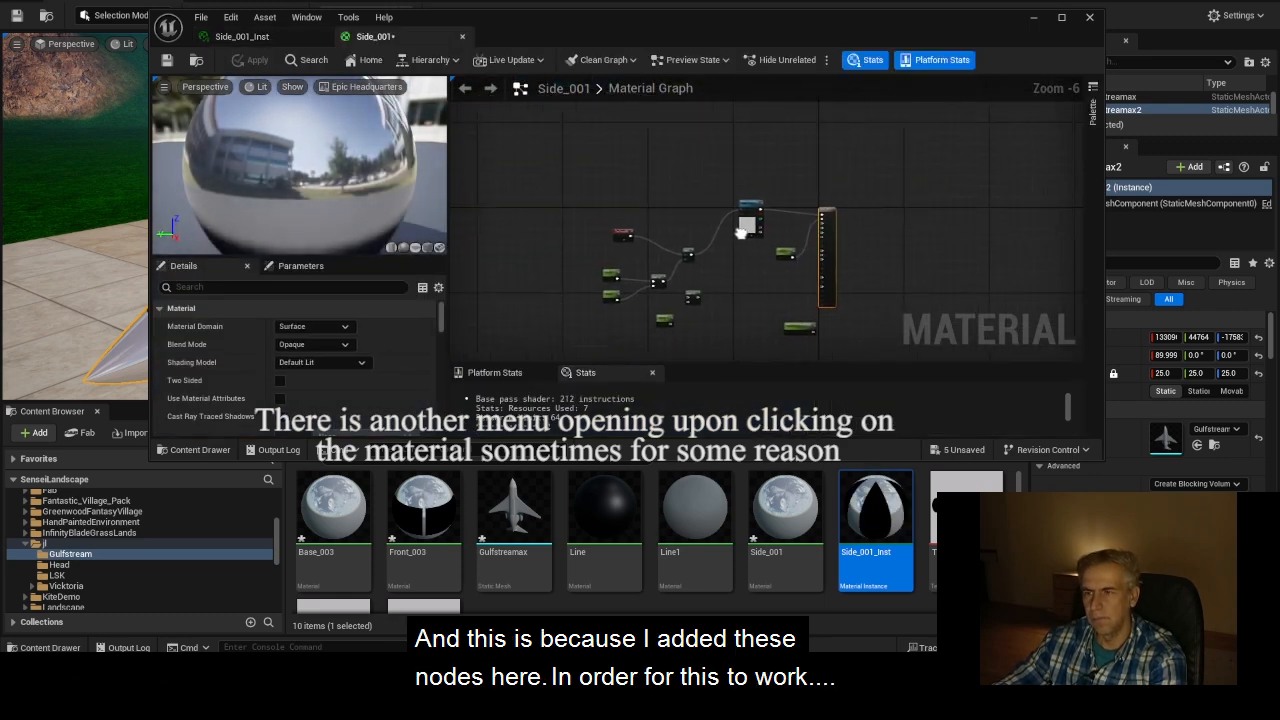
{"action": "right_click_drag", "start_coordinate": [720, 262], "coordinate": [928, 232]}
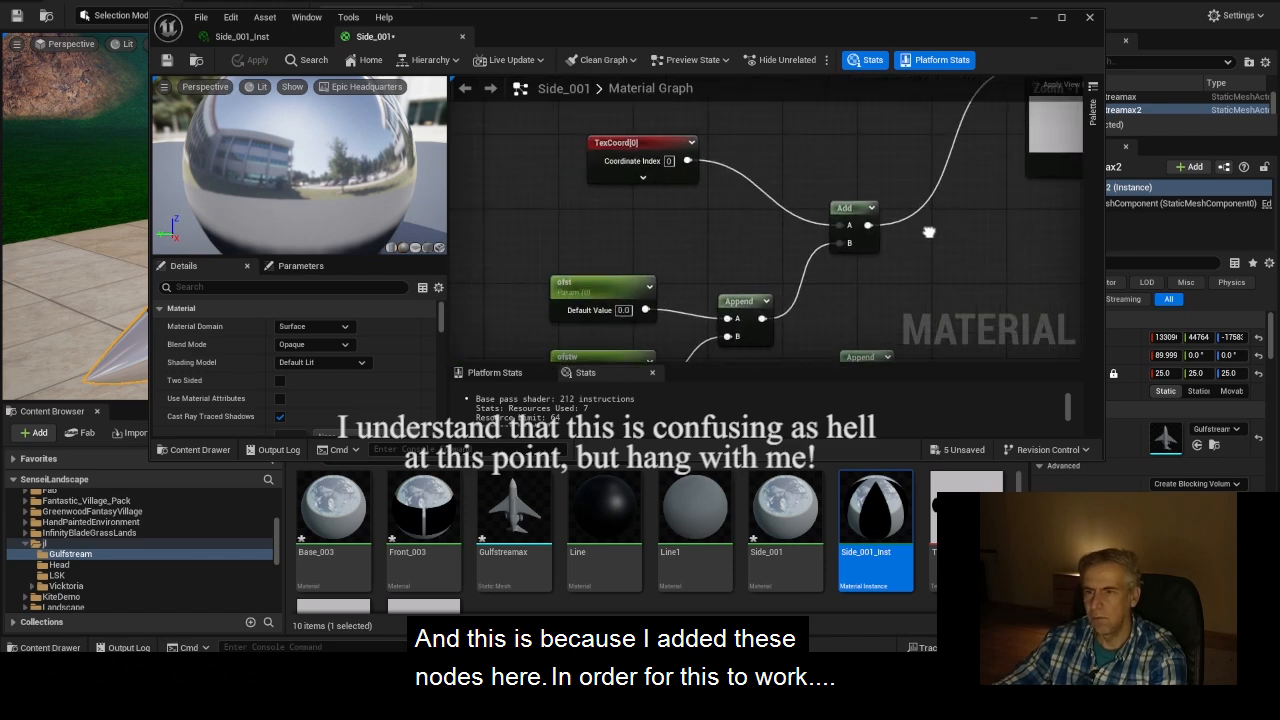
{"action": "left_click_drag", "start_coordinate": [657, 140], "coordinate": [665, 149]}
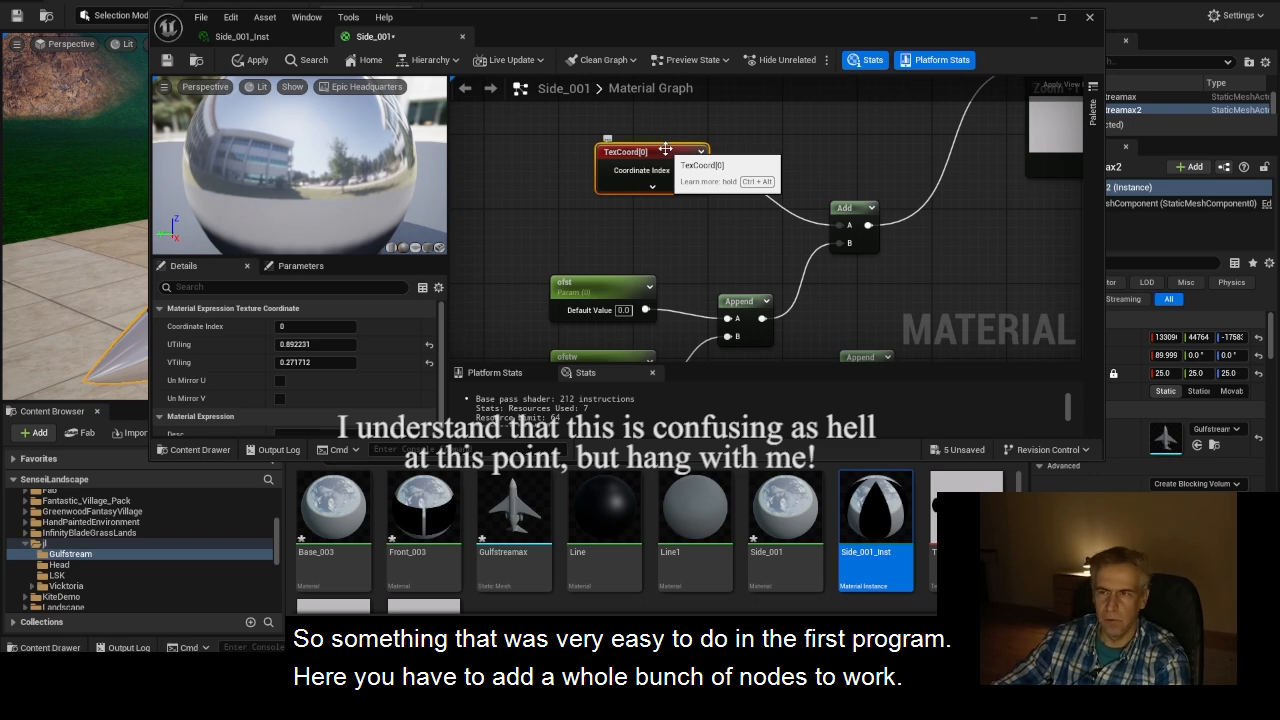
{"action": "right_click_drag", "start_coordinate": [962, 196], "coordinate": [715, 225]}
{"action": "scroll", "coordinate": [747, 249], "scroll_direction": "down", "scroll_amount": 2}
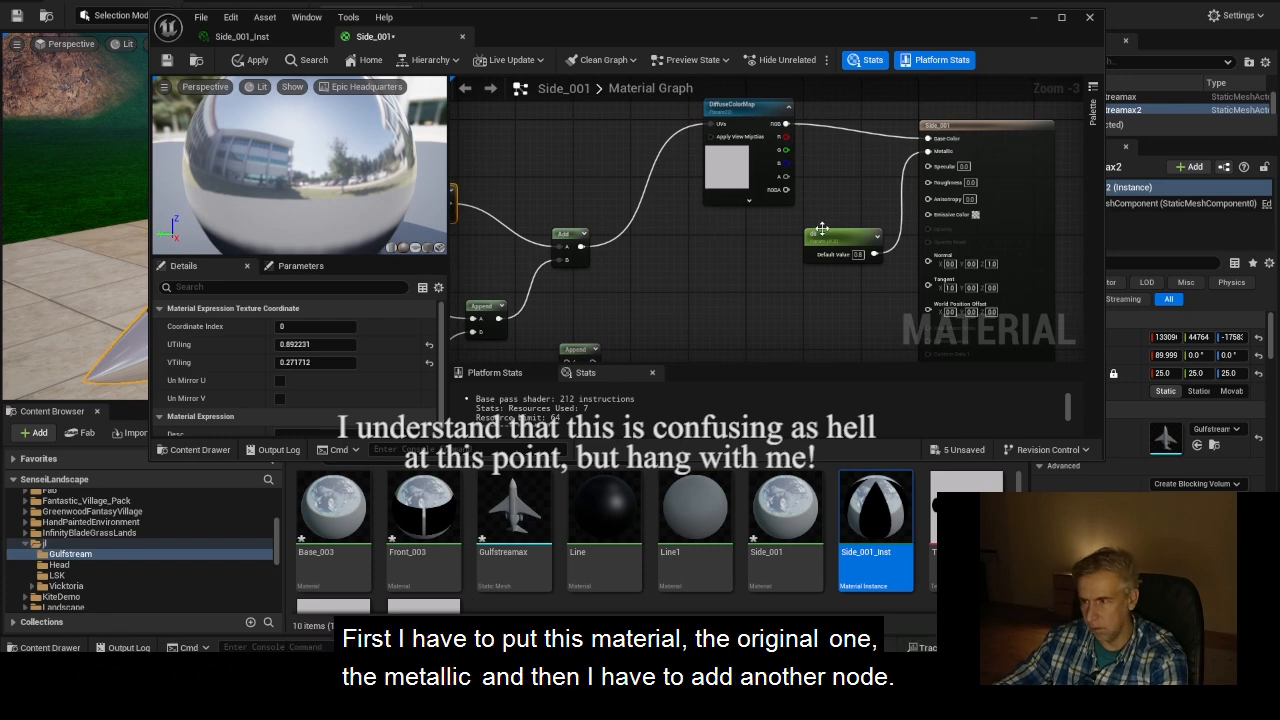
Examine the DiffuseColorMap node feeding Base Color and the scalar parameter feeding Metallic in Side_001
{"action": "left_click_drag", "start_coordinate": [830, 236], "coordinate": [815, 234]}
{"action": "right_click_drag", "start_coordinate": [656, 238], "coordinate": [658, 273]}
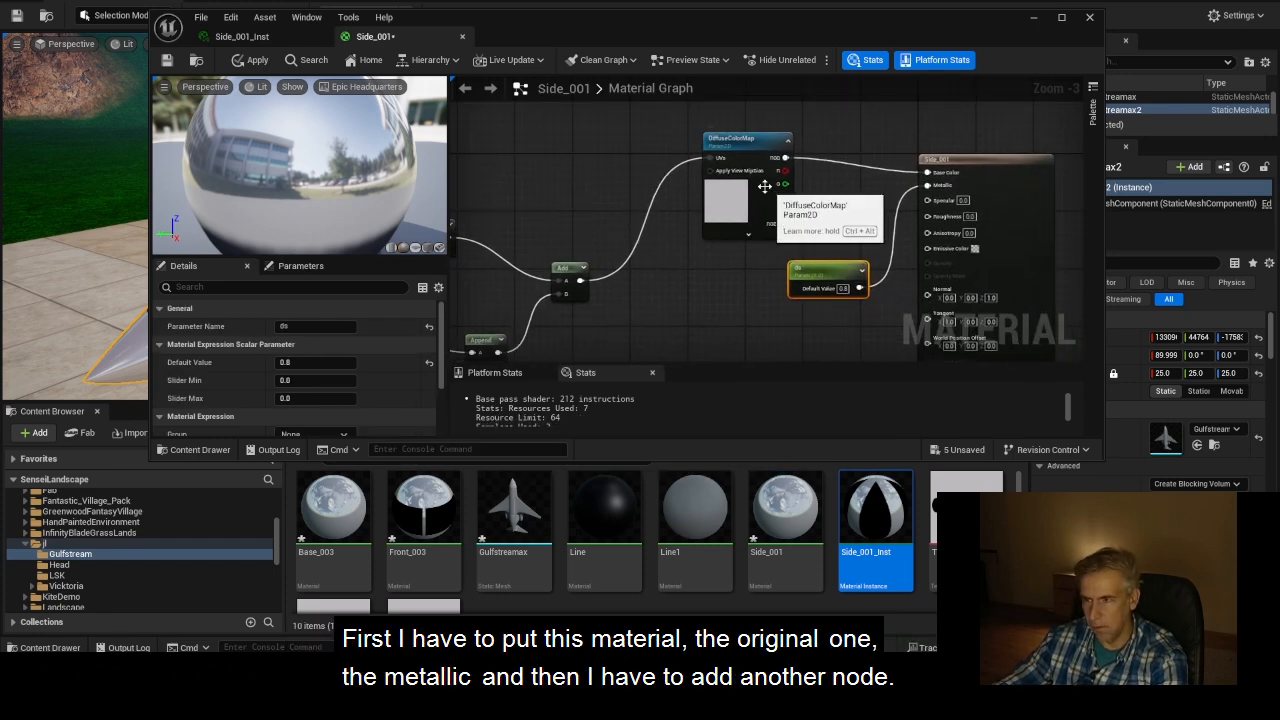
{"action": "left_click", "coordinate": [735, 200]}
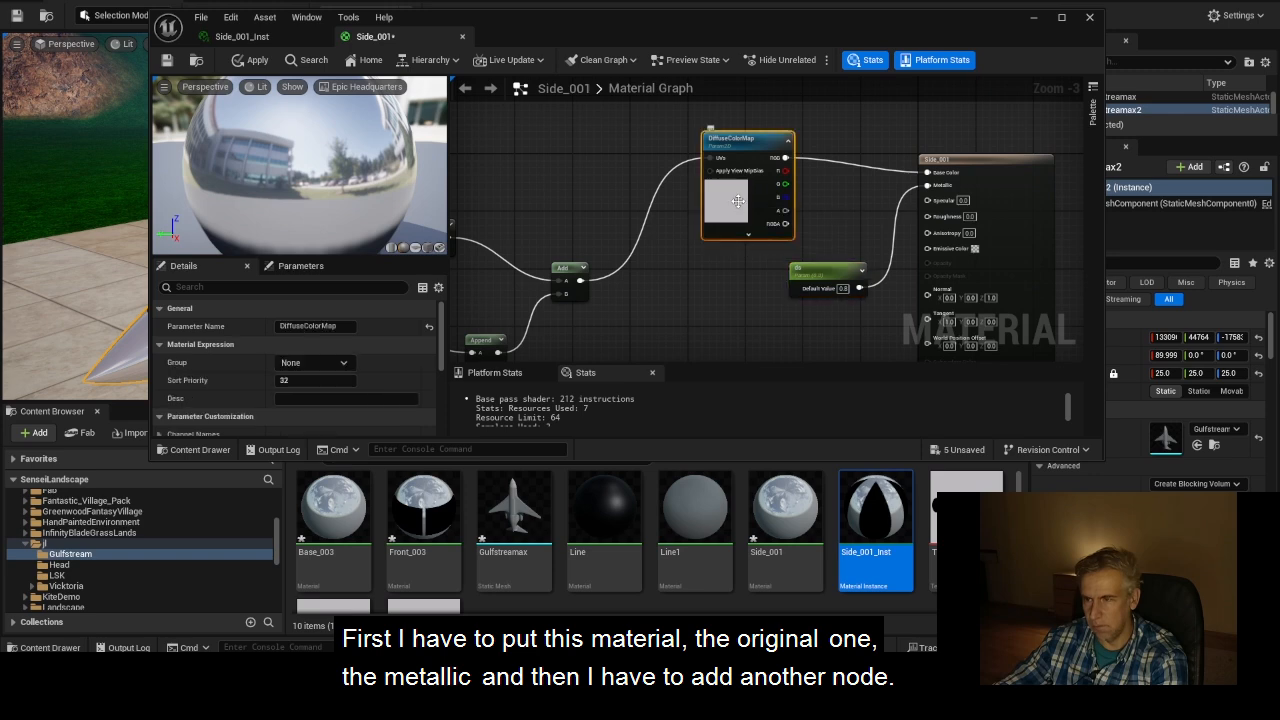
{"action": "left_click", "coordinate": [820, 268]}
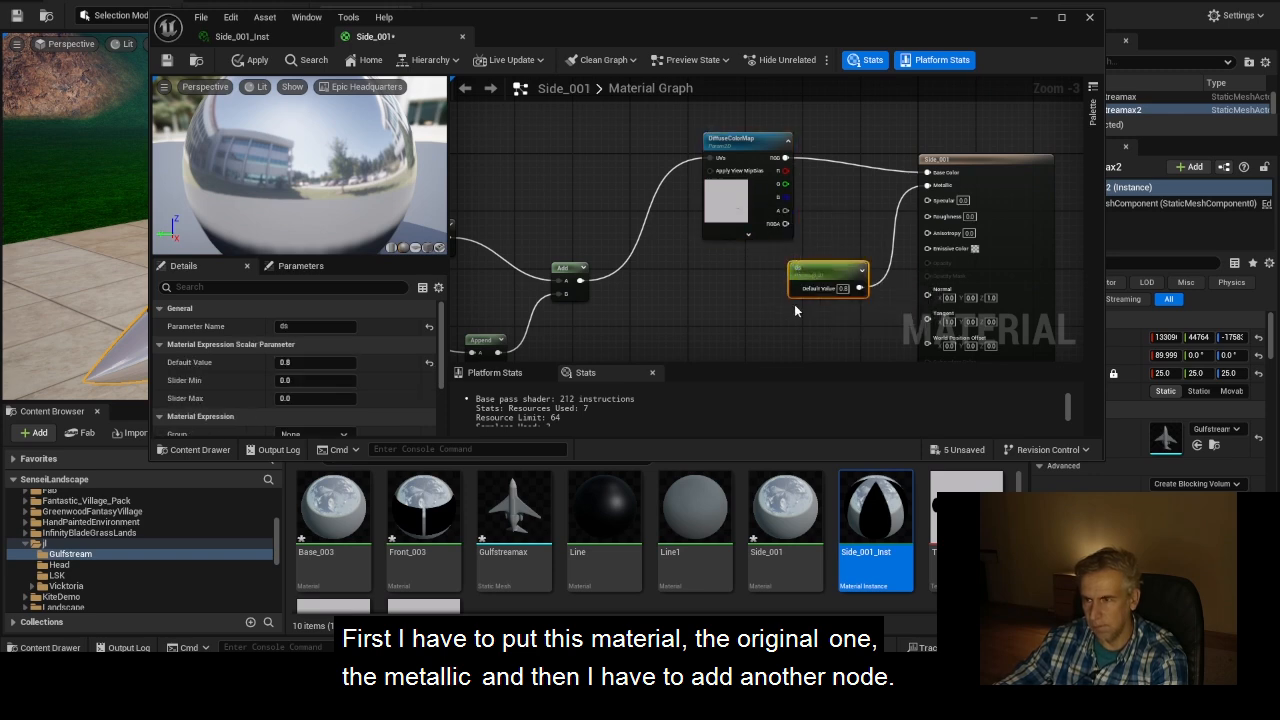
{"action": "right_click_drag", "start_coordinate": [712, 267], "coordinate": [952, 219]}
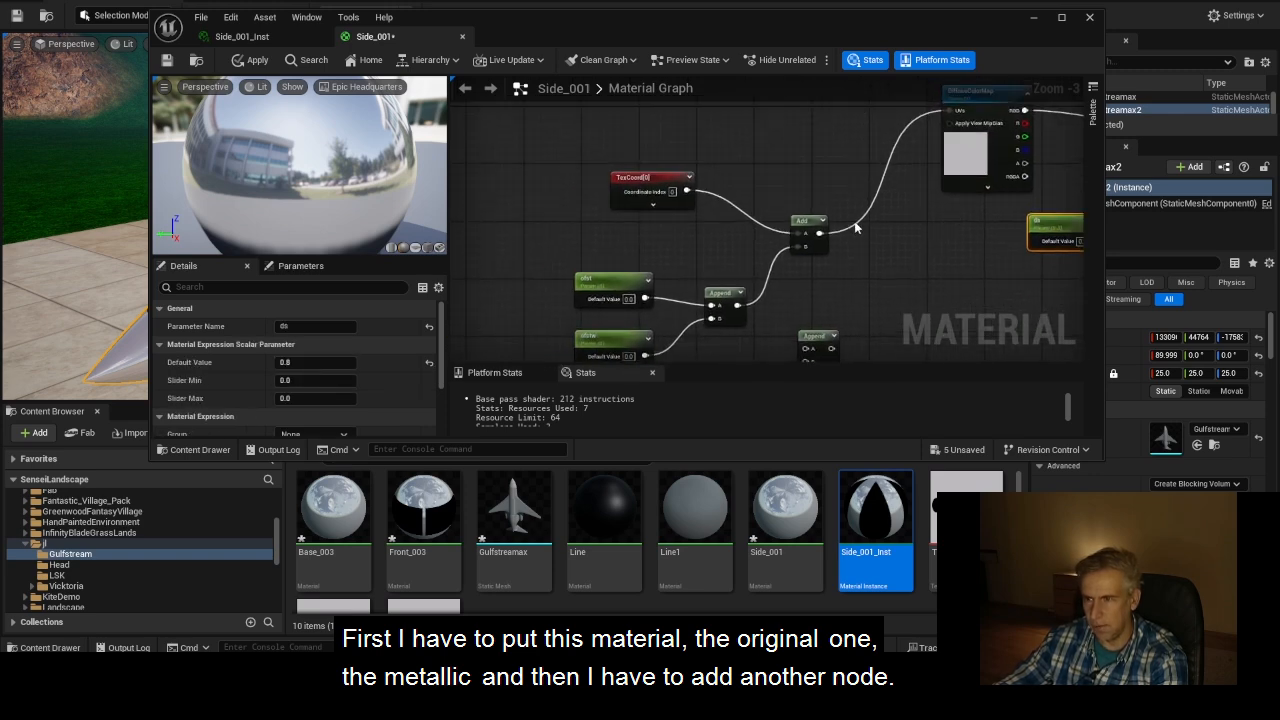
Inspect the Add node feeding DiffuseColorMap and place a spare Add node beside TexCoord
{"action": "left_click", "coordinate": [808, 222]}
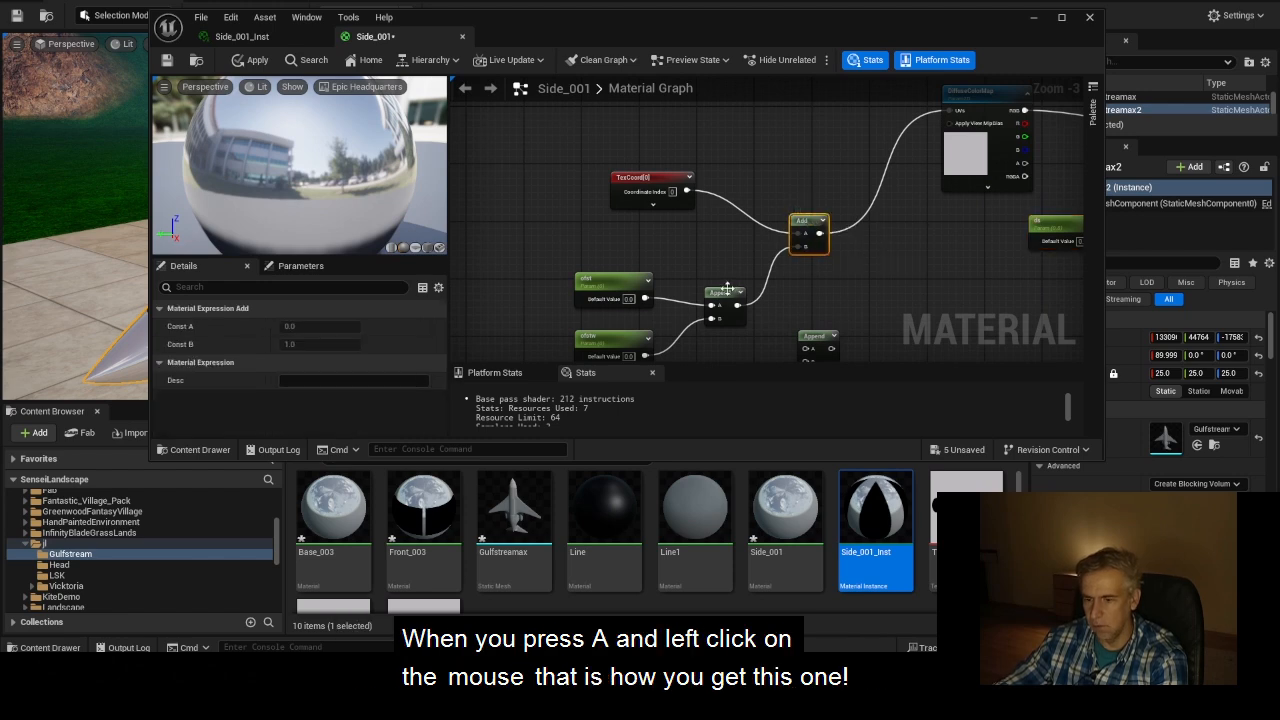
{"action": "left_click", "coordinate": [499, 179]}
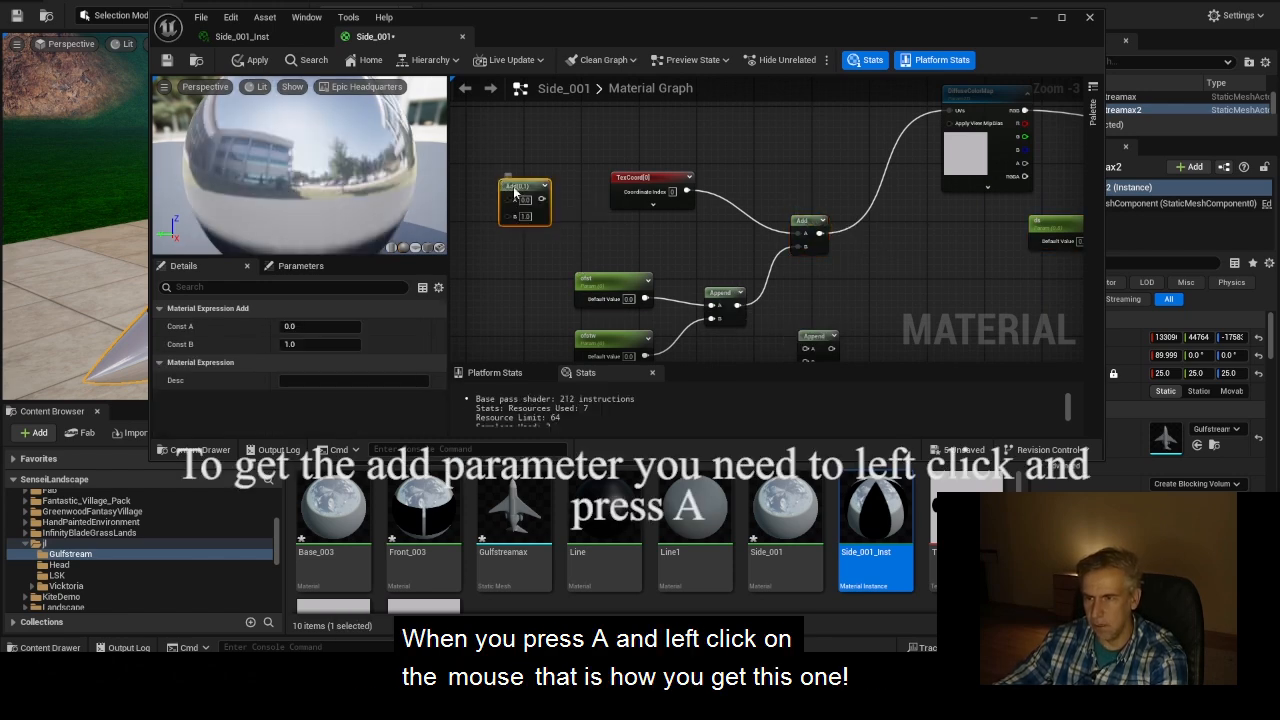
{"action": "left_click_drag", "start_coordinate": [505, 181], "coordinate": [511, 200]}
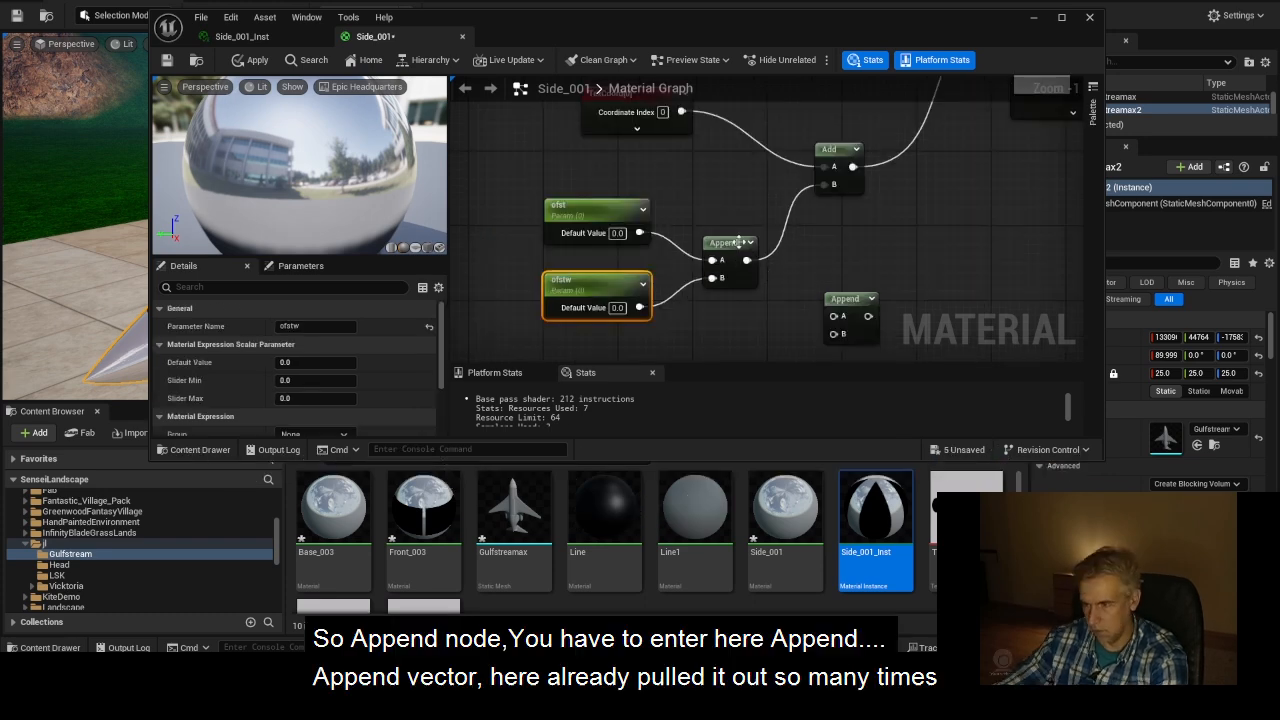
Find AppendVector among the material nodes with "append" and add one to the Side_001 graph
{"action": "left_click", "coordinate": [740, 228]}
{"action": "left_click_drag", "start_coordinate": [740, 228], "coordinate": [757, 236]}
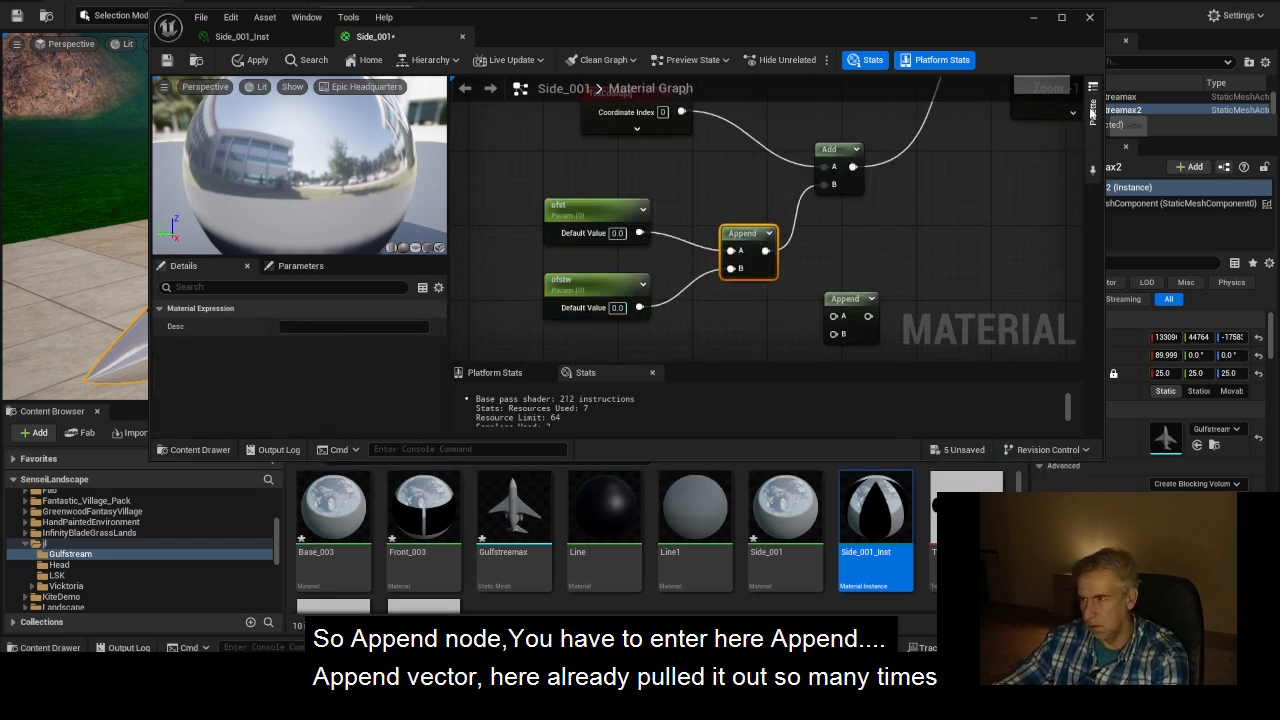
{"action": "left_click", "coordinate": [1093, 112]}
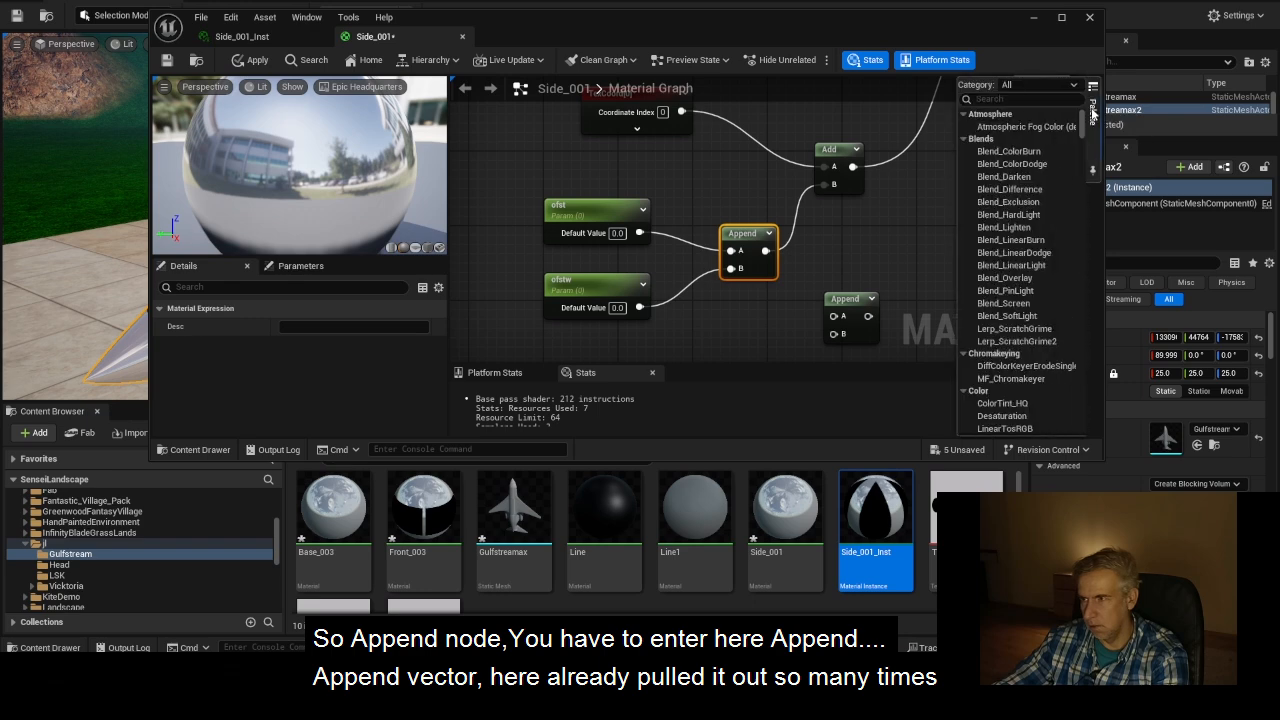
{"action": "left_click", "coordinate": [1018, 100]}
{"action": "type", "text": "append"}
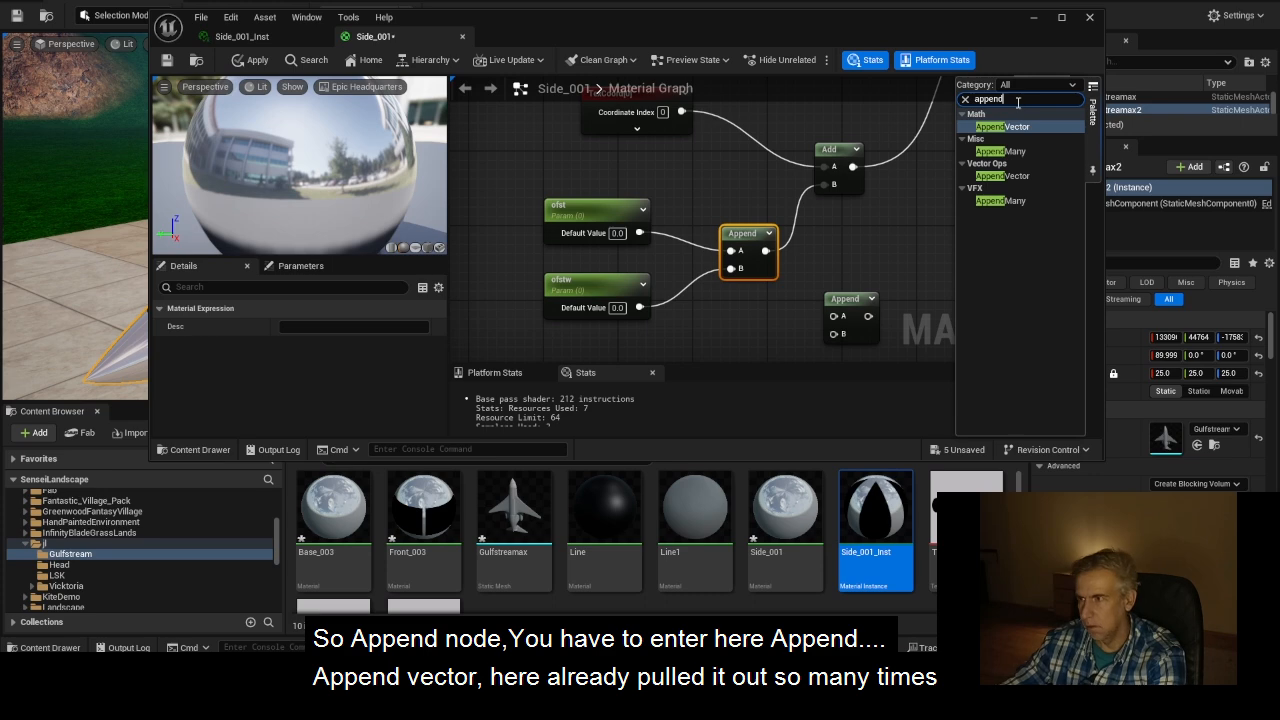
{"action": "left_click_drag", "start_coordinate": [1003, 127], "coordinate": [870, 260]}
Delete the two unconnected Append nodes from the Side_001 graph
{"action": "left_click", "coordinate": [837, 304]}
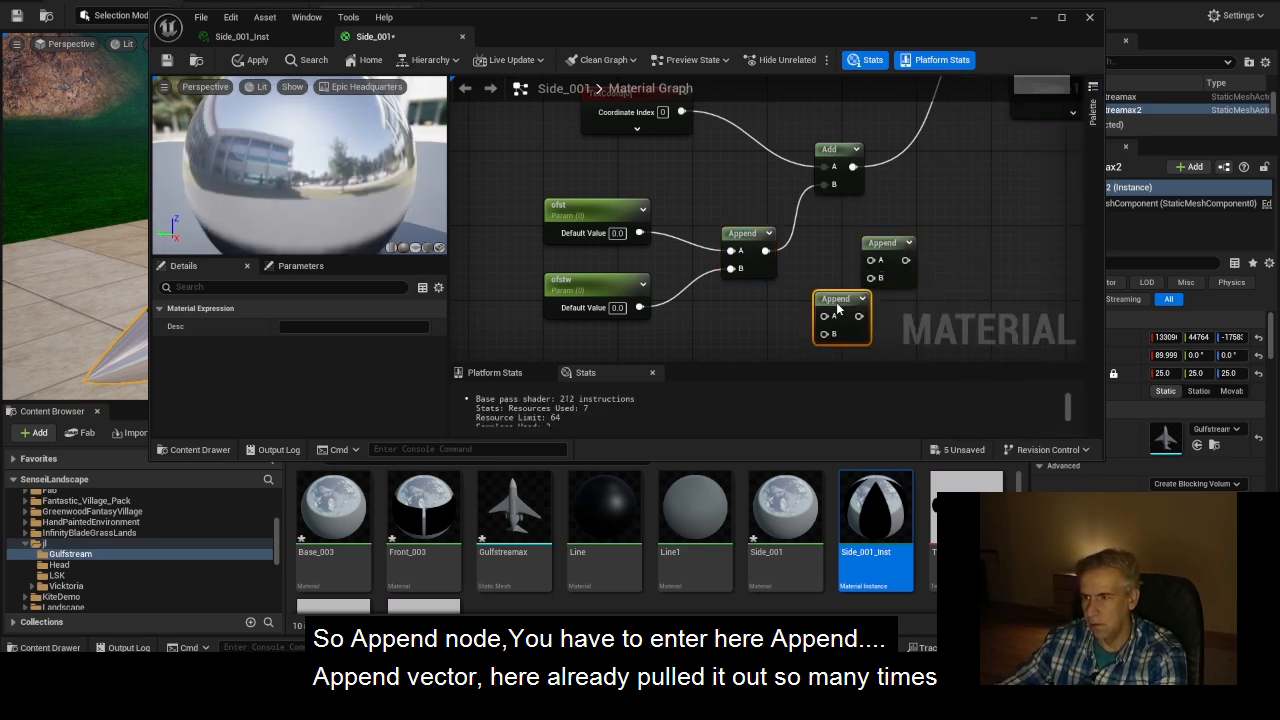
{"action": "key", "text": "Delete"}
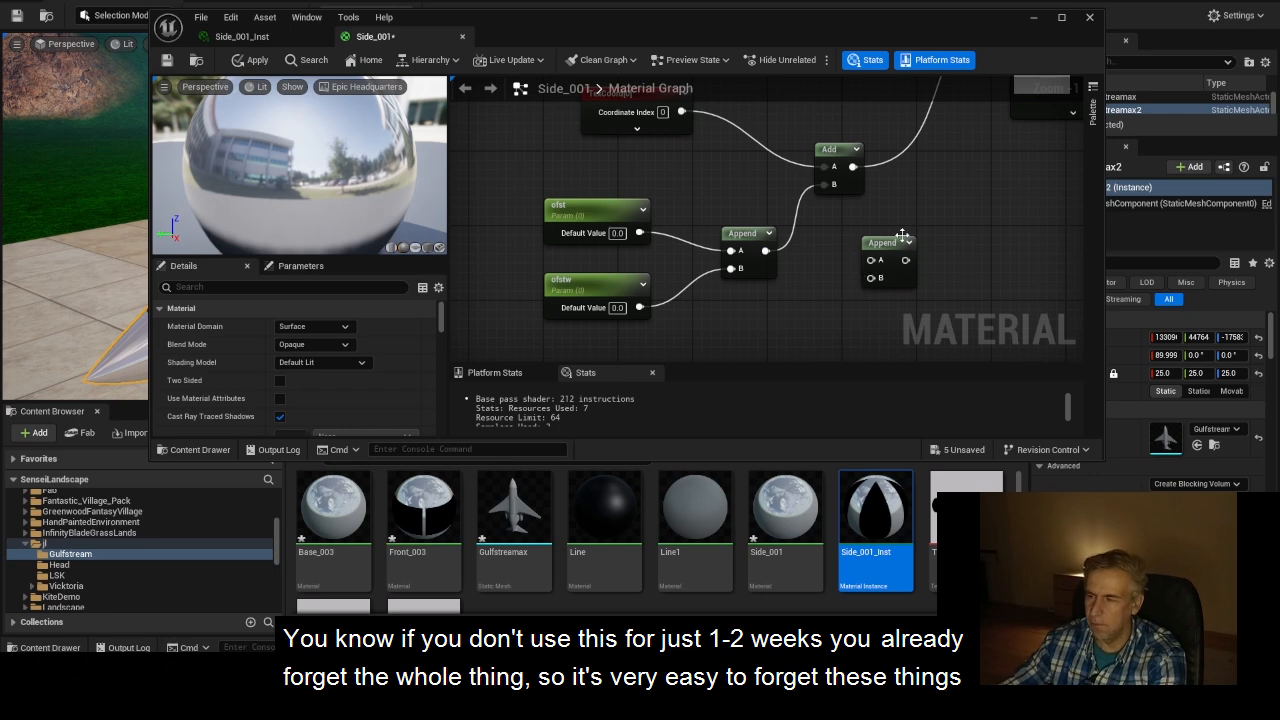
{"action": "left_click", "coordinate": [879, 244]}
{"action": "key", "text": "Delete"}
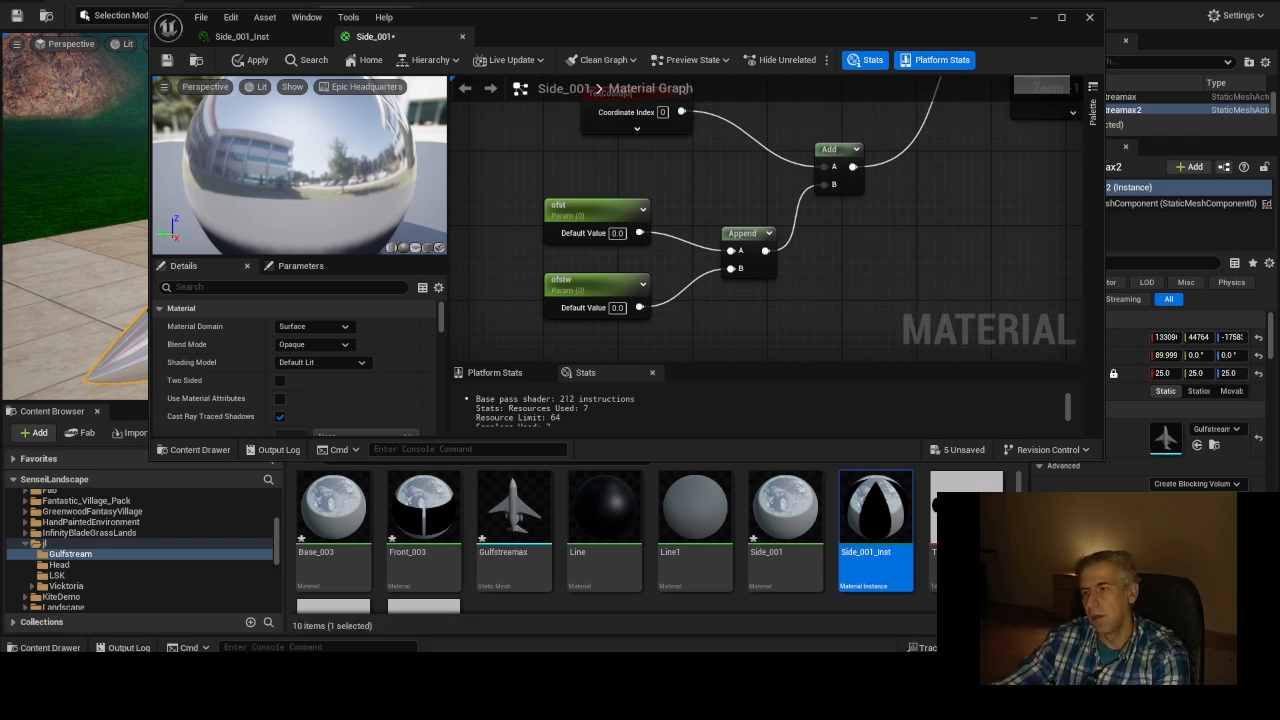
Select the TexCoord node in Side_001 and move the material editor window aside to uncover the airplane's windows
{"action": "scroll", "coordinate": [848, 247], "scroll_direction": "down", "scroll_amount": 5}
{"action": "scroll", "coordinate": [848, 247], "scroll_direction": "up", "scroll_amount": 5}
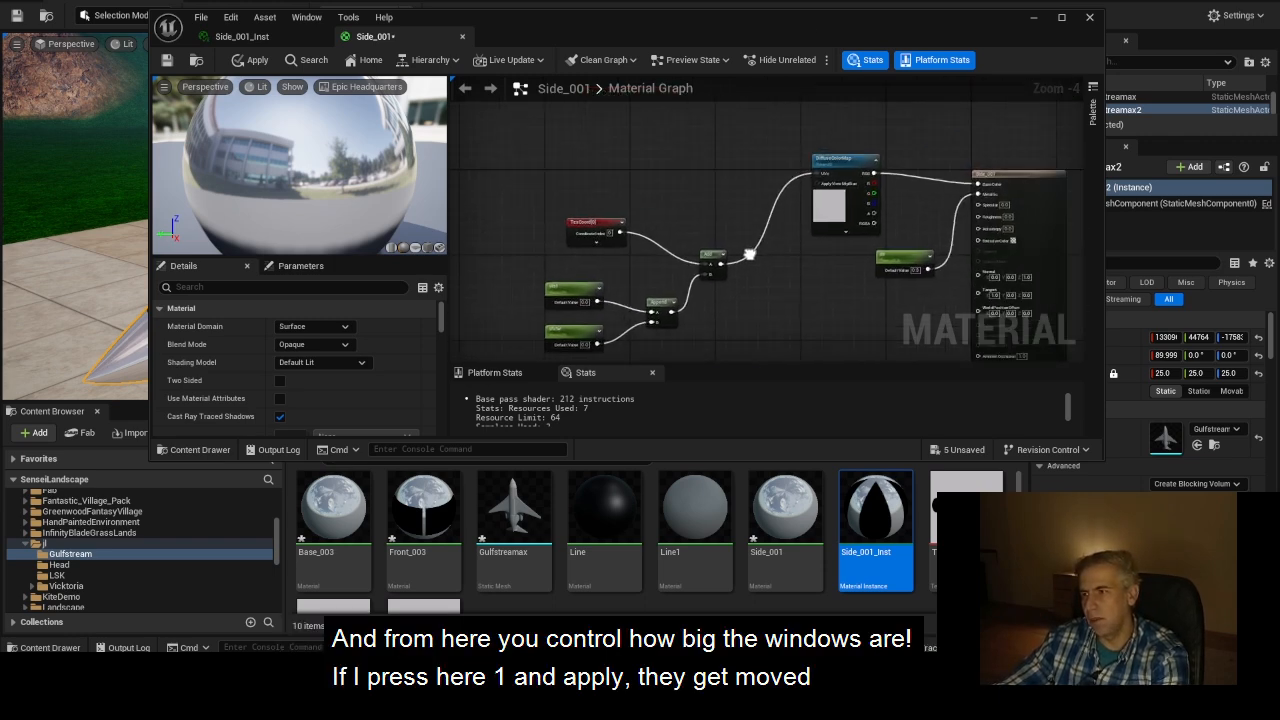
{"action": "left_click", "coordinate": [638, 117]}
{"action": "left_click_drag", "start_coordinate": [638, 117], "coordinate": [639, 127]}
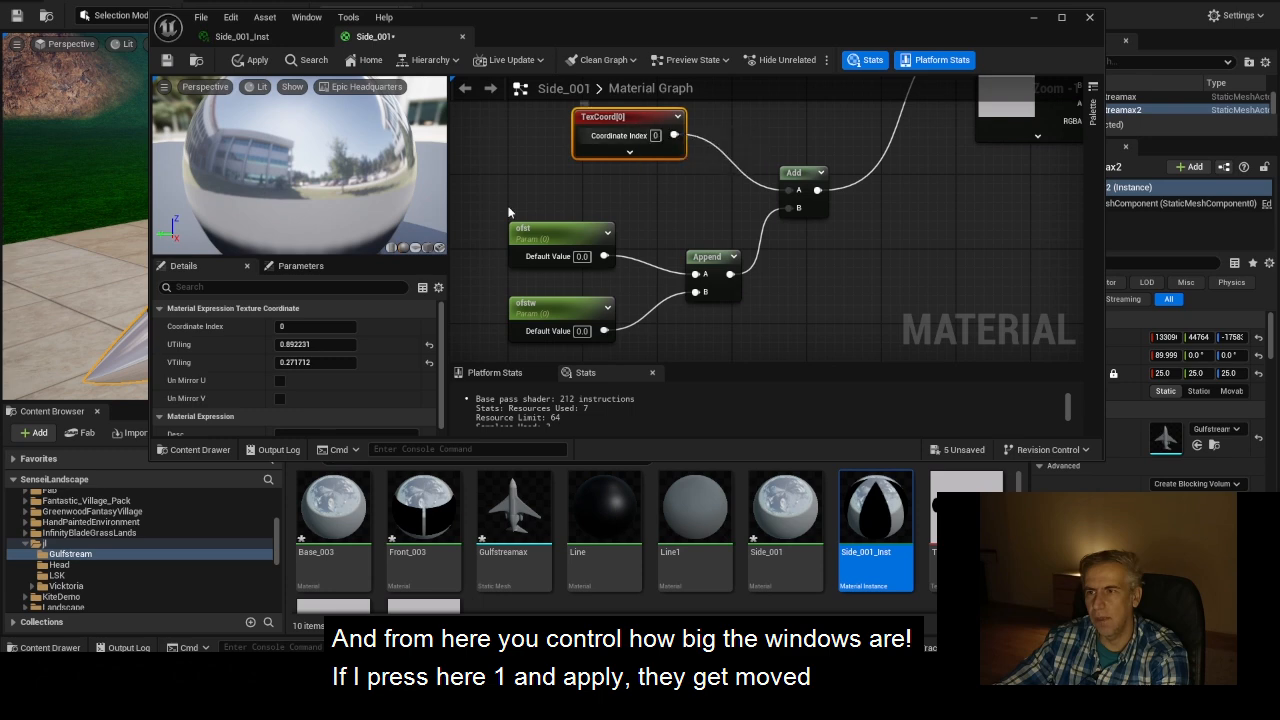
{"action": "left_click_drag", "start_coordinate": [566, 33], "coordinate": [906, 138]}
Try a UTiling of 1 on the TexCoord node and apply the material to the airplane's side windows
{"action": "left_click", "coordinate": [646, 452]}
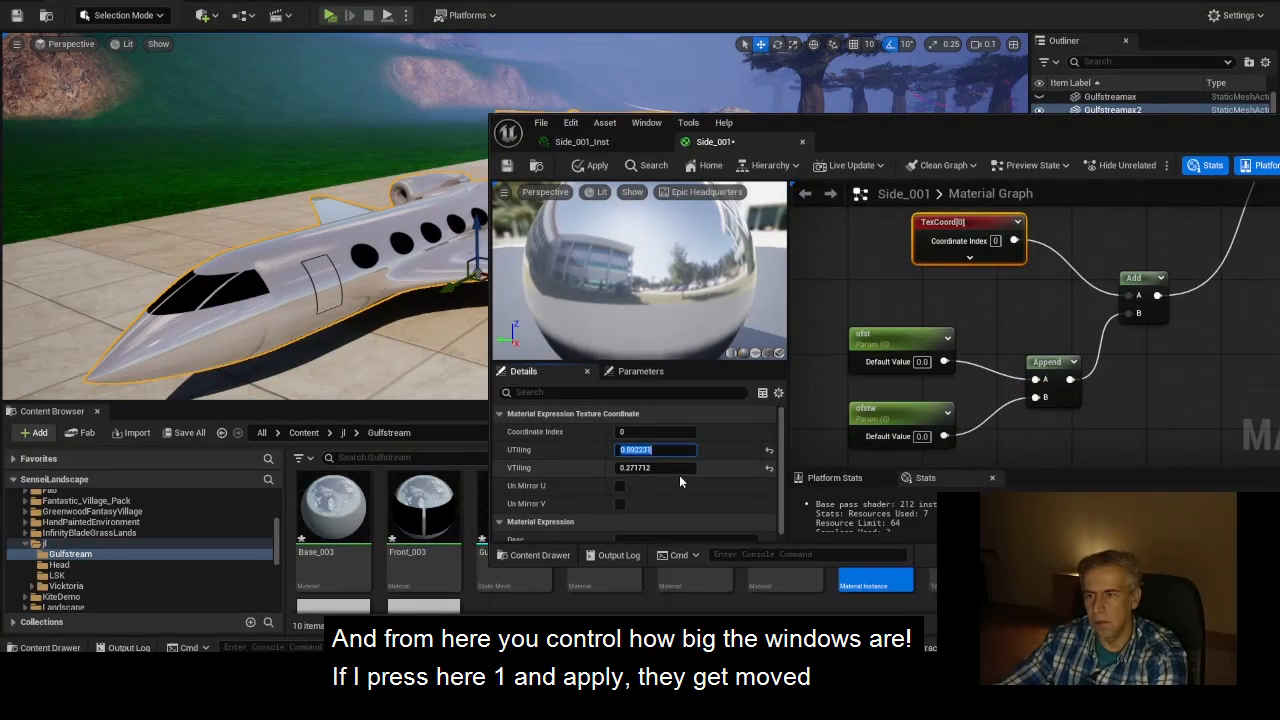
{"action": "type", "text": "1"}
{"action": "key", "text": "Tab"}
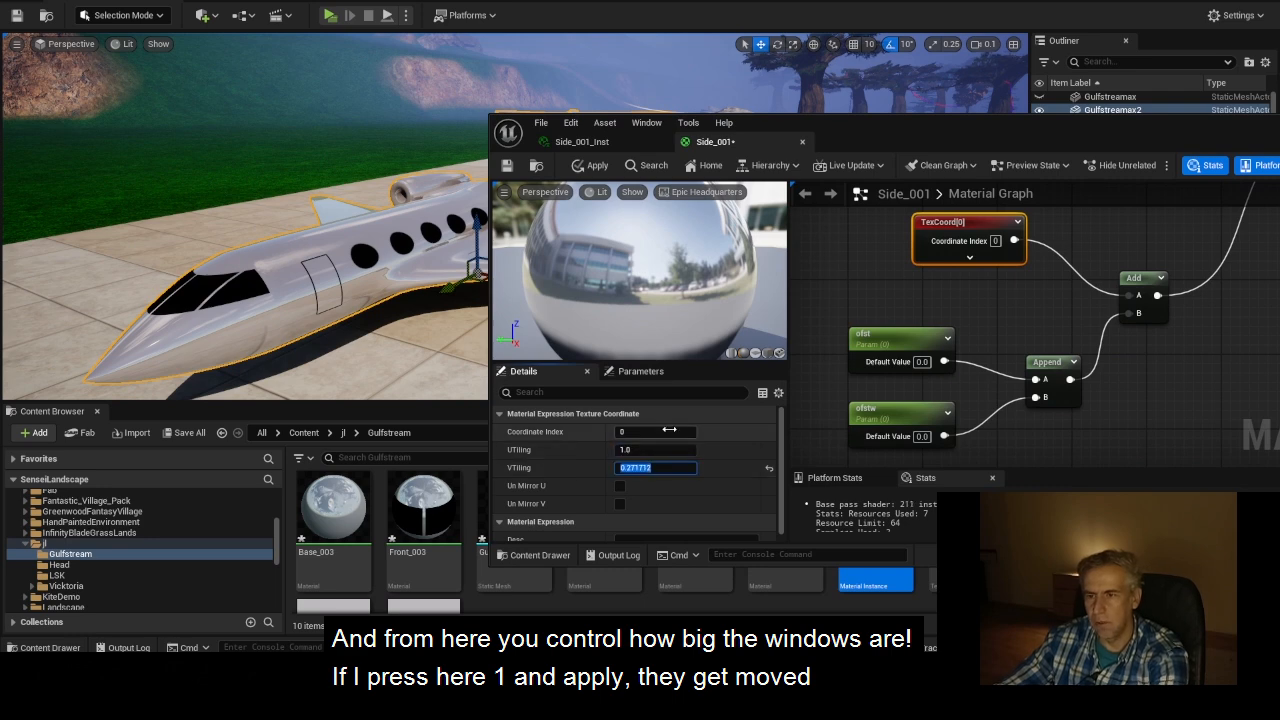
{"action": "left_click", "coordinate": [598, 166]}
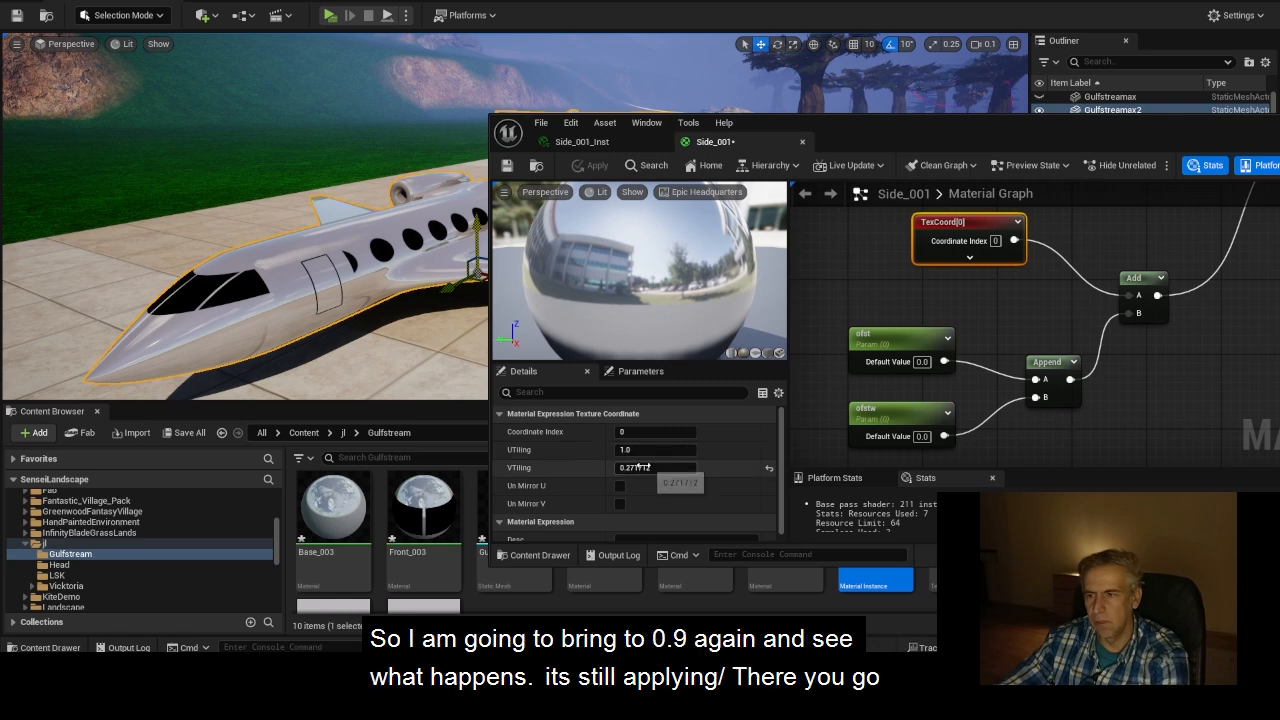
Set the TexCoord node's UTiling to 0.9, apply the material and check the airplane's side windows
{"action": "left_click", "coordinate": [632, 452]}
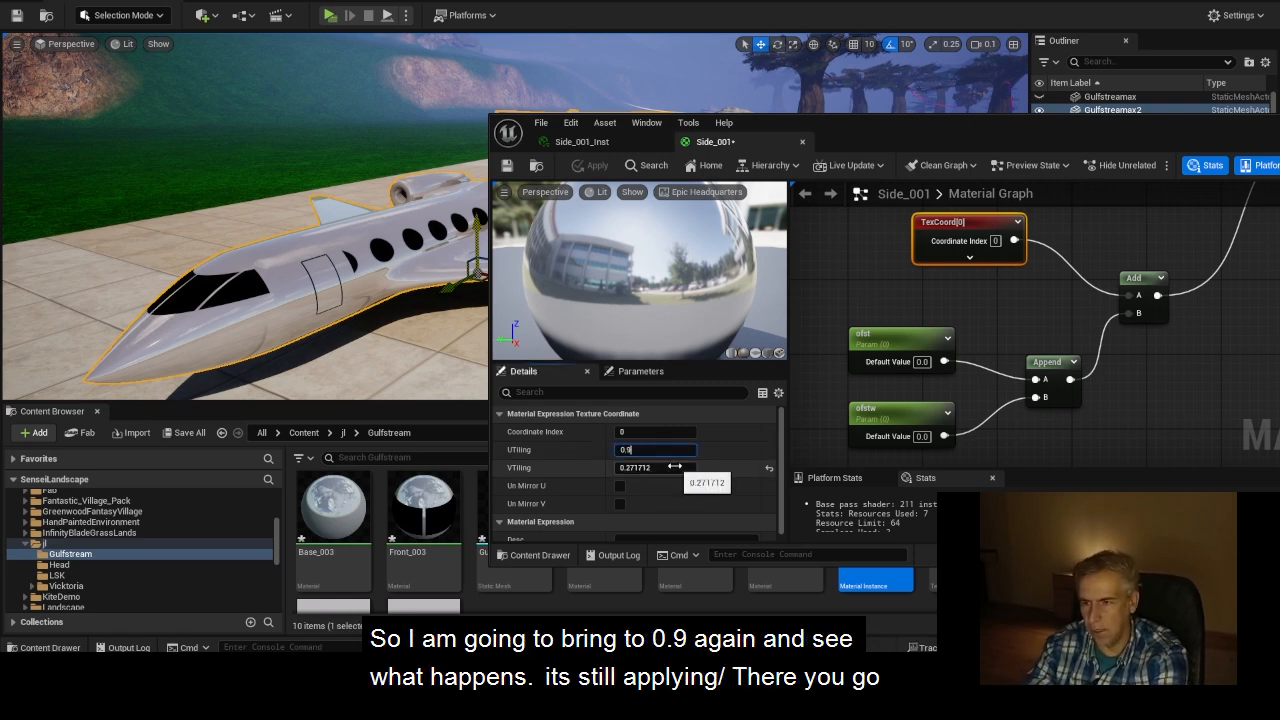
{"action": "key", "text": "Return"}
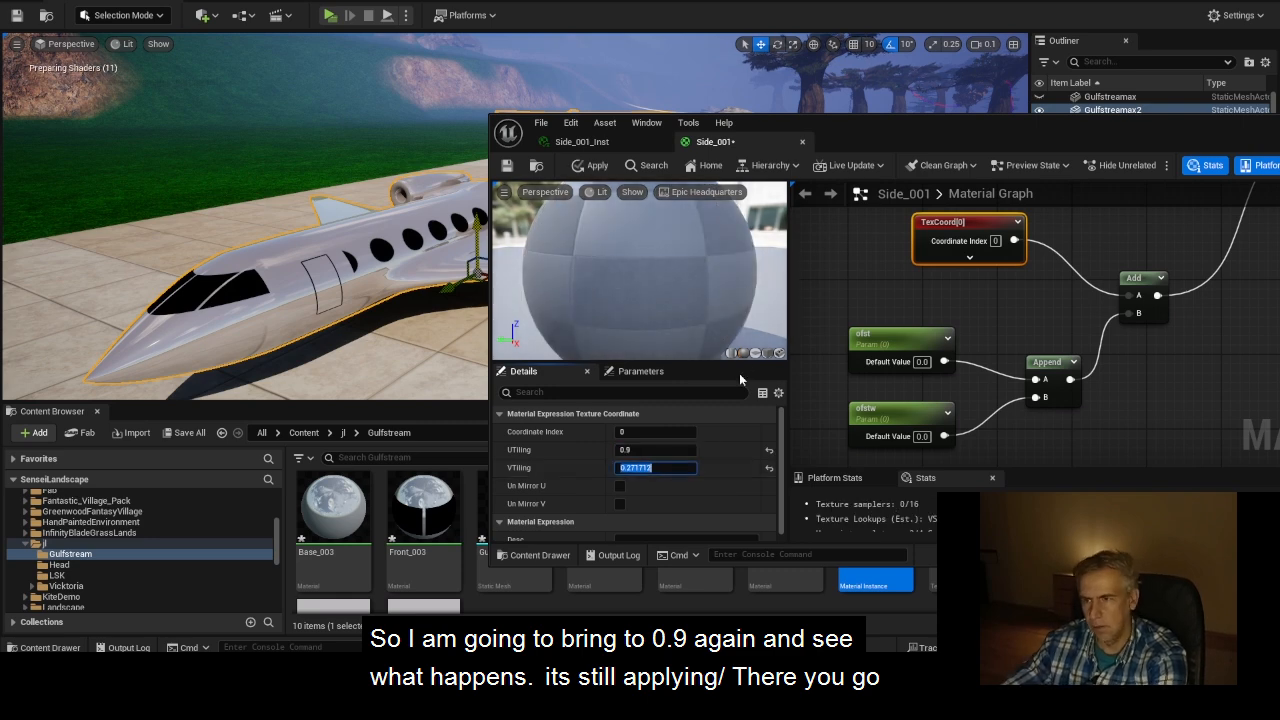
{"action": "left_click", "coordinate": [675, 467]}
{"action": "left_click", "coordinate": [594, 166]}
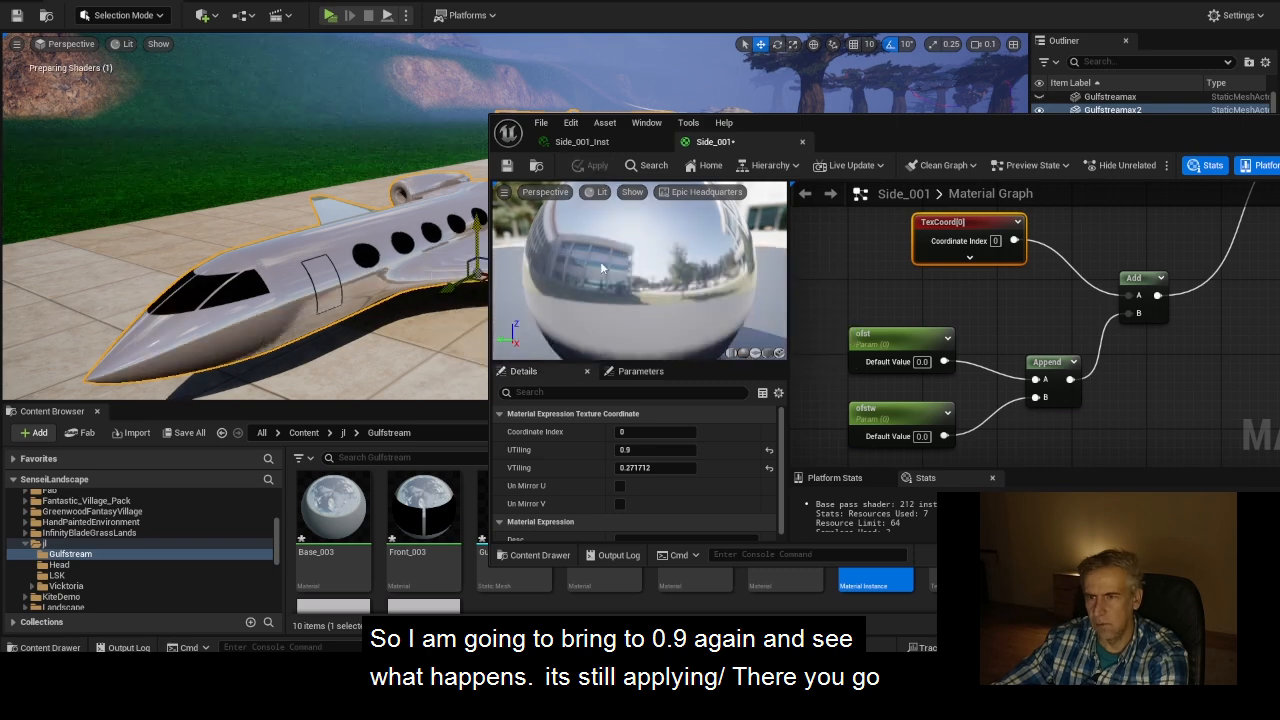
{"action": "scroll", "coordinate": [401, 270], "scroll_direction": "down", "scroll_amount": 1}
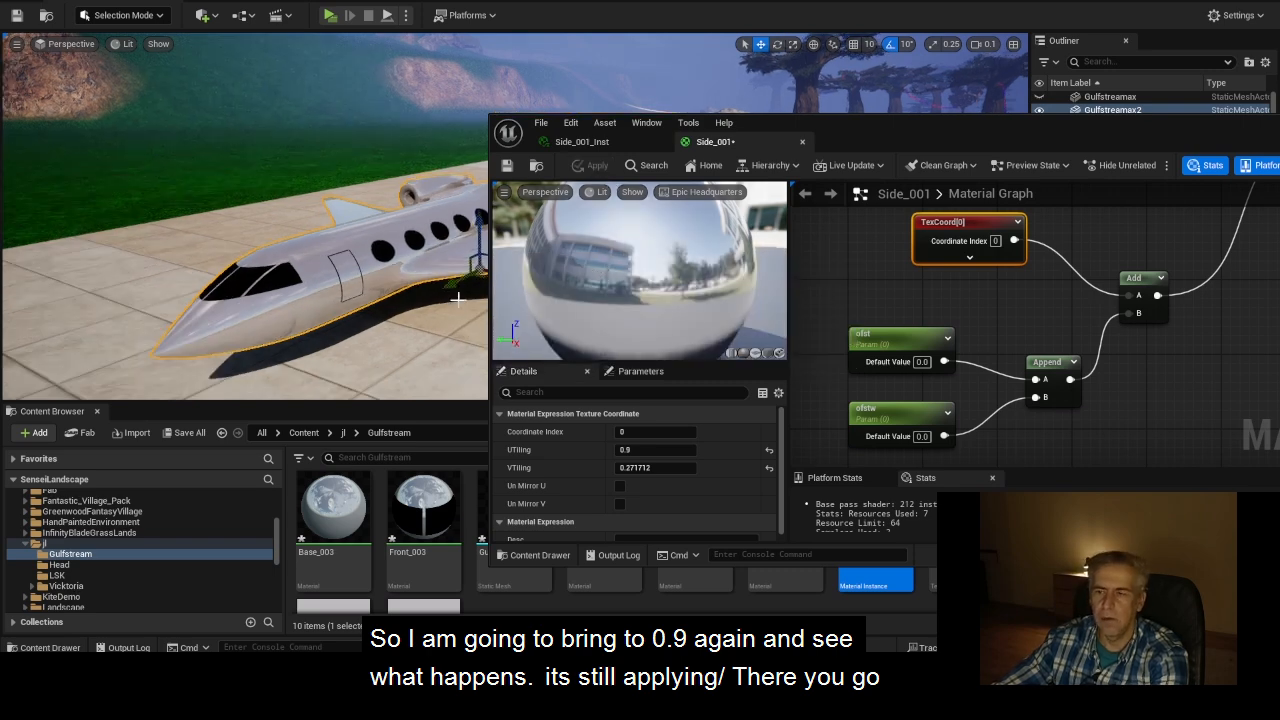
Try a VTiling of 0.1 on the TexCoord node and apply the material to the airplane's side windows
{"action": "left_click", "coordinate": [656, 468]}
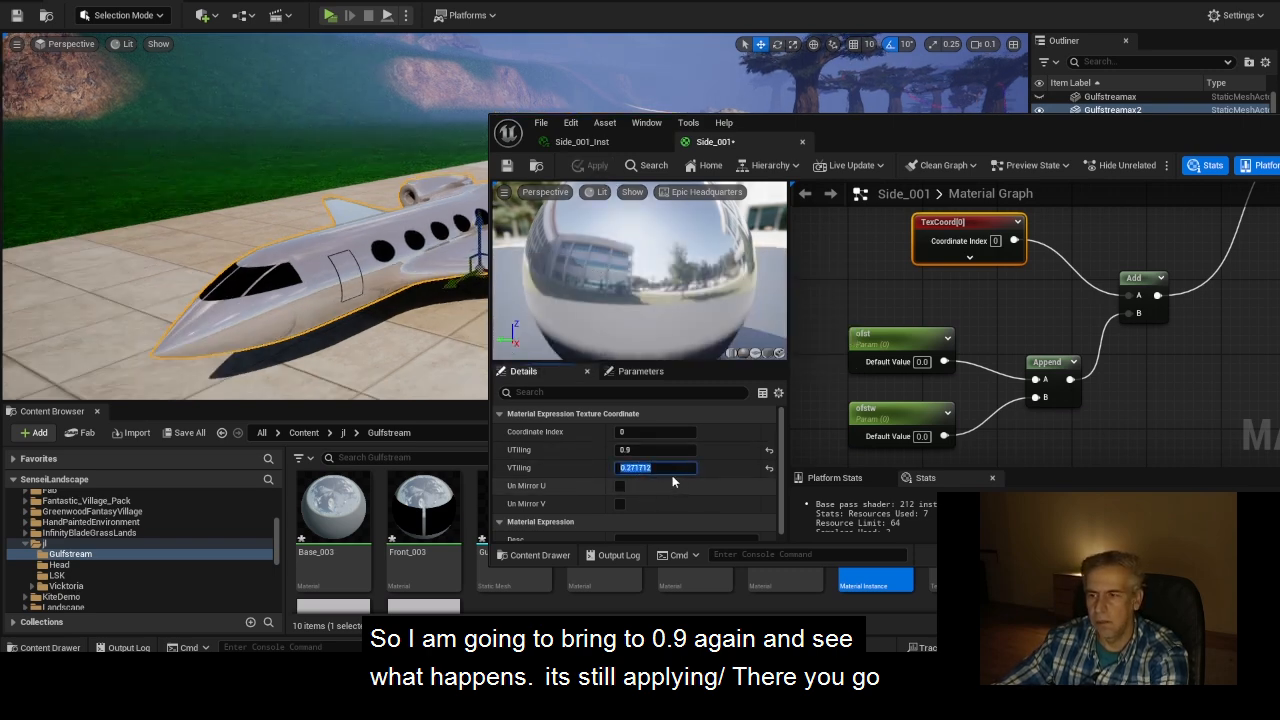
{"action": "left_click", "coordinate": [667, 470]}
{"action": "left_click_drag", "start_coordinate": [672, 470], "coordinate": [639, 469]}
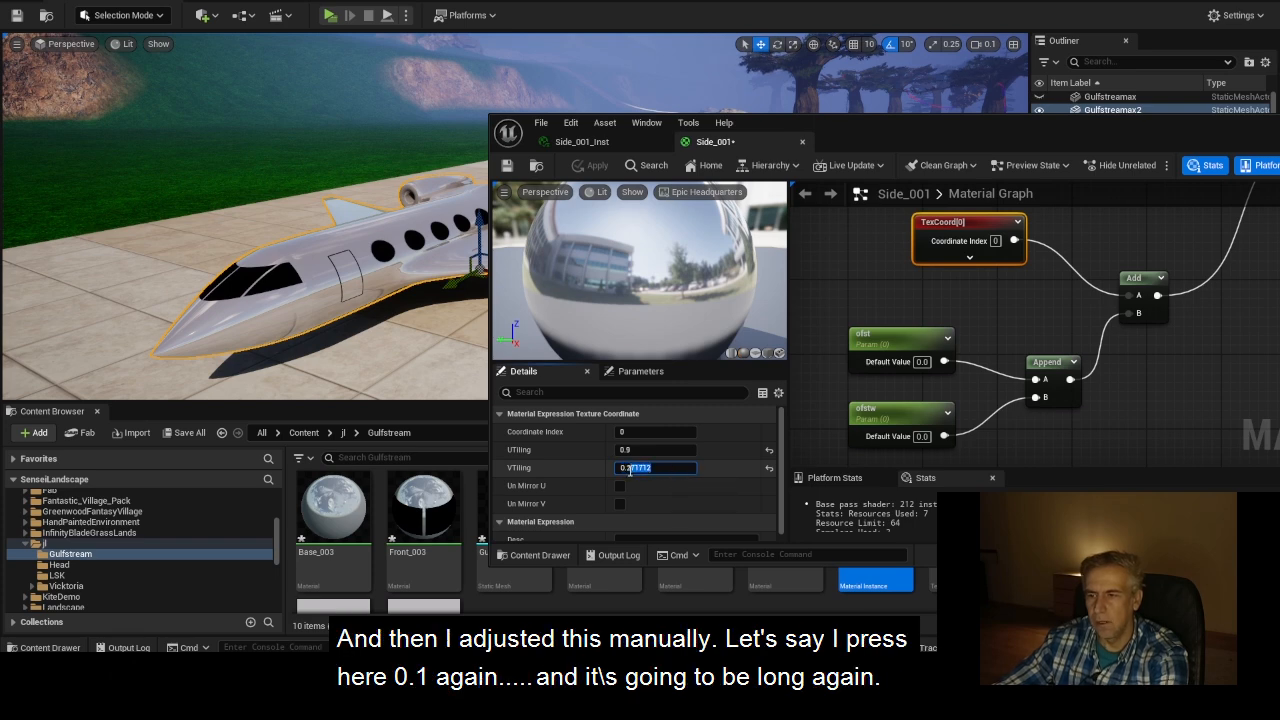
{"action": "key", "text": "BackSpace"}
{"action": "key", "text": "BackSpace"}
{"action": "type", "text": "1"}
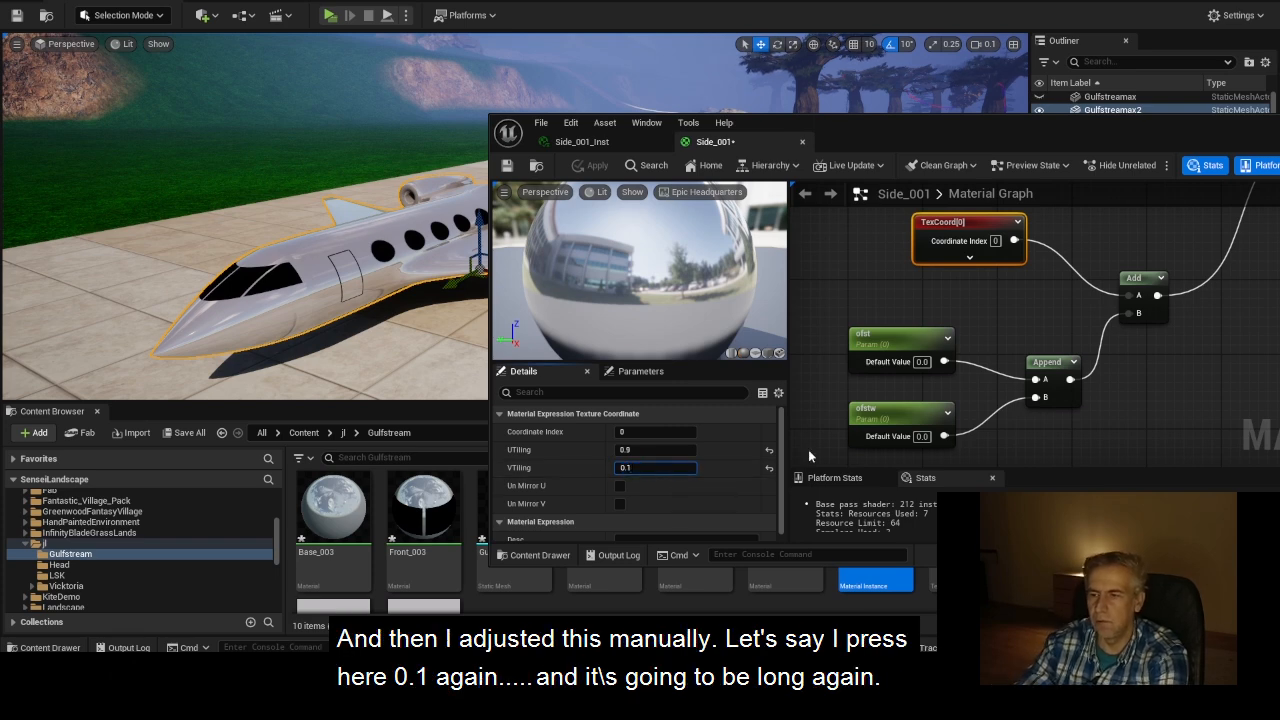
{"action": "key", "text": "Return"}
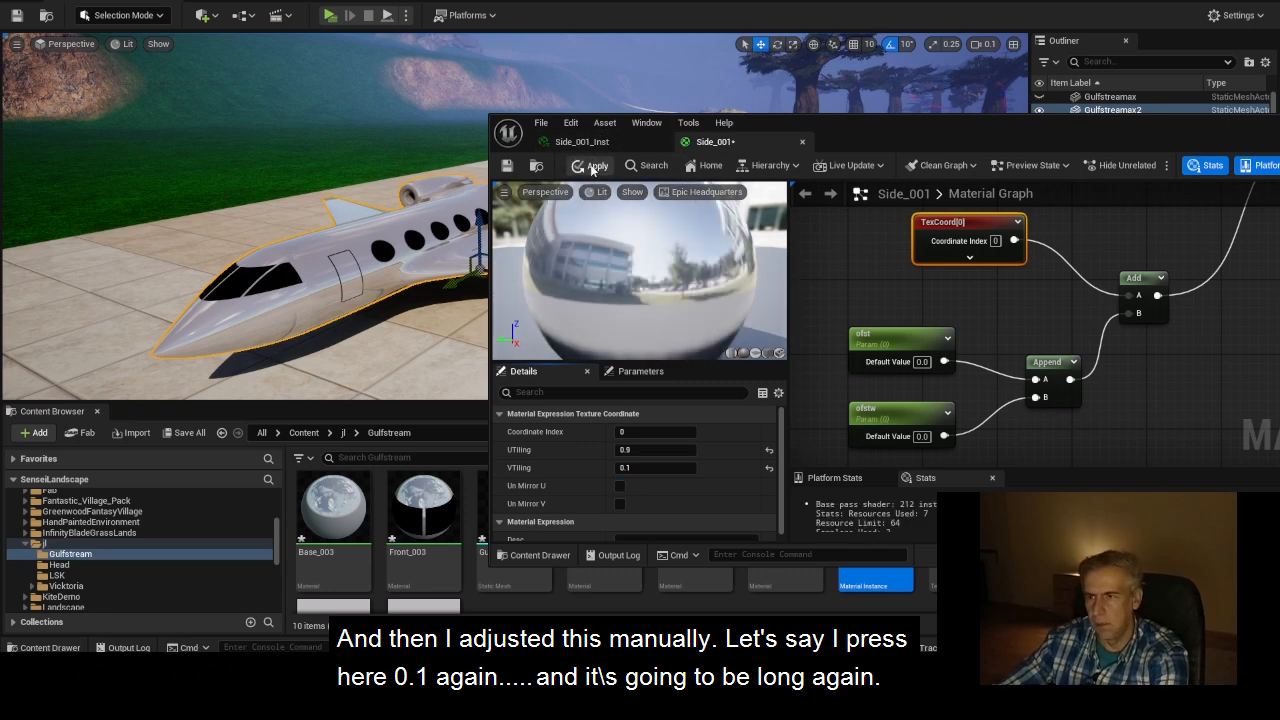
{"action": "left_click", "coordinate": [593, 167]}
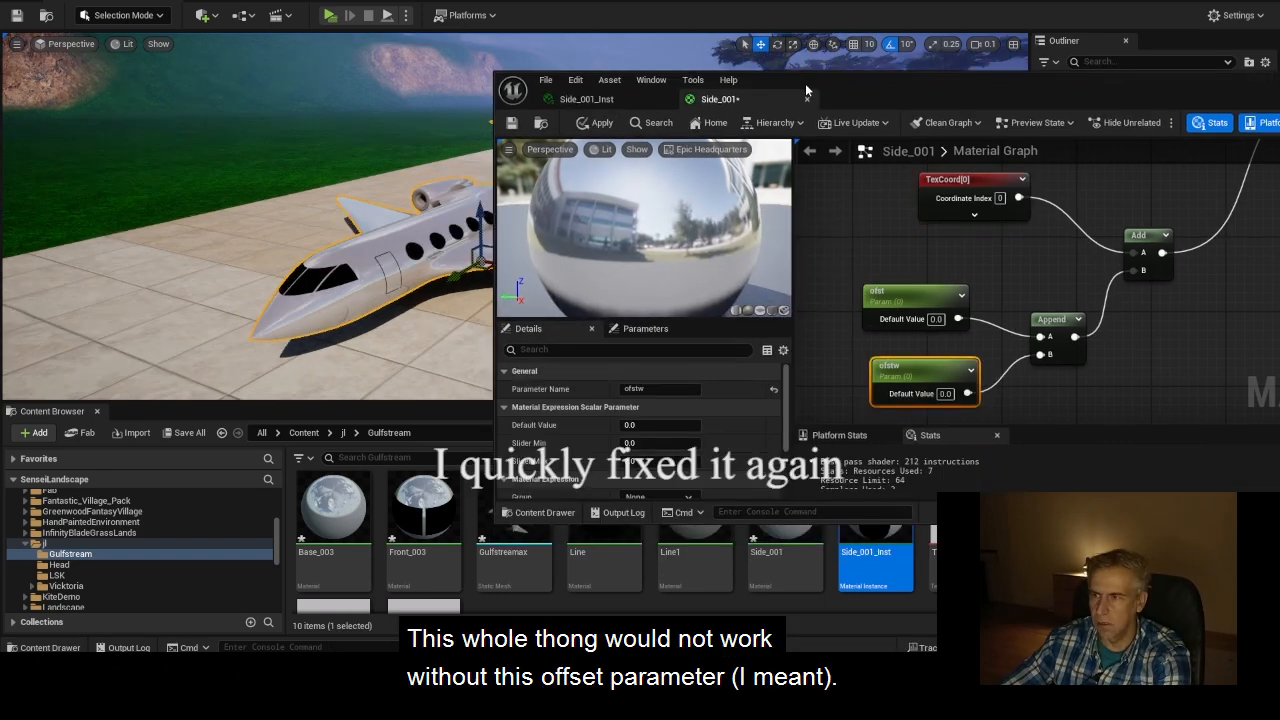
Line up the ofst parameter node above the ofstw node in the Side_001 graph
{"action": "left_click_drag", "start_coordinate": [806, 88], "coordinate": [886, 43]}
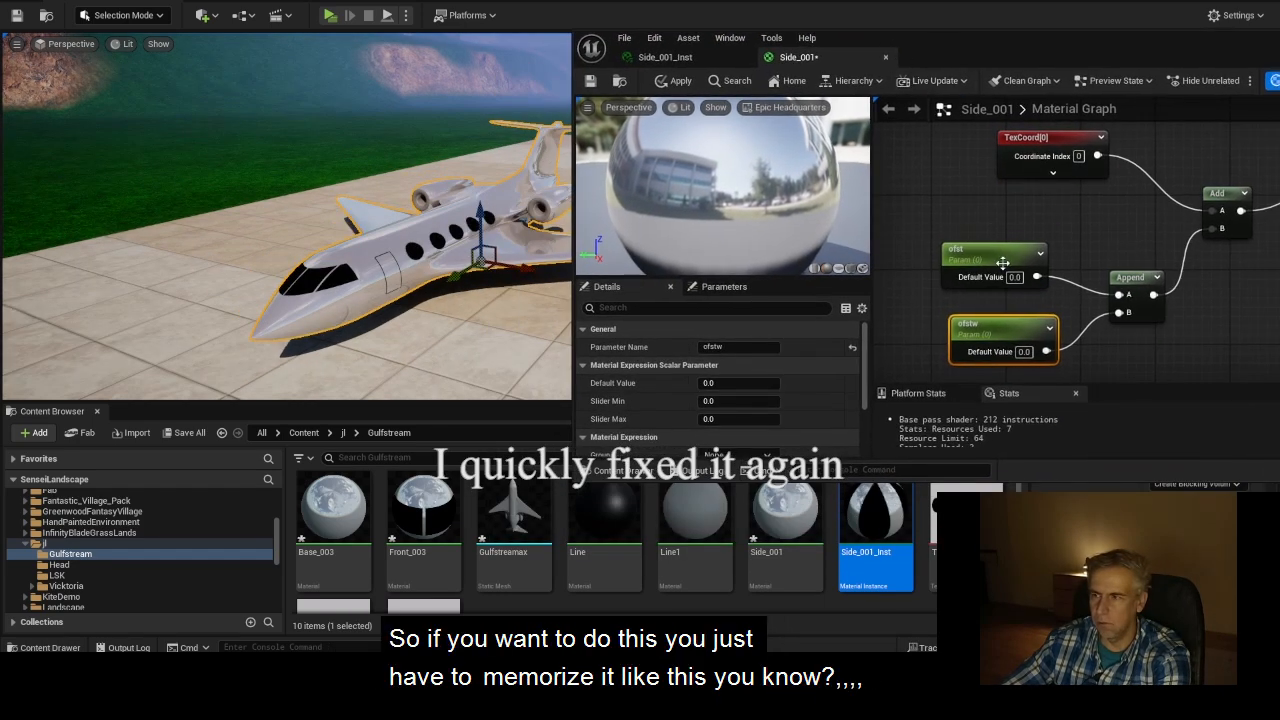
{"action": "left_click_drag", "start_coordinate": [1005, 253], "coordinate": [993, 244]}
{"action": "left_click_drag", "start_coordinate": [1014, 47], "coordinate": [920, 119]}
{"action": "scroll", "coordinate": [1009, 302], "scroll_direction": "down", "scroll_amount": 1}
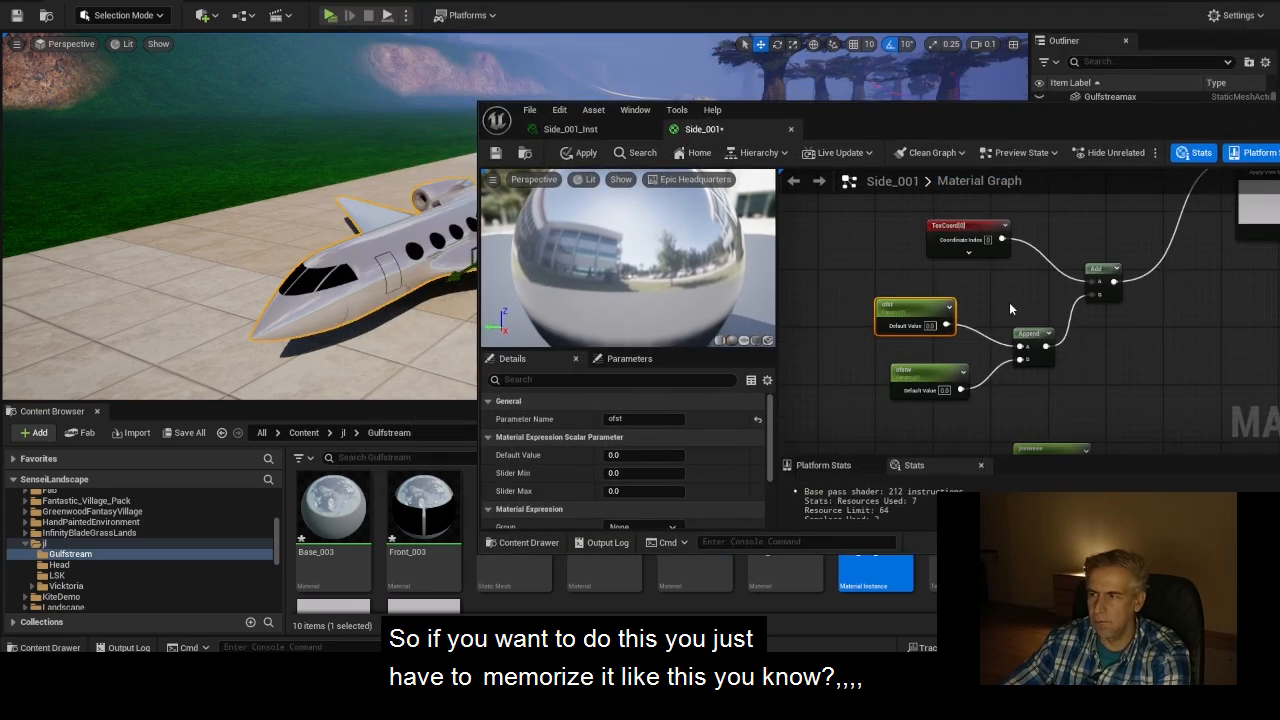
{"action": "scroll", "coordinate": [1009, 302], "scroll_direction": "up", "scroll_amount": 2}
{"action": "left_click", "coordinate": [1032, 345]}
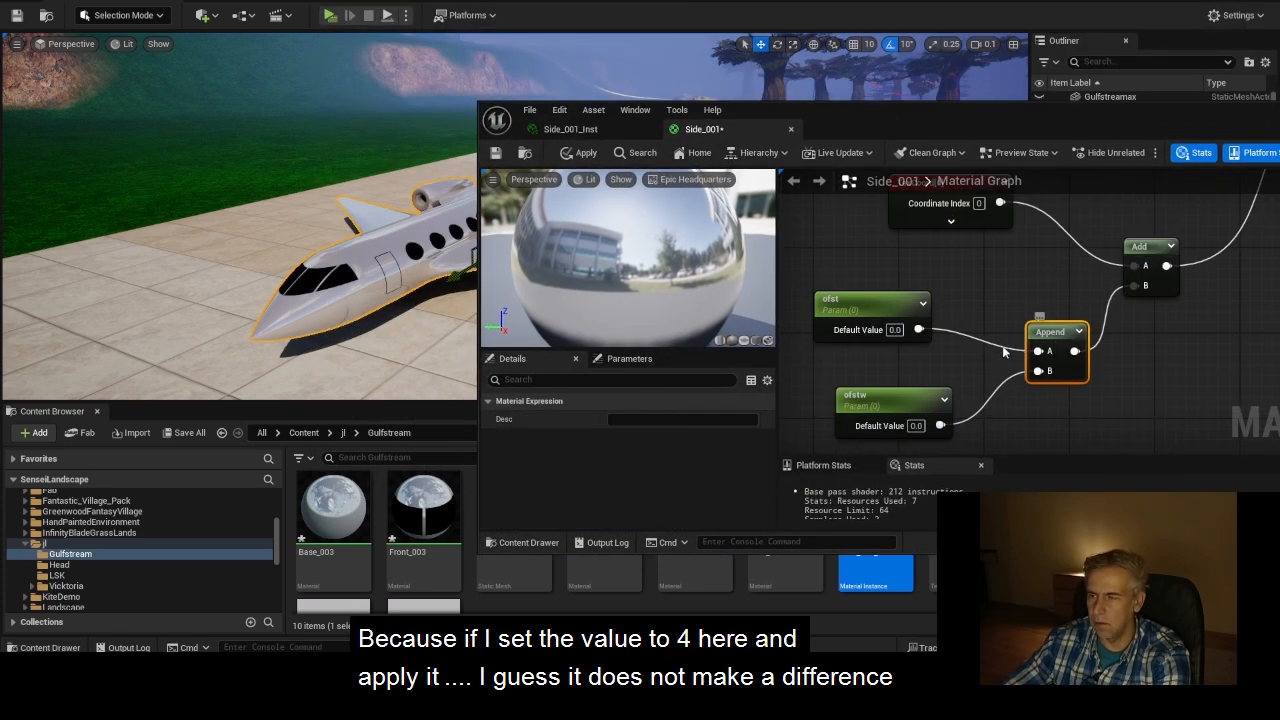
{"action": "left_click_drag", "start_coordinate": [872, 307], "coordinate": [889, 296]}
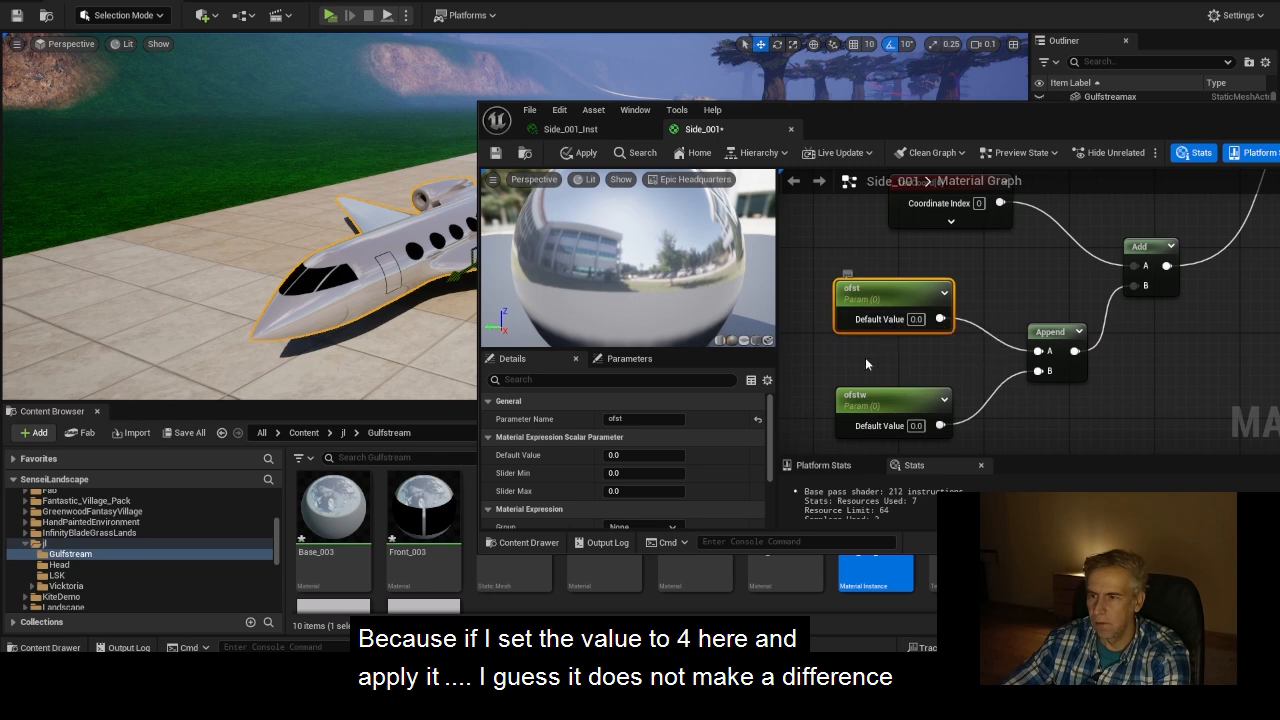
Set the ofst parameter's default value to 4, apply the material and check the airplane's side windows
{"action": "left_click", "coordinate": [612, 455]}
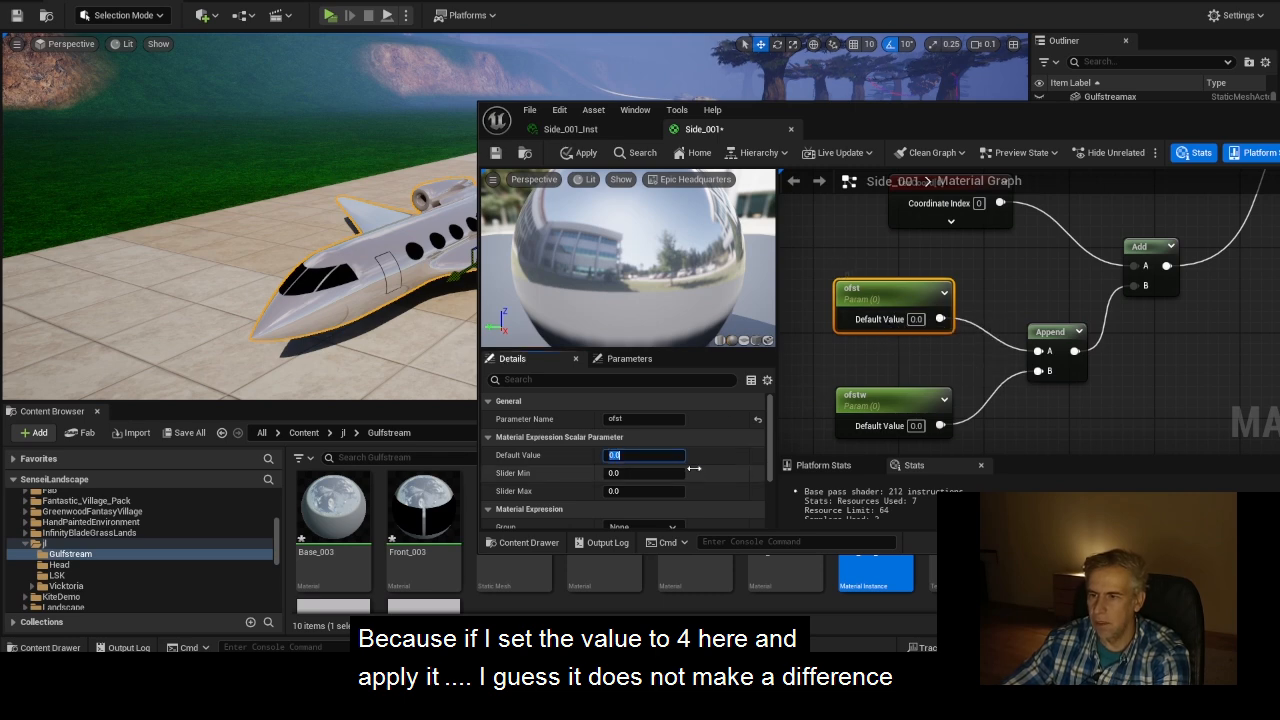
{"action": "type", "text": "4"}
{"action": "key", "text": "Tab"}
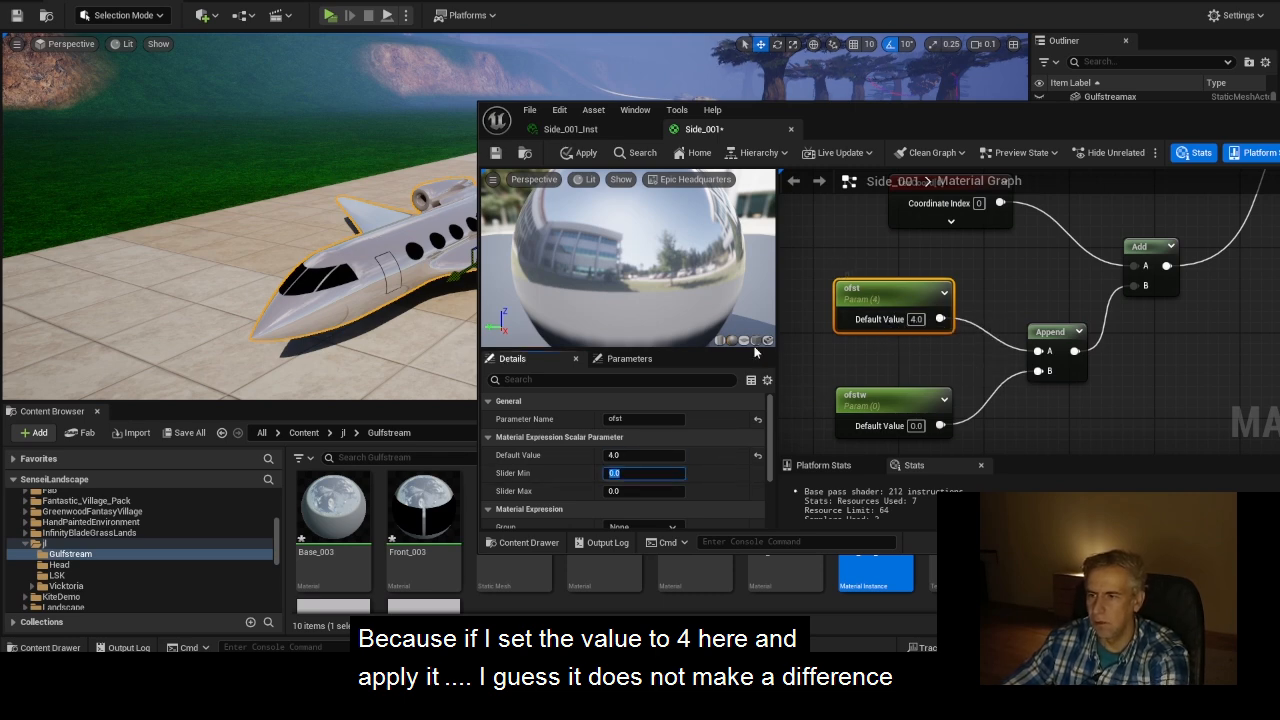
{"action": "left_click", "coordinate": [580, 152]}
{"action": "left_click_drag", "start_coordinate": [882, 117], "coordinate": [1038, 99]}
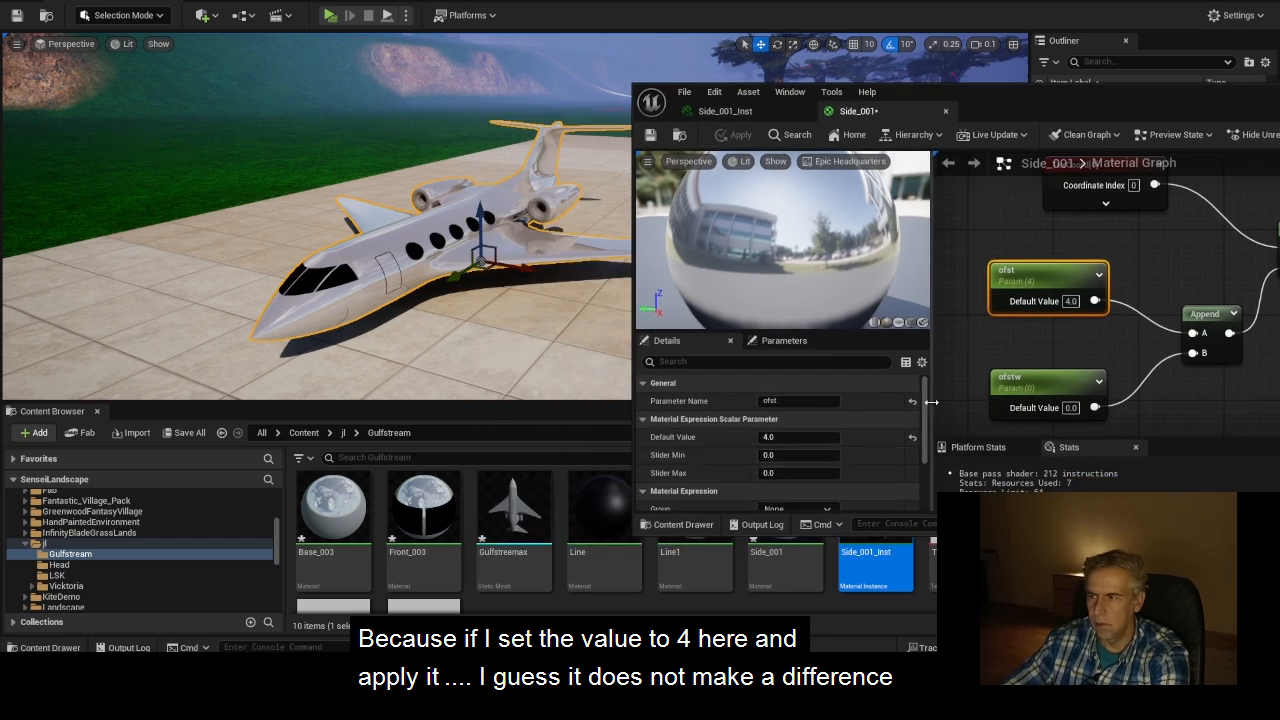
{"action": "scroll", "coordinate": [486, 260], "scroll_direction": "up", "scroll_amount": 3}
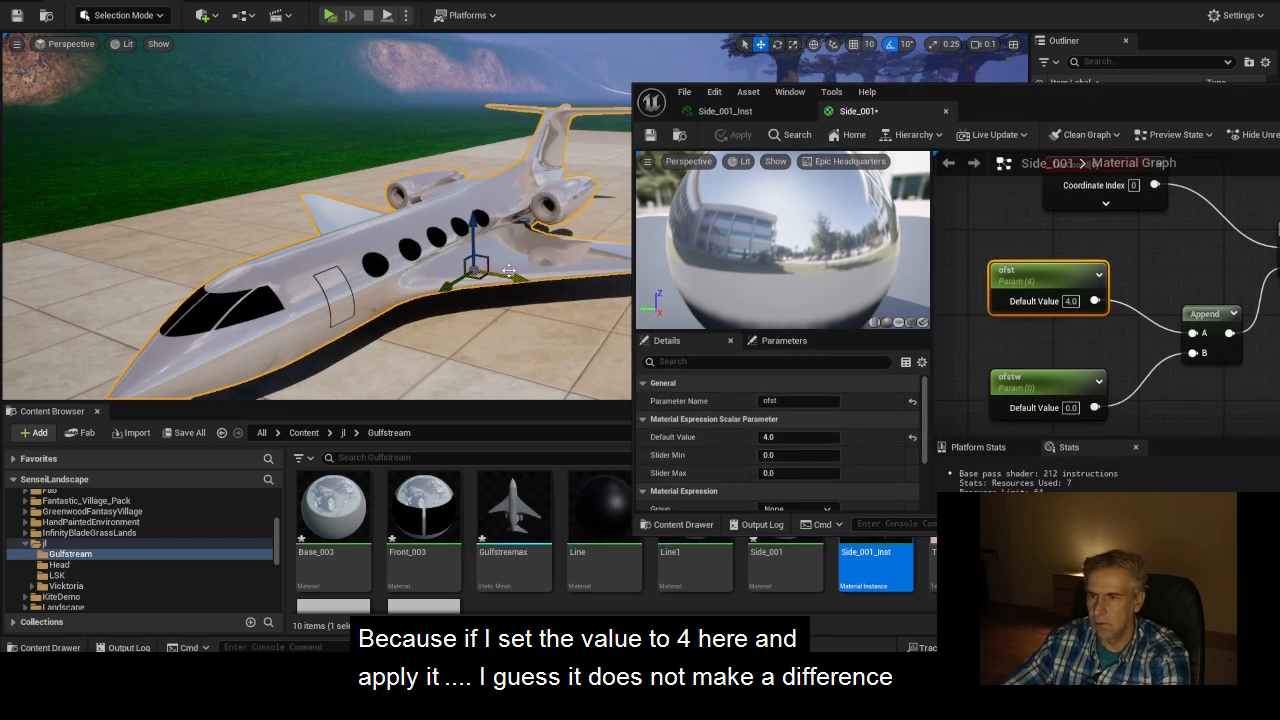
{"action": "mouse_move", "coordinate": [486, 260]}
{"action": "left_mouse_down", "text": "alt"}
{"action": "mouse_move", "coordinate": [640, 262]}
{"action": "mouse_move", "coordinate": [470, 250]}
{"action": "mouse_move", "coordinate": [482, 256]}
{"action": "left_mouse_up", "text": "alt"}
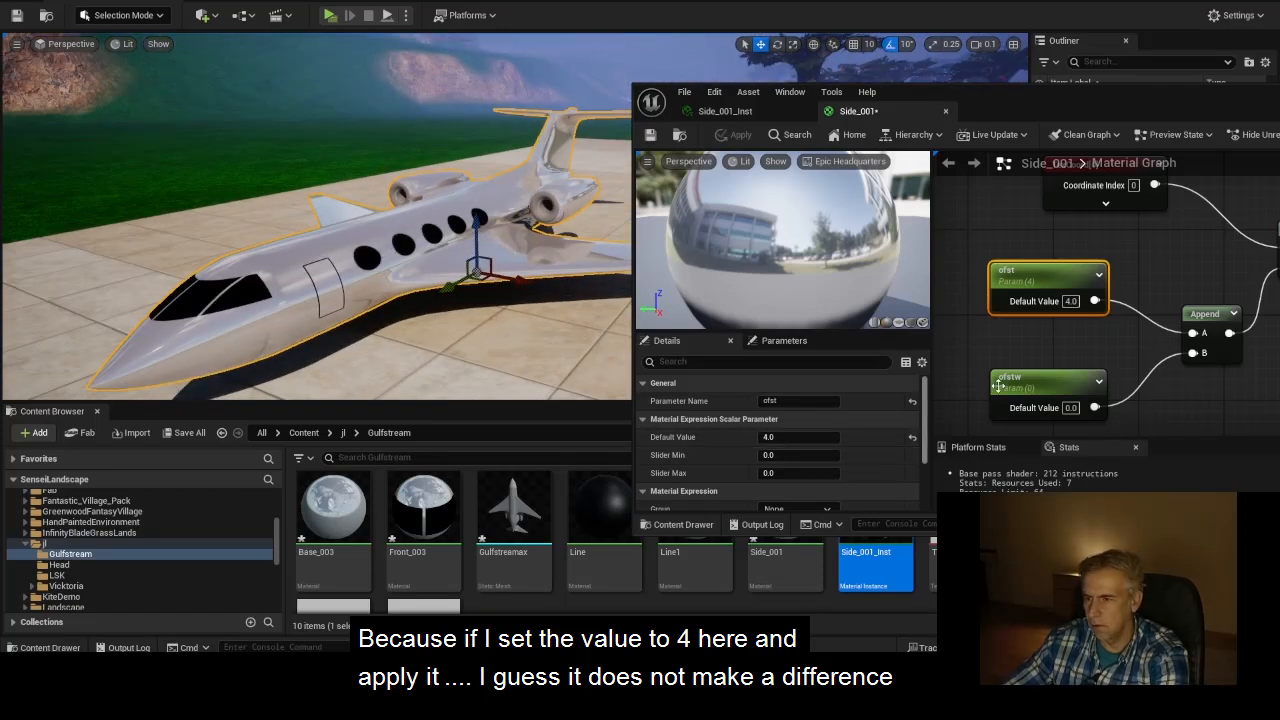
Set the ofstw parameter's default value to 4, apply the material and view the airplane again
{"action": "left_click", "coordinate": [1028, 380]}
{"action": "left_click", "coordinate": [838, 443]}
{"action": "key", "text": "Tab"}
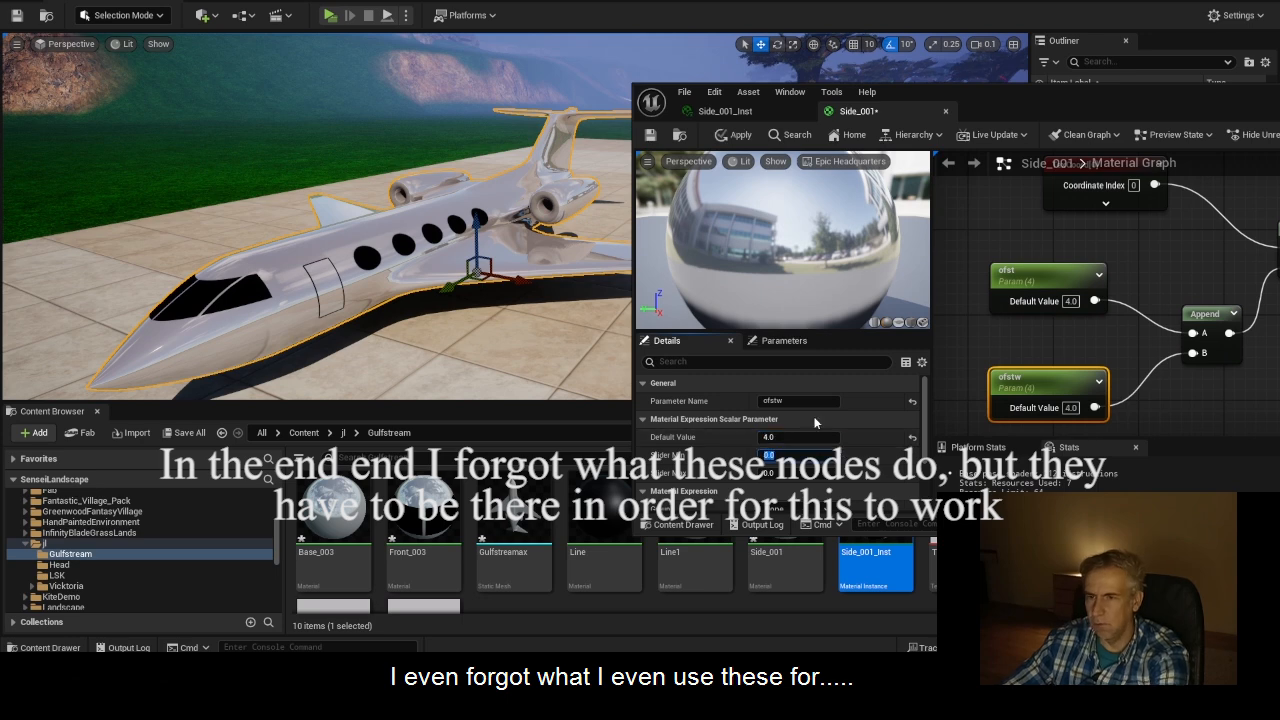
{"action": "left_click", "coordinate": [738, 134]}
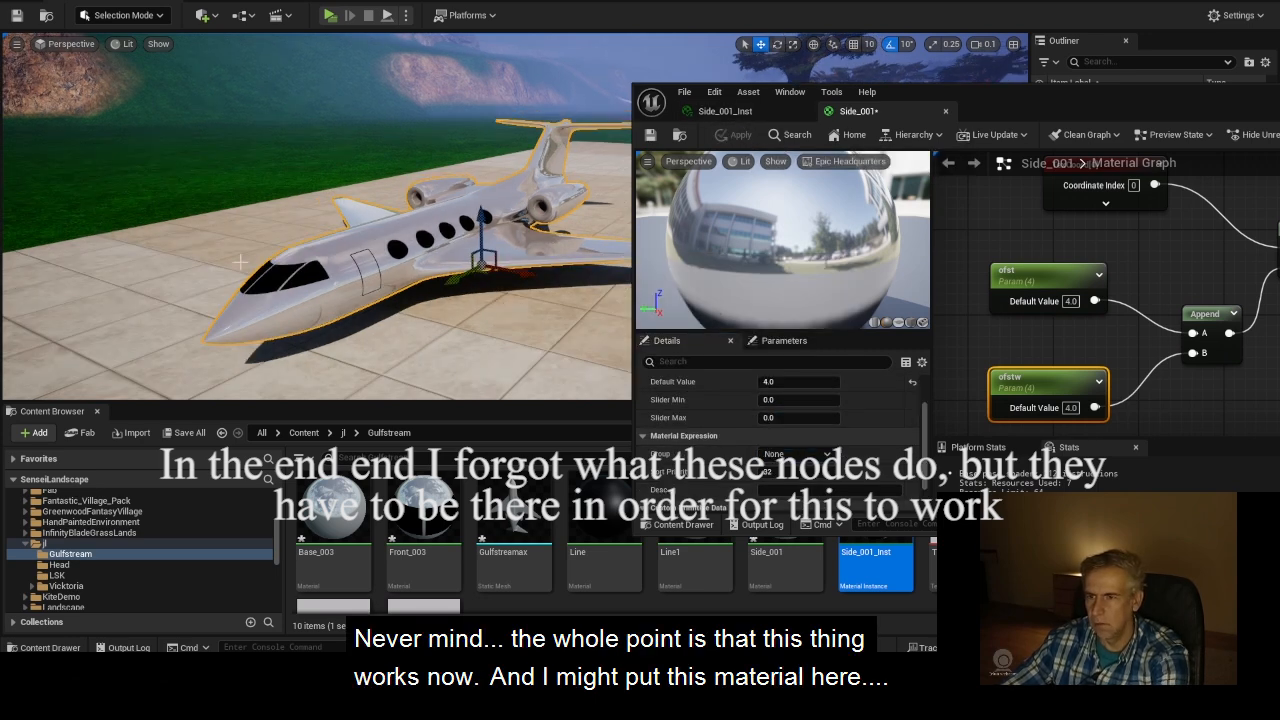
{"action": "left_click_drag", "start_coordinate": [240, 262], "coordinate": [320, 285]}
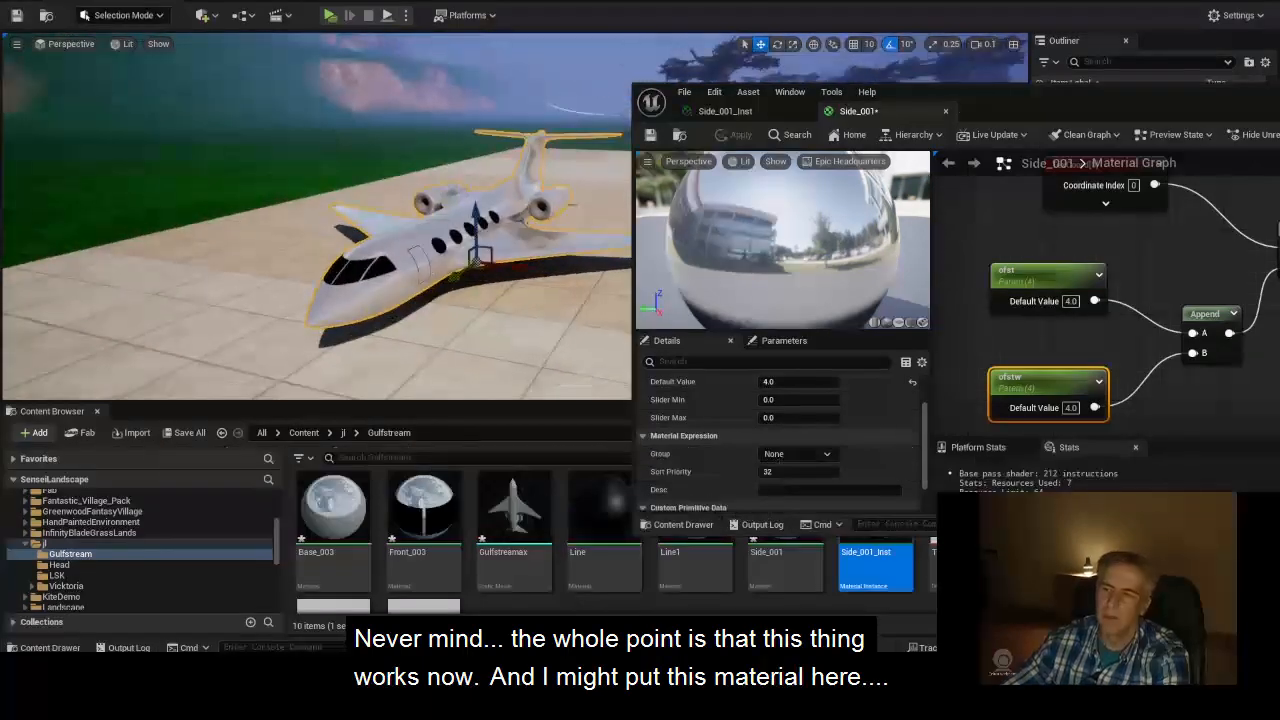
Close the Side_001 material editor and apply the Line material to the airplane beside its rearmost side window
{"action": "left_click_drag", "start_coordinate": [1013, 88], "coordinate": [610, 108]}
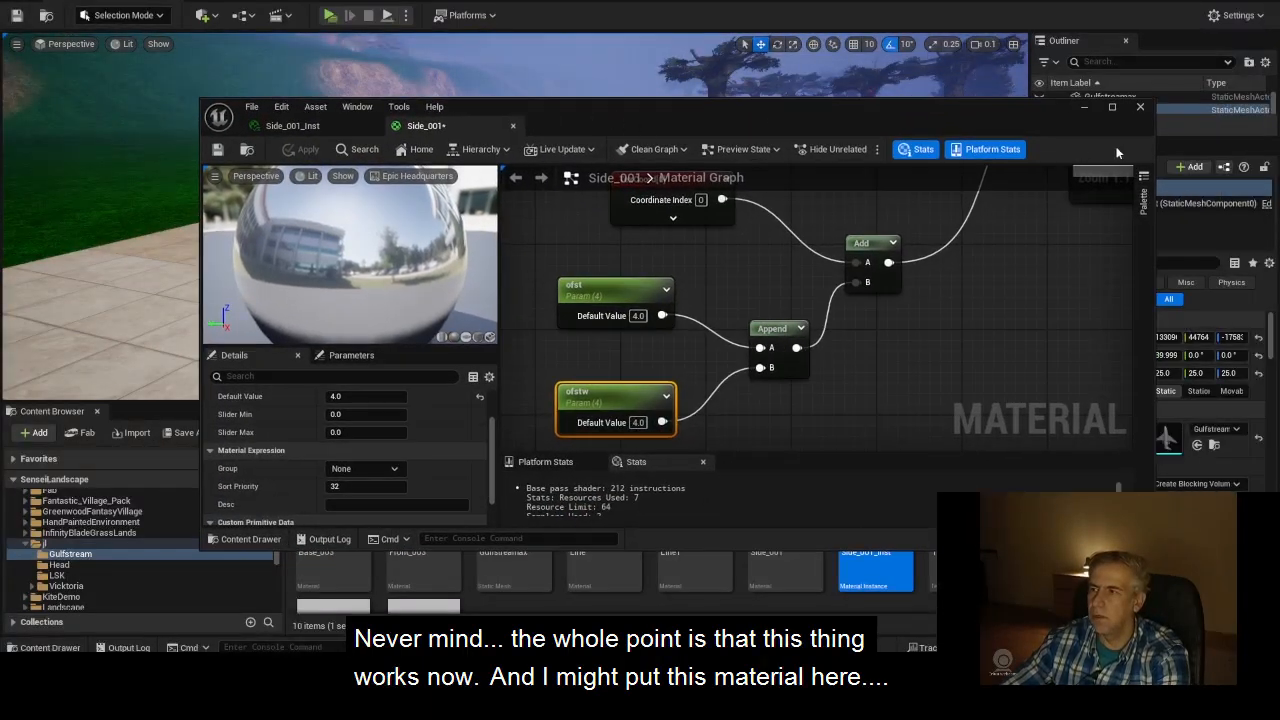
{"action": "left_click", "coordinate": [1141, 110]}
{"action": "scroll", "coordinate": [460, 297], "scroll_direction": "up", "scroll_amount": 4}
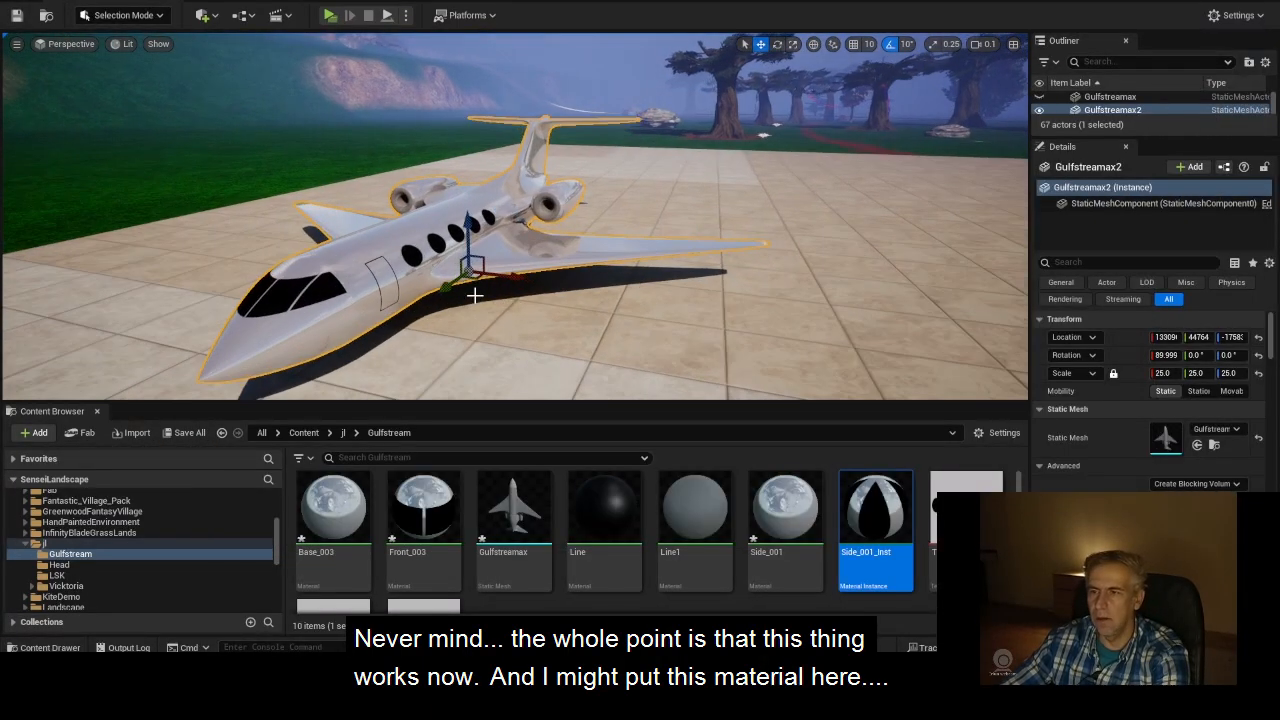
{"action": "mouse_move", "coordinate": [594, 322]}
{"action": "left_mouse_down", "text": "alt"}
{"action": "mouse_move", "coordinate": [560, 302]}
{"action": "mouse_move", "coordinate": [604, 327]}
{"action": "left_mouse_up", "text": "alt"}
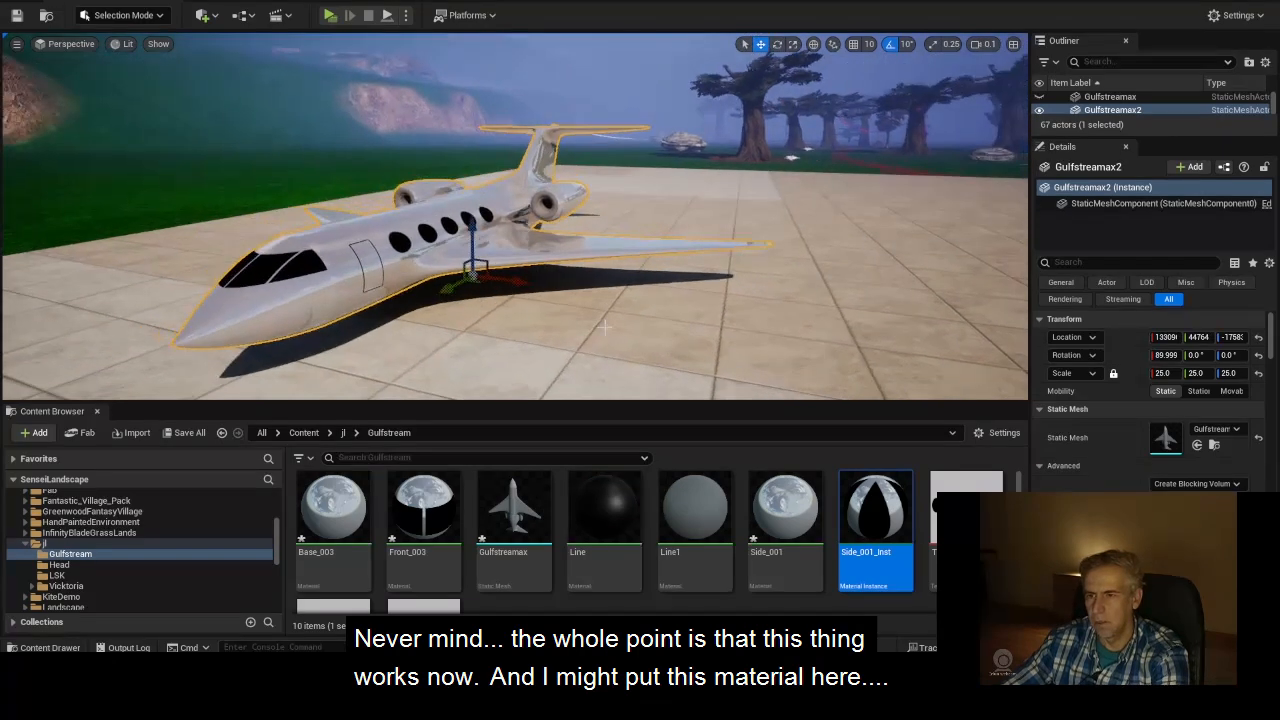
{"action": "left_click", "coordinate": [604, 508]}
{"action": "left_click_drag", "start_coordinate": [604, 508], "coordinate": [500, 240]}
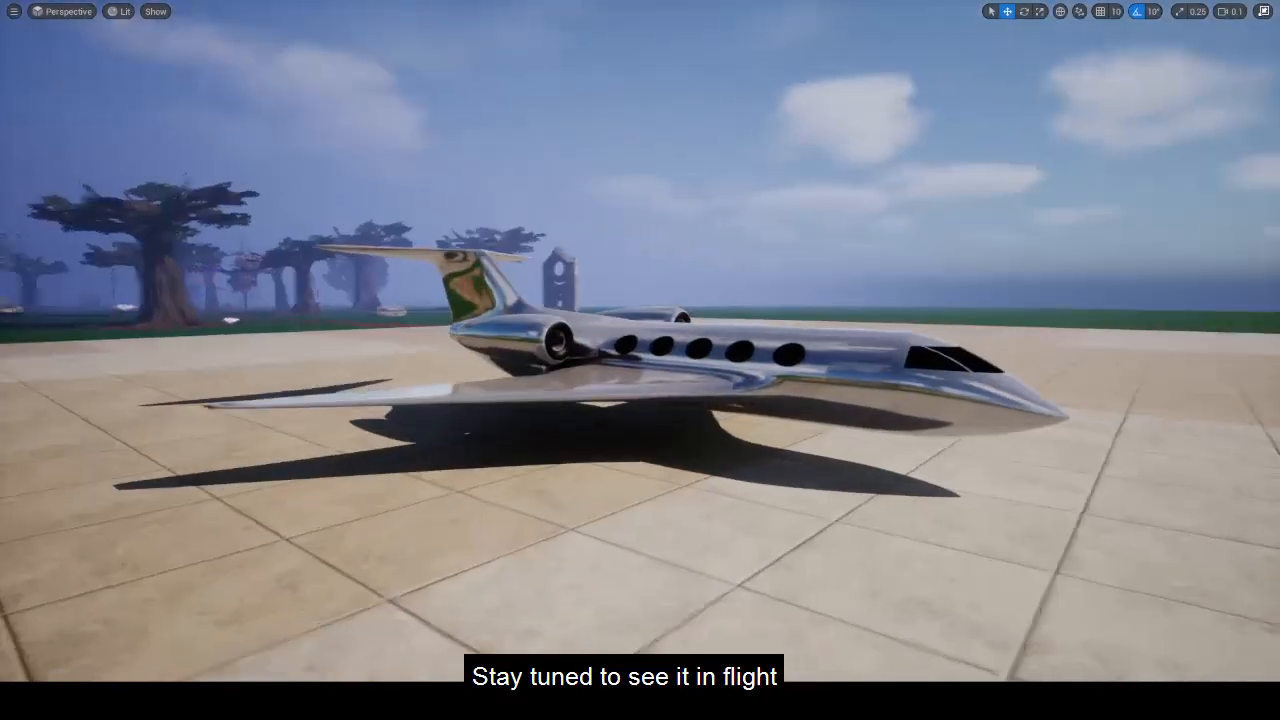
Examine the finished airplane in the full-screen viewport from the rear, side and front, both near and far
{"action": "scroll", "coordinate": [746, 390], "scroll_direction": "down", "scroll_amount": 8}
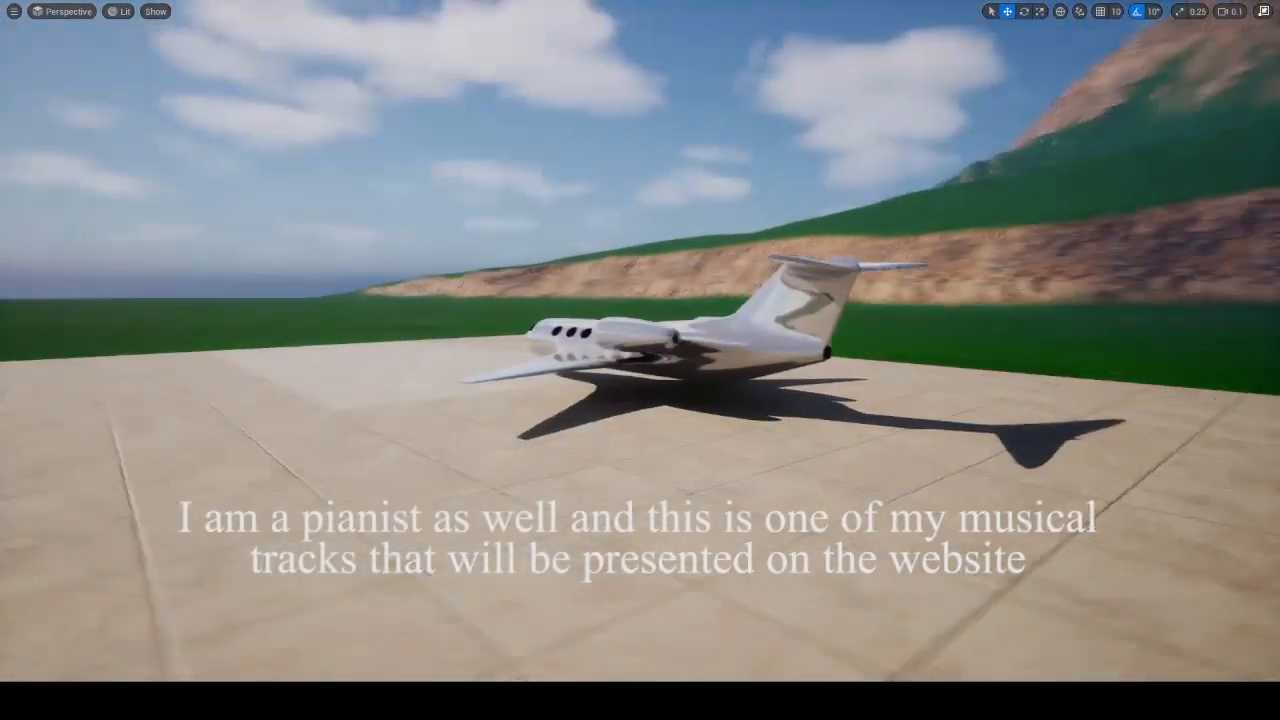
{"action": "right_click_drag", "start_coordinate": [746, 389], "coordinate": [780, 379]}
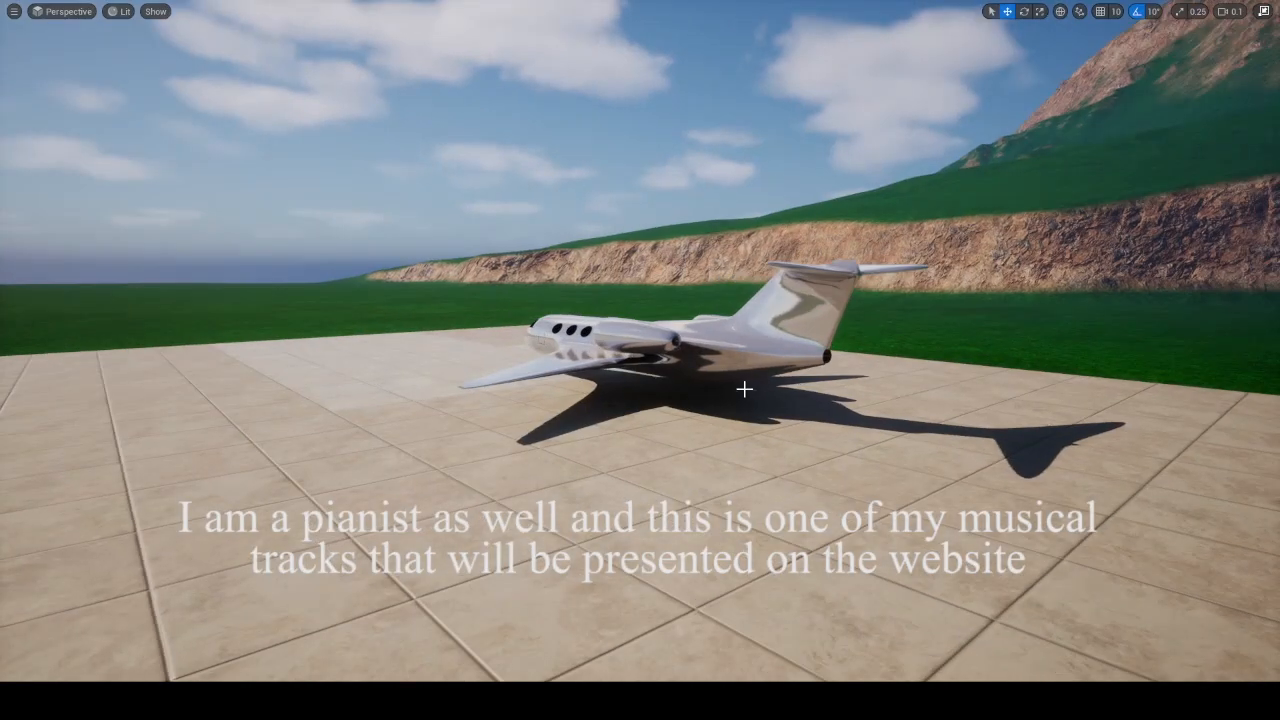
{"action": "scroll", "coordinate": [727, 390], "scroll_direction": "up", "scroll_amount": 3}
{"action": "scroll", "coordinate": [727, 390], "scroll_direction": "down", "scroll_amount": 1}
{"action": "scroll", "coordinate": [726, 390], "scroll_direction": "down", "scroll_amount": 2}
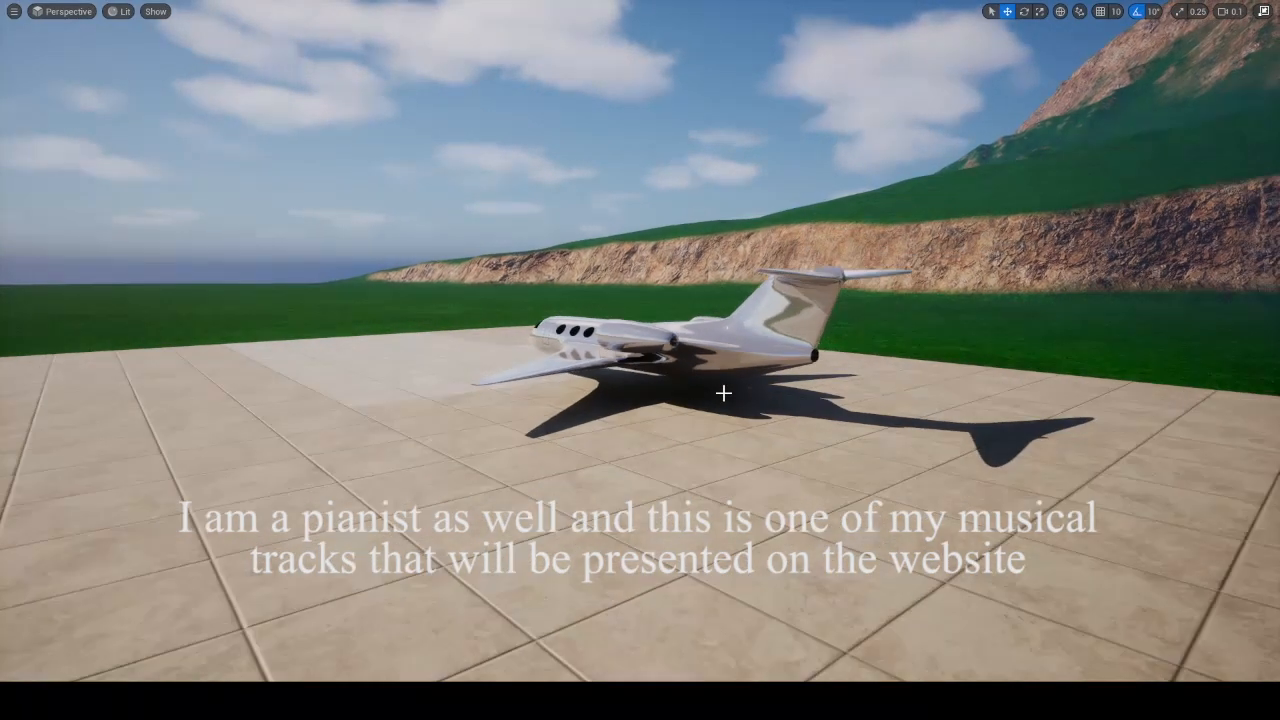
{"action": "left_click_drag", "start_coordinate": [702, 410], "coordinate": [484, 399], "text": "alt"}
{"action": "scroll", "coordinate": [696, 415], "scroll_direction": "down", "scroll_amount": 3}
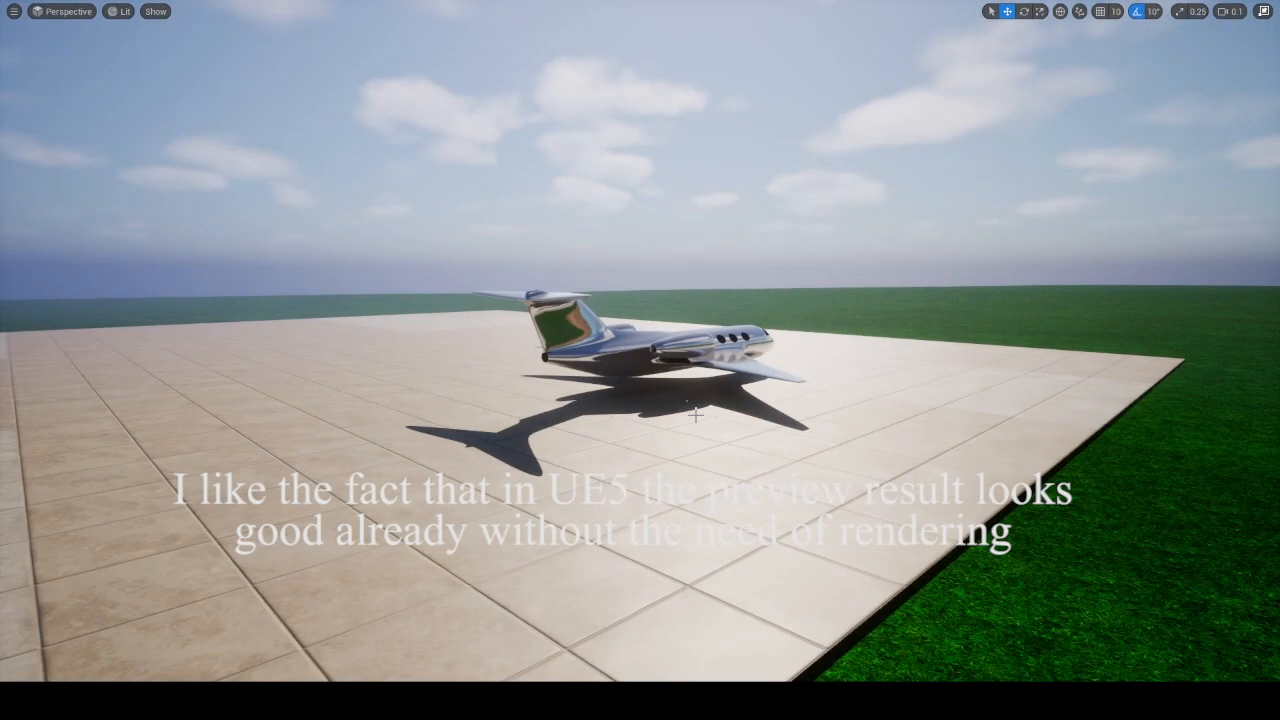
{"action": "scroll", "coordinate": [696, 415], "scroll_direction": "down", "scroll_amount": 3}
{"action": "scroll", "coordinate": [696, 415], "scroll_direction": "down", "scroll_amount": 3}
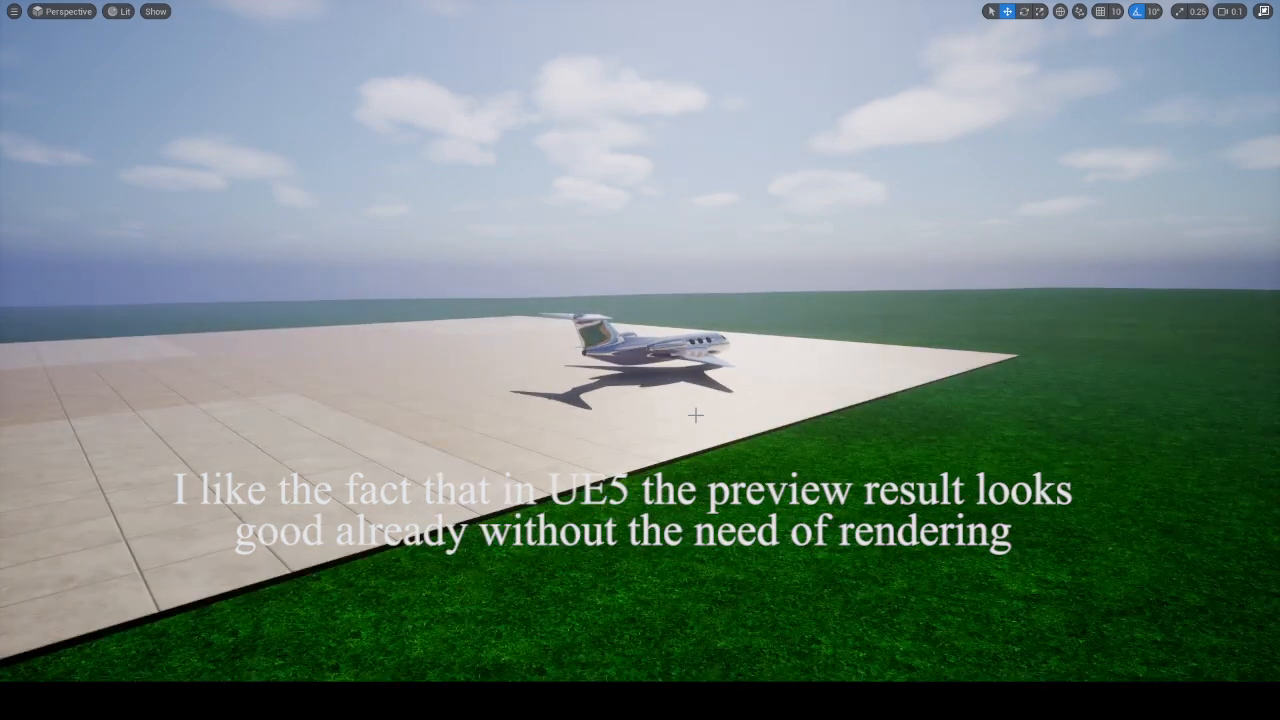
{"action": "scroll", "coordinate": [696, 420], "scroll_direction": "down", "scroll_amount": 5}
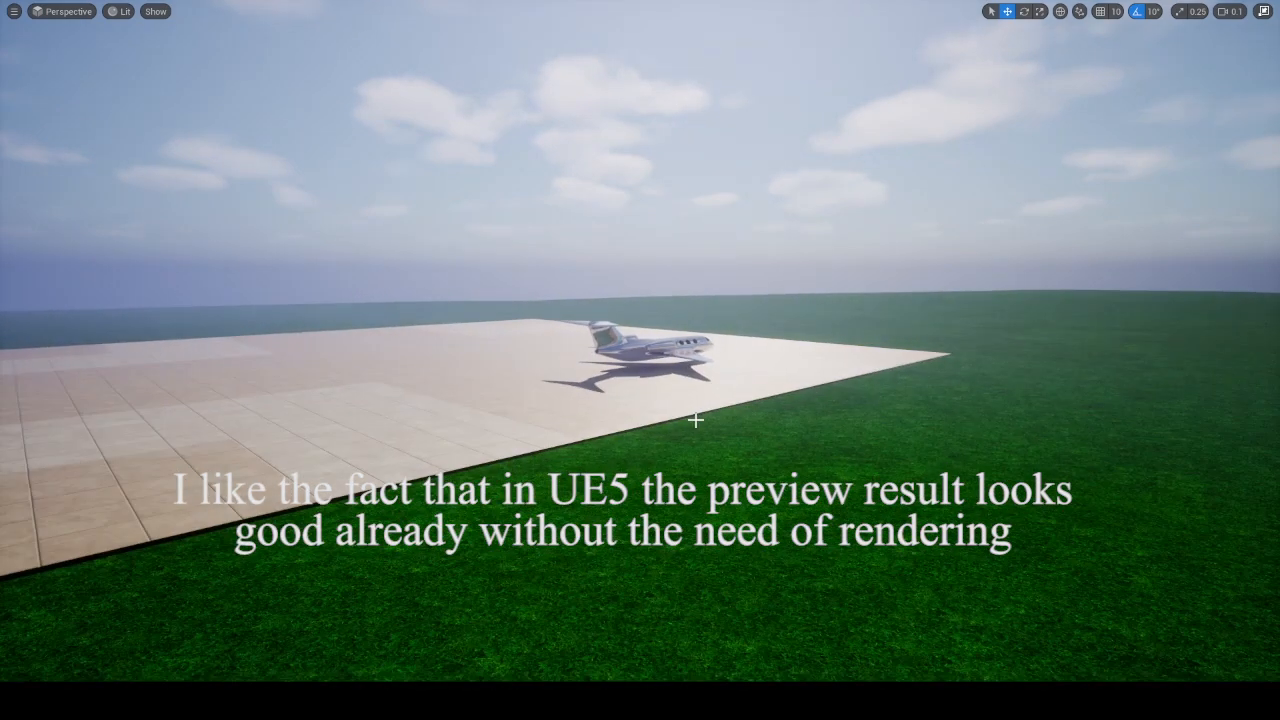
{"action": "scroll", "coordinate": [696, 420], "scroll_direction": "down", "scroll_amount": 4}
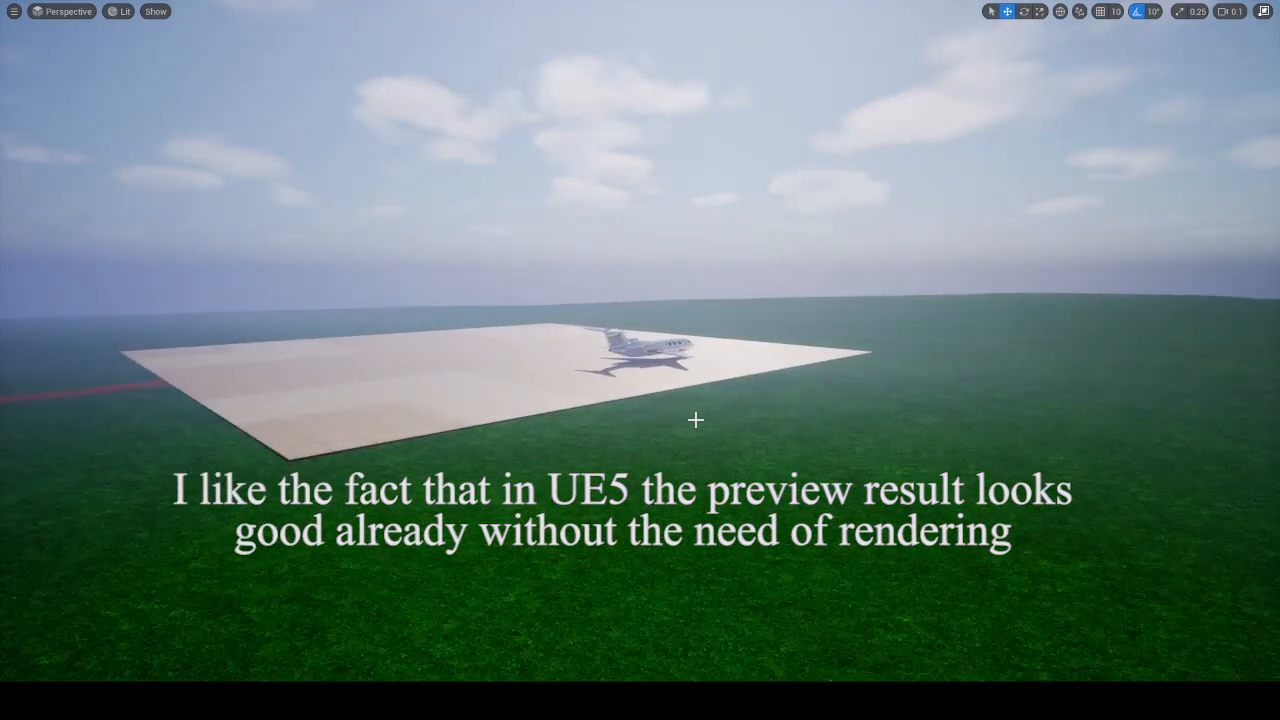
{"action": "scroll", "coordinate": [696, 420], "scroll_direction": "up", "scroll_amount": 4}
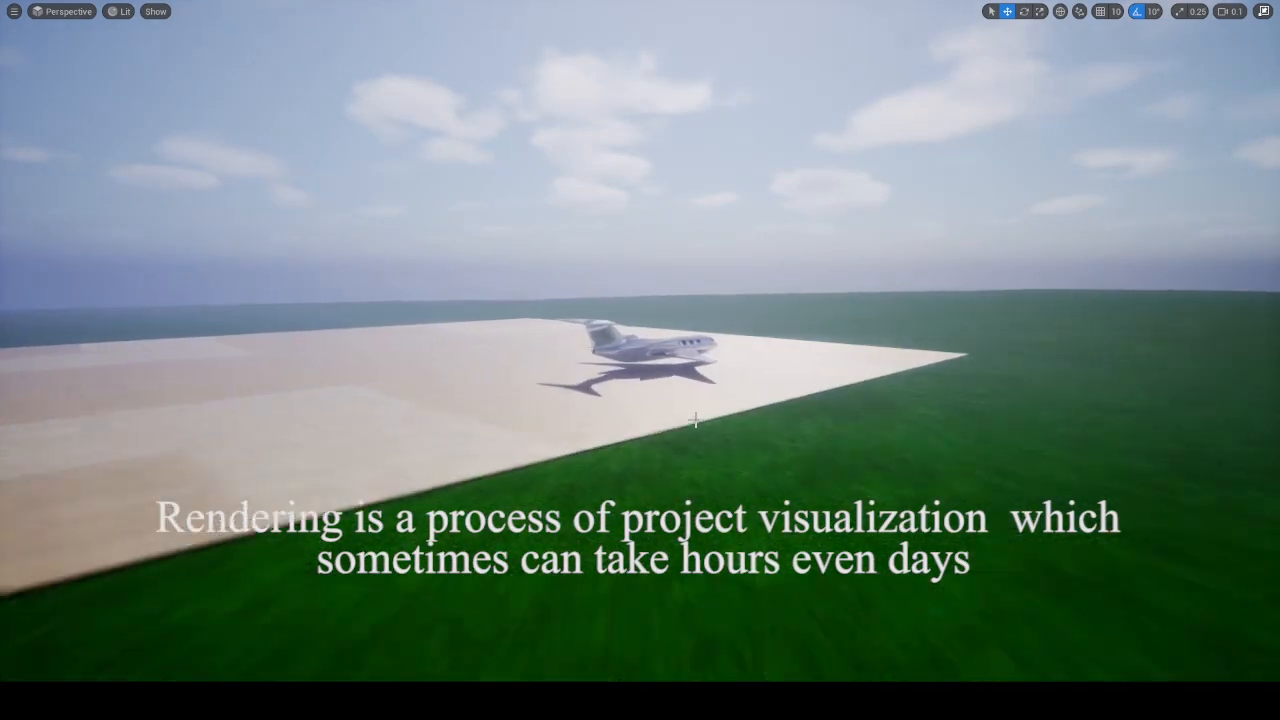
{"action": "scroll", "coordinate": [696, 420], "scroll_direction": "up", "scroll_amount": 3}
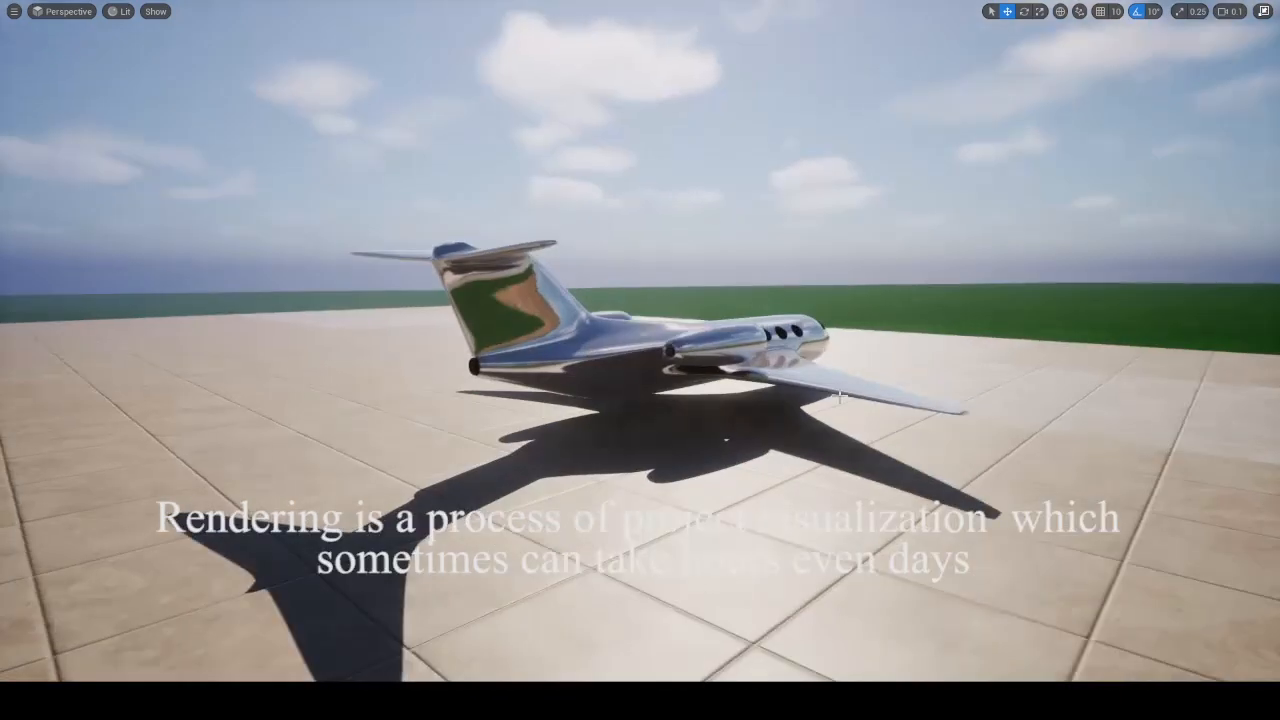
{"action": "scroll", "coordinate": [836, 400], "scroll_direction": "down", "scroll_amount": 2}
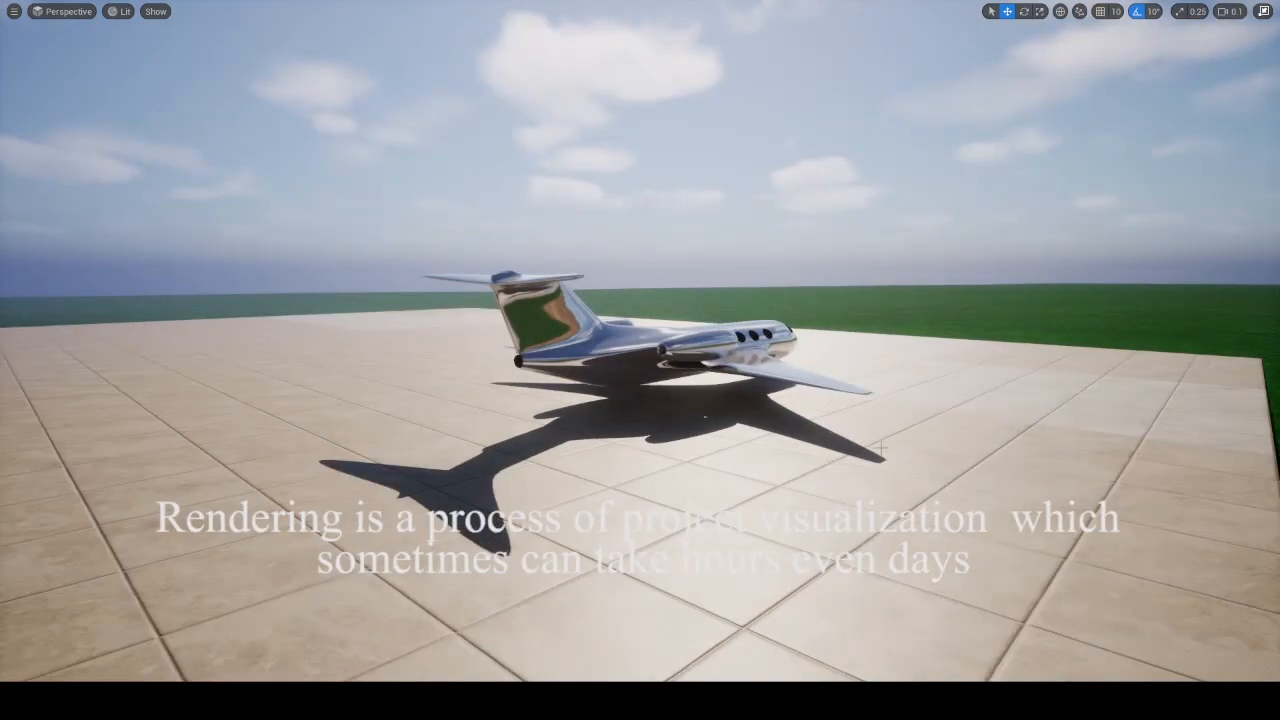
{"action": "left_click_drag", "start_coordinate": [910, 420], "coordinate": [1160, 370], "text": "alt"}
{"action": "left_click_drag", "start_coordinate": [640, 365], "coordinate": [681, 384], "text": "alt"}
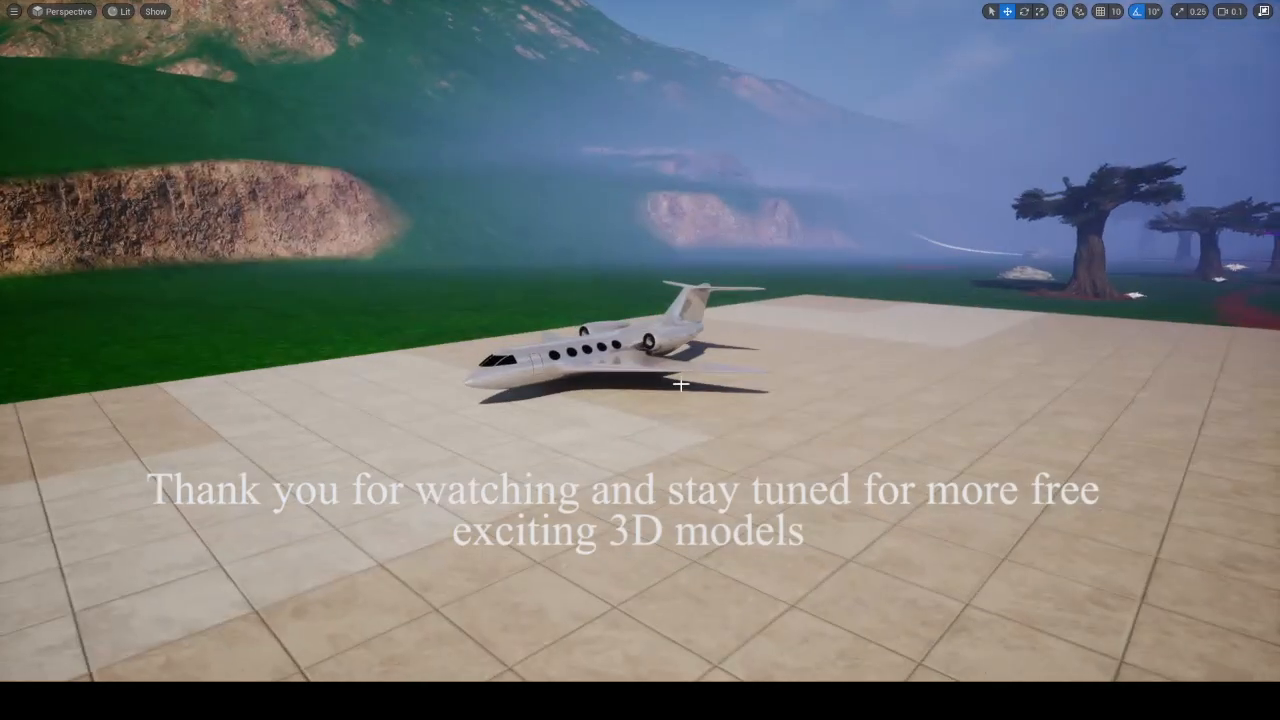
{"action": "scroll", "coordinate": [681, 384], "scroll_direction": "up", "scroll_amount": 5}
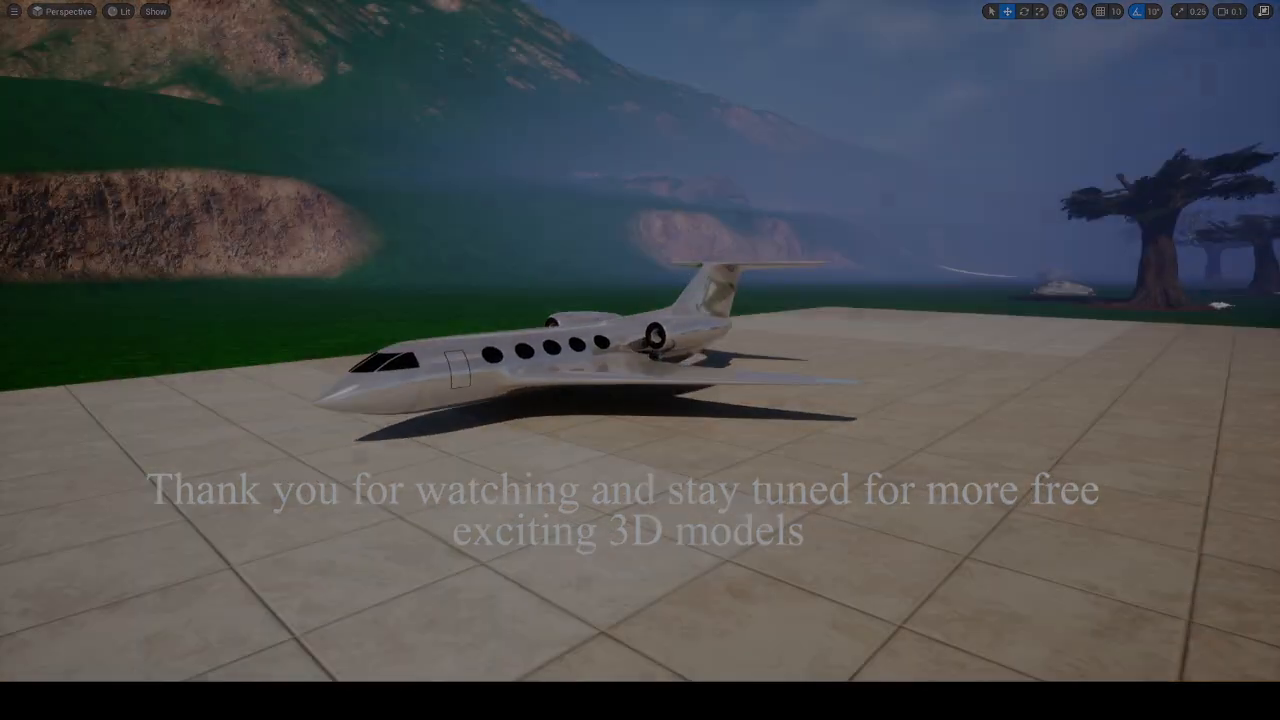